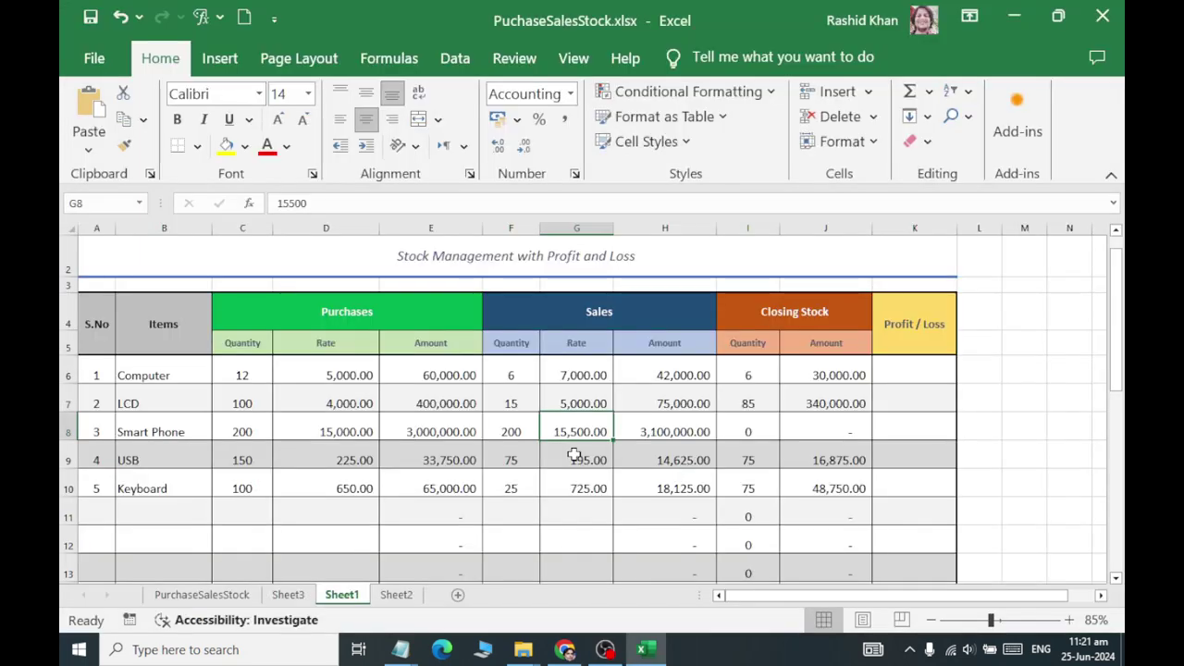
Zoom out slightly and review the table by highlighting the Items, Purchases, Sales and Closing Stock blocks
scroll(440, 299, up, 1)
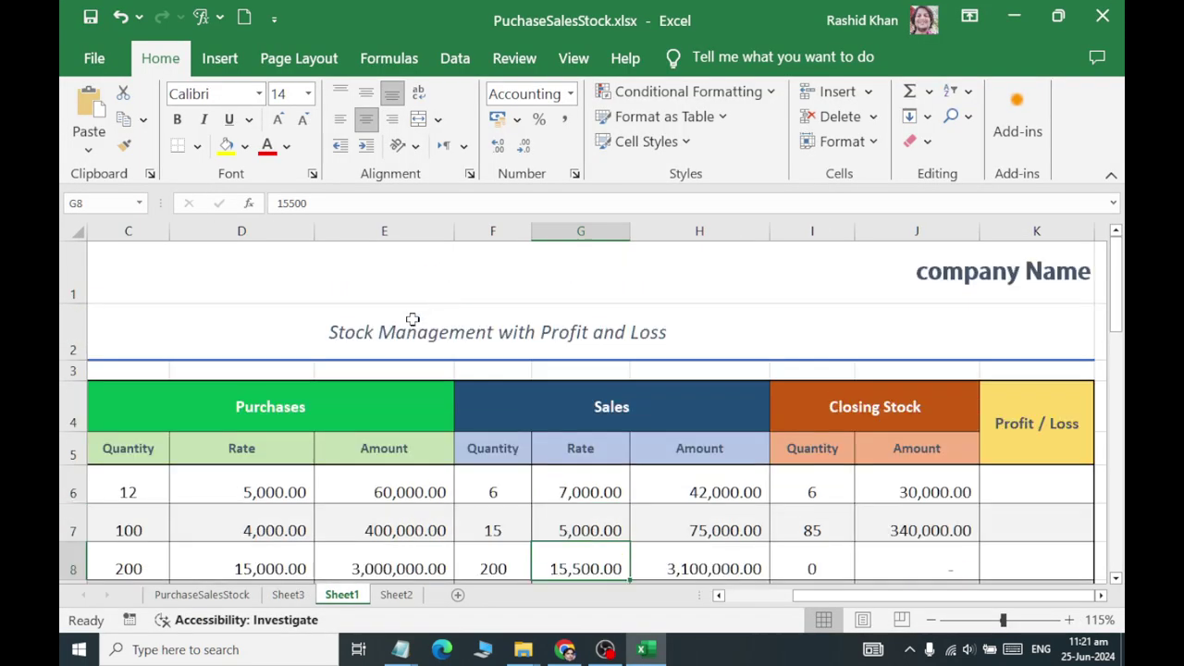
click(289, 321)
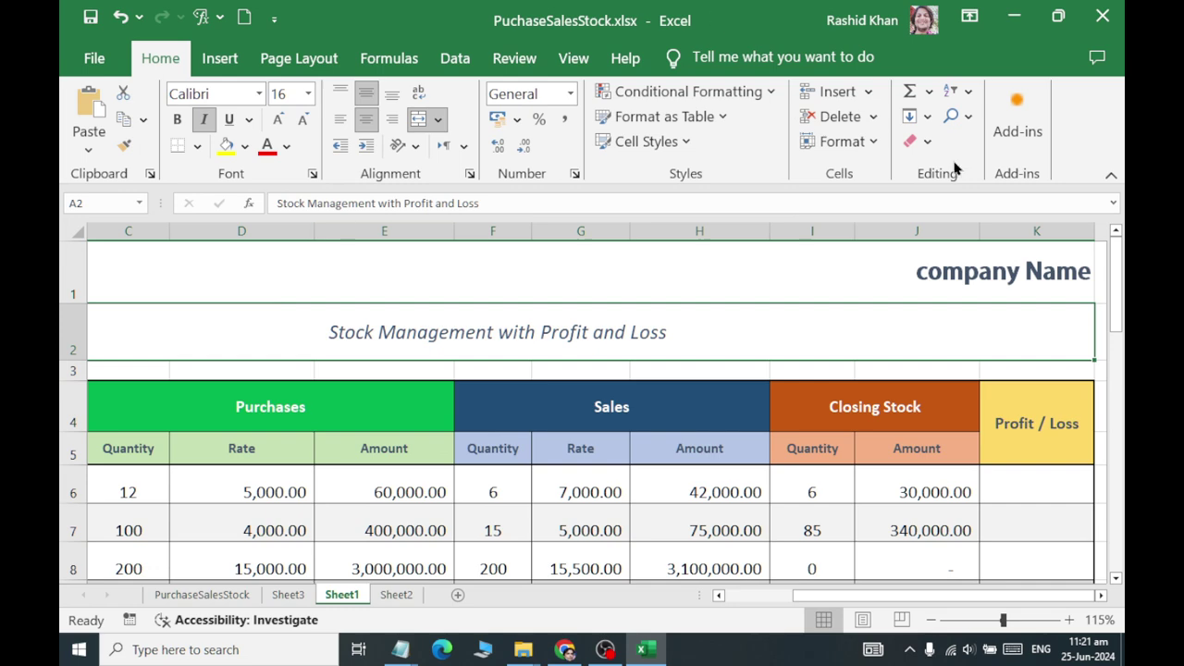
click(931, 627)
drag(626, 546, 59, 555)
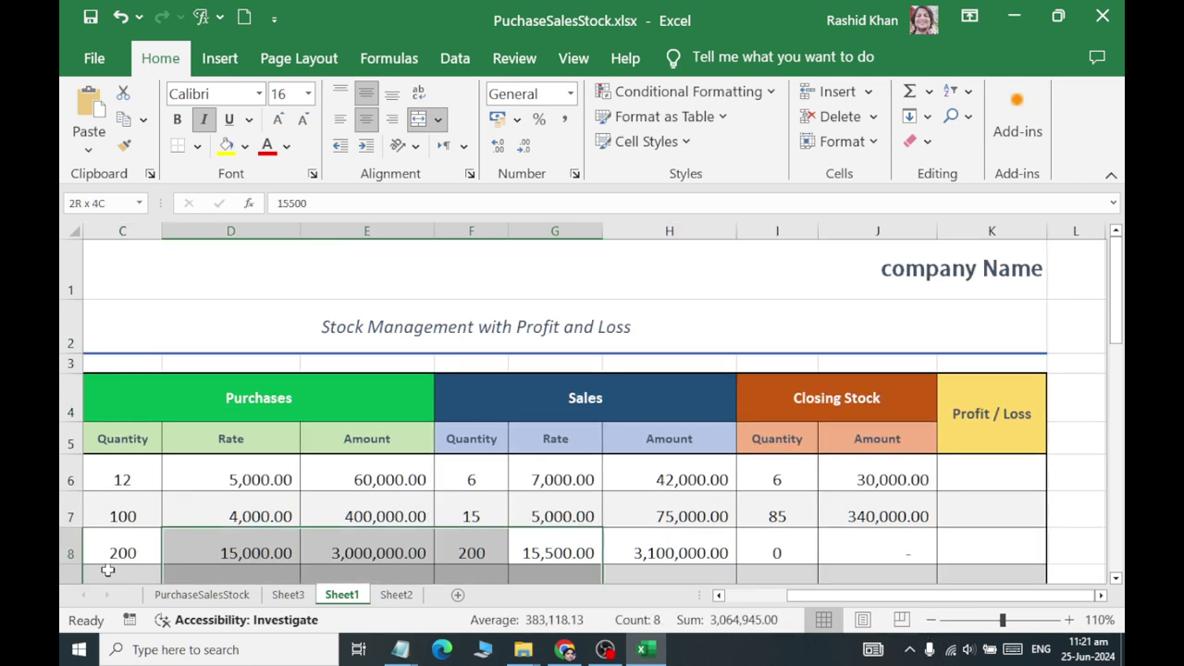
click(194, 483)
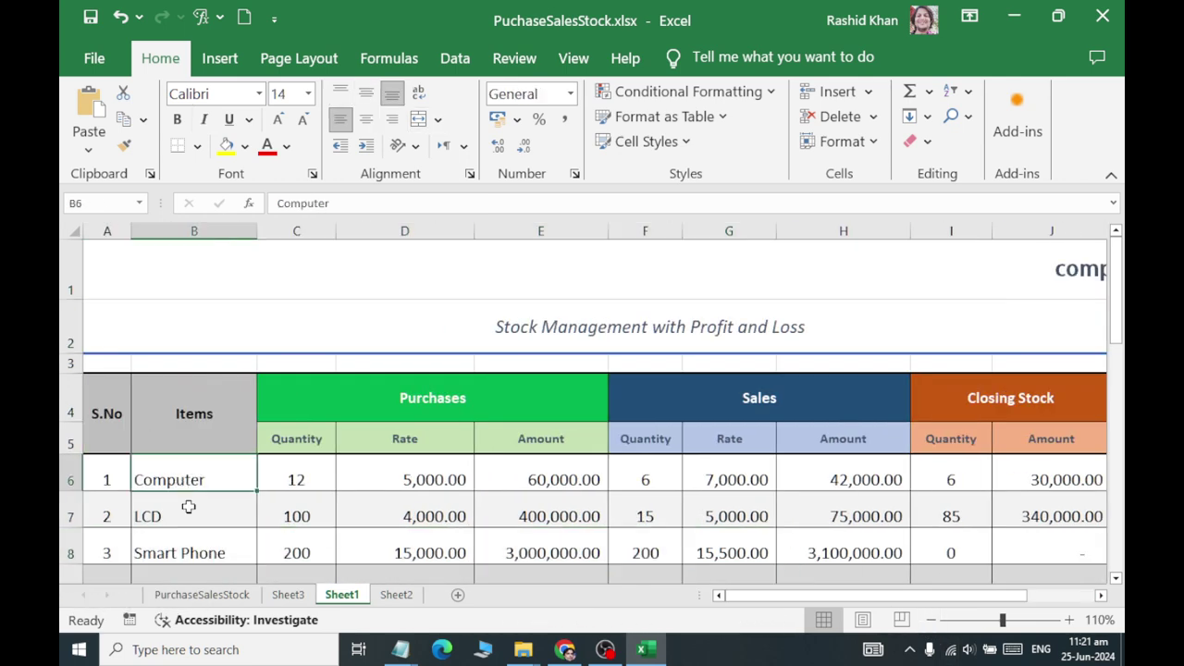
drag(195, 482, 180, 542)
scroll(205, 511, up, 4)
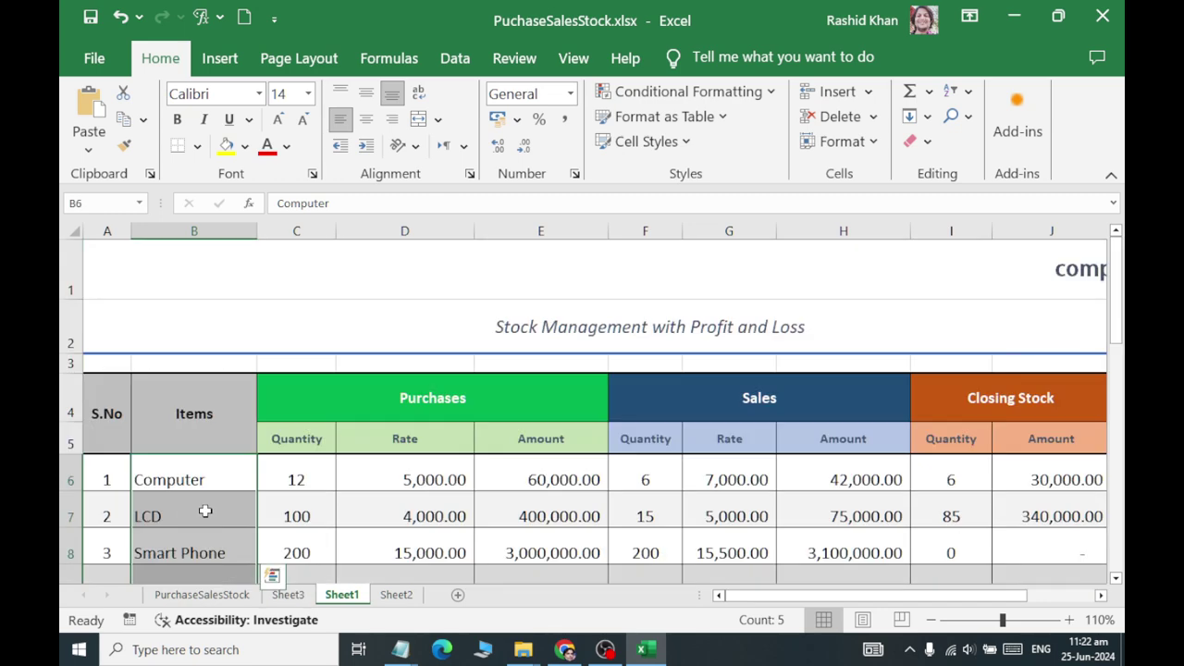
mouse_move(346, 391)
mouse_down()
mouse_move(488, 569)
mouse_move(497, 610)
mouse_up()
scroll(490, 537, up, 3)
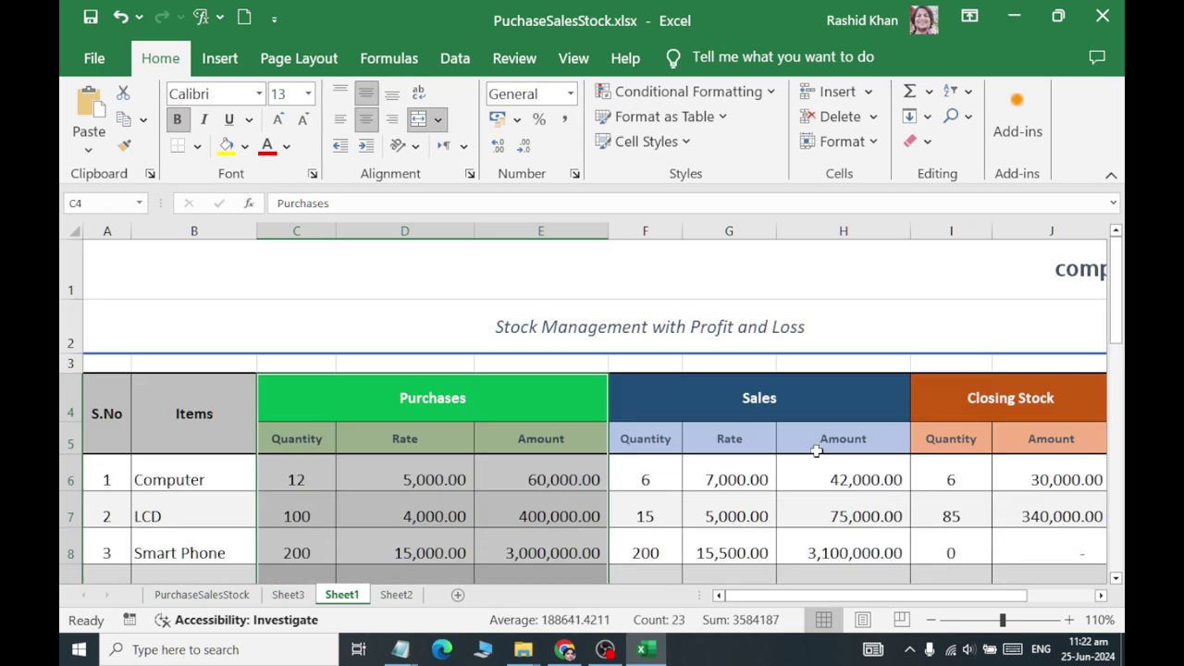
drag(679, 410, 837, 638)
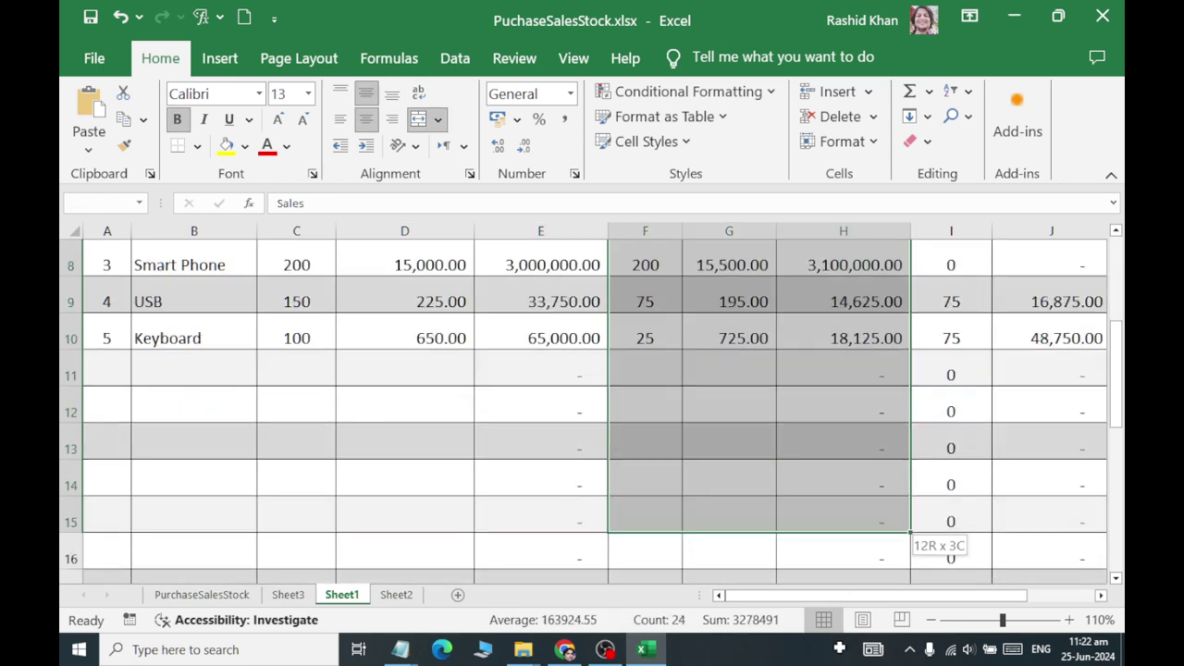
scroll(847, 553, up, 4)
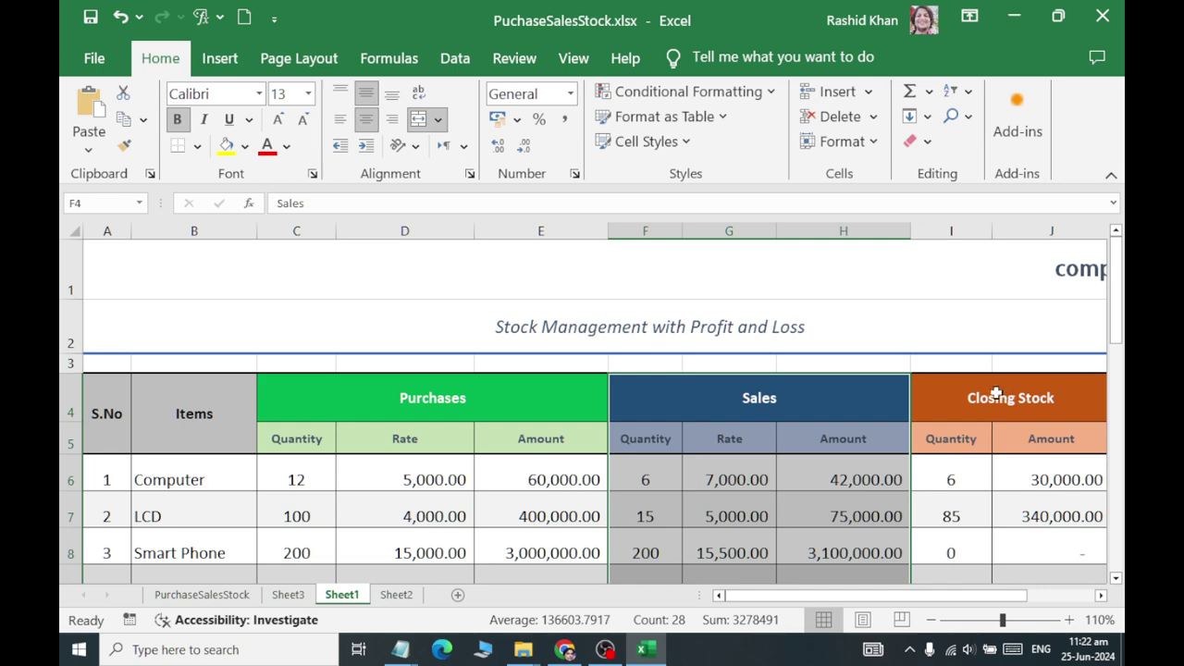
mouse_move(996, 393)
mouse_down()
mouse_move(1043, 603)
mouse_move(1090, 602)
mouse_up()
Check individual columns on the right side of the table, ending on the Profit / Loss header
scroll(919, 502, up, 3)
scroll(877, 487, down, 1)
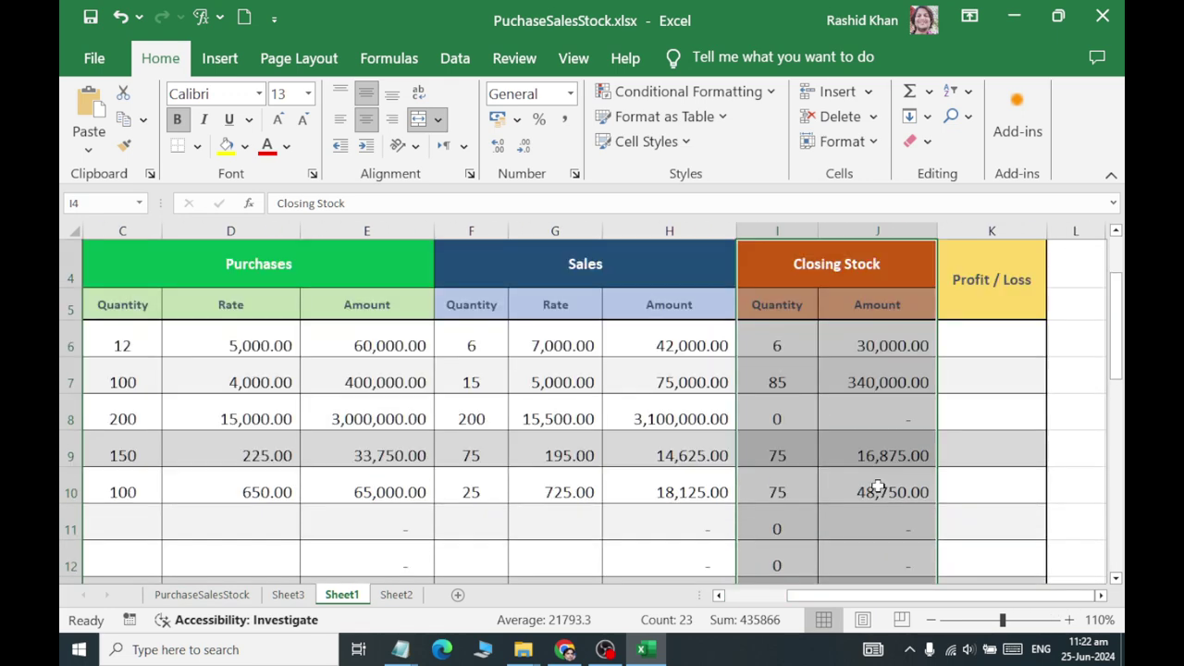
scroll(830, 438, up, 1)
drag(761, 478, 777, 555)
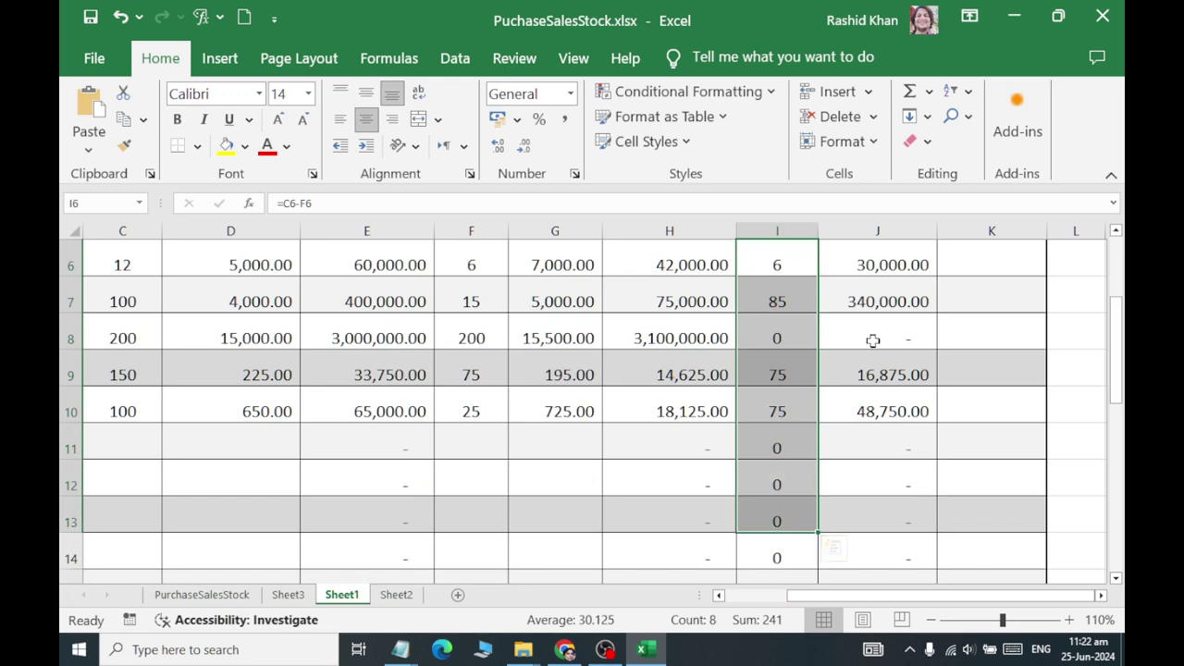
scroll(872, 342, up, 3)
drag(878, 472, 899, 510)
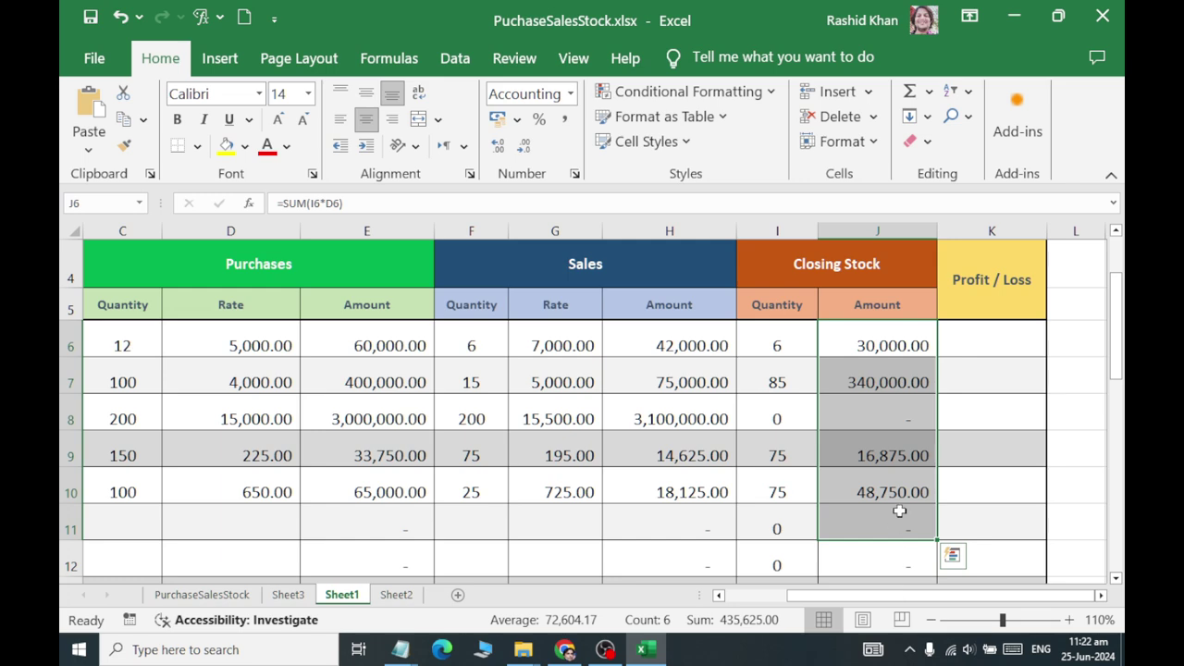
scroll(899, 510, up, 1)
drag(978, 449, 991, 514)
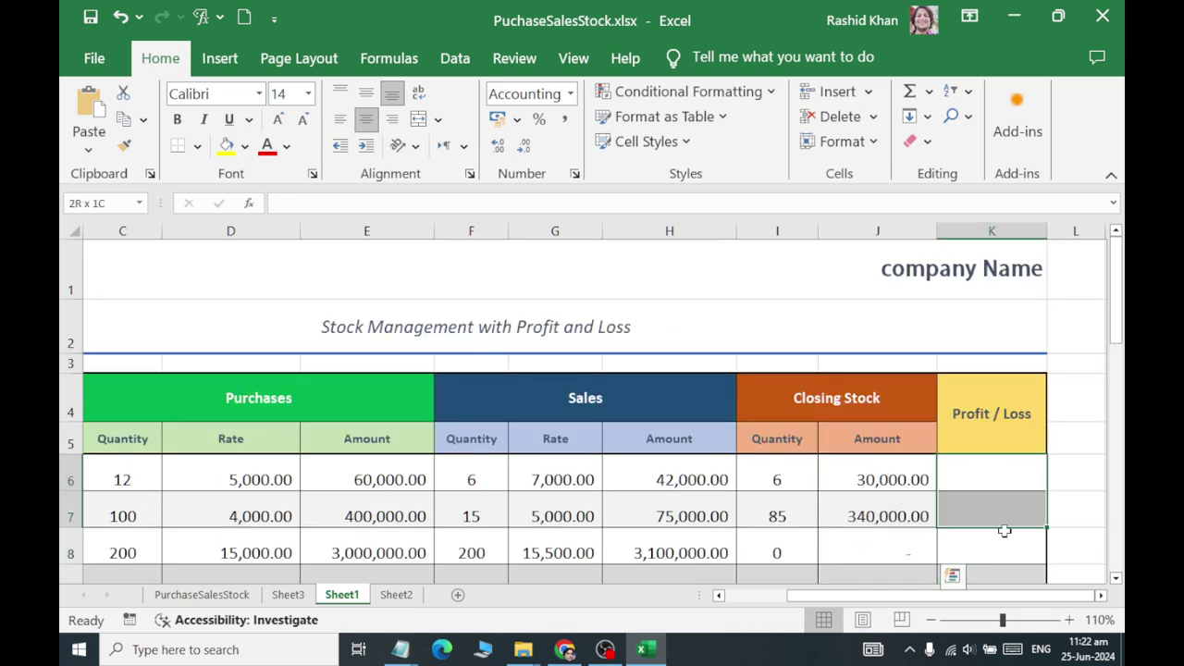
scroll(858, 516, up, 2)
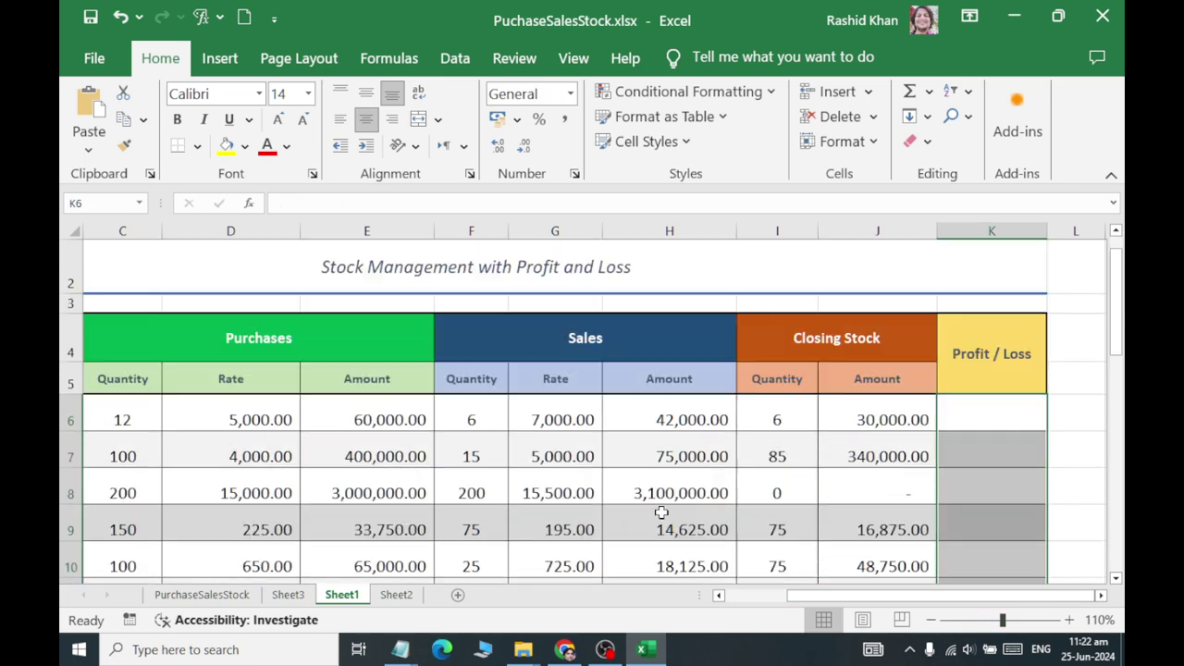
click(961, 400)
scroll(343, 397, left, 2)
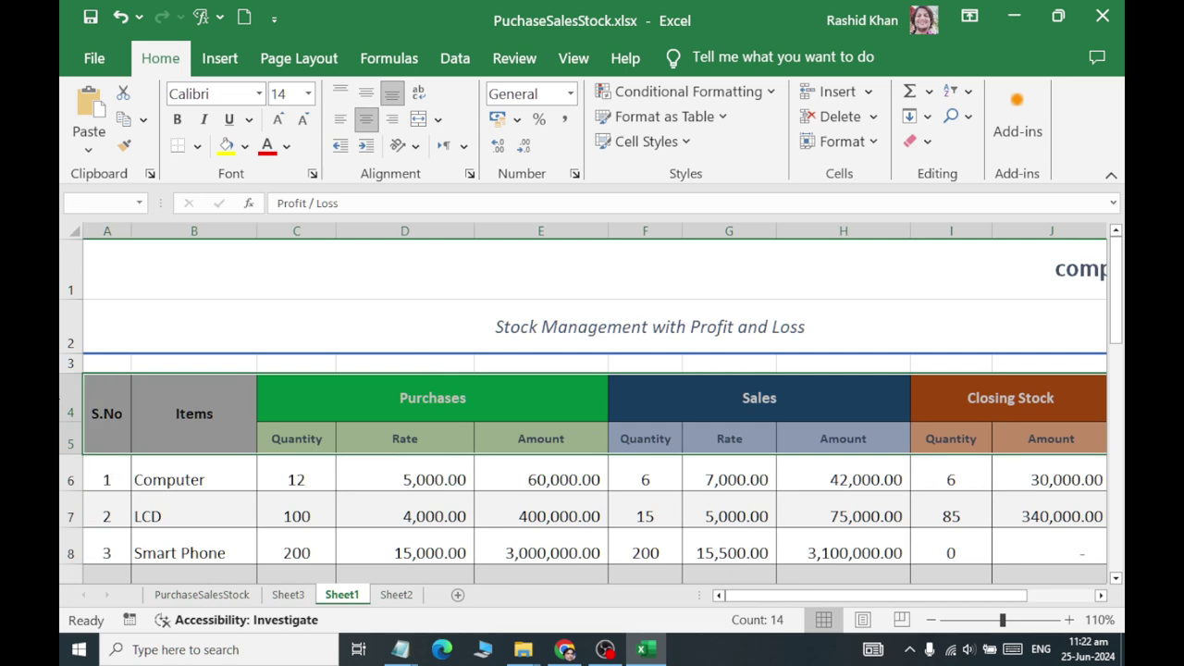
Select the whole table A1:K28 and clear all its formats
drag(379, 291, 1082, 518)
drag(1077, 582, 468, 521)
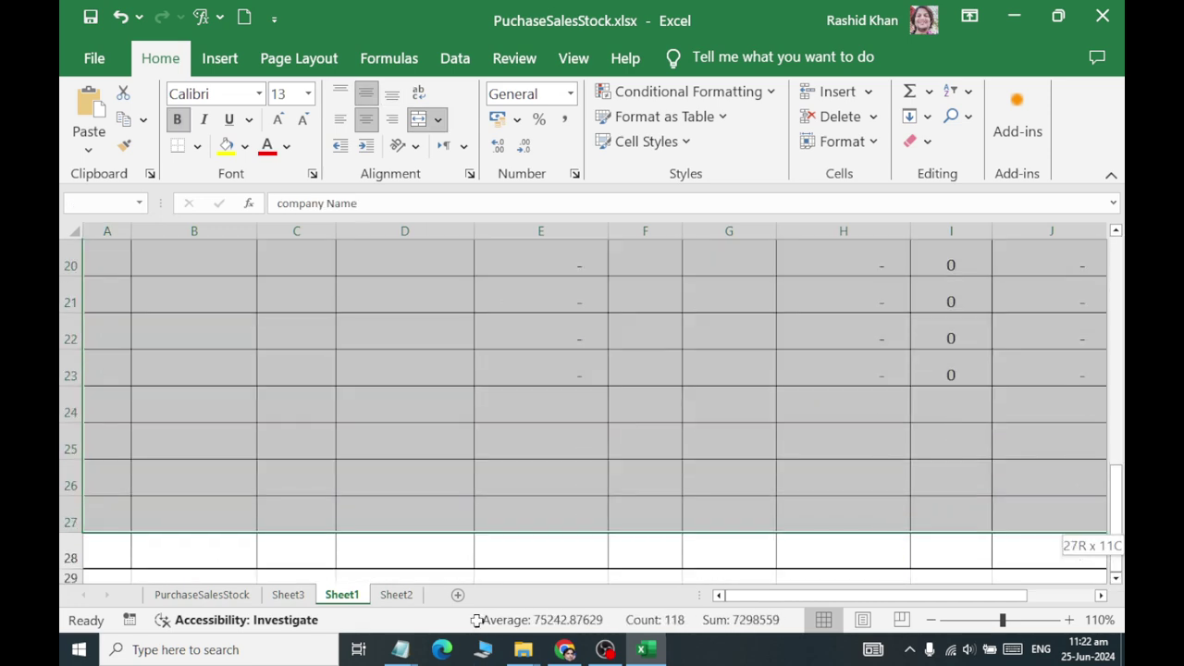
click(912, 141)
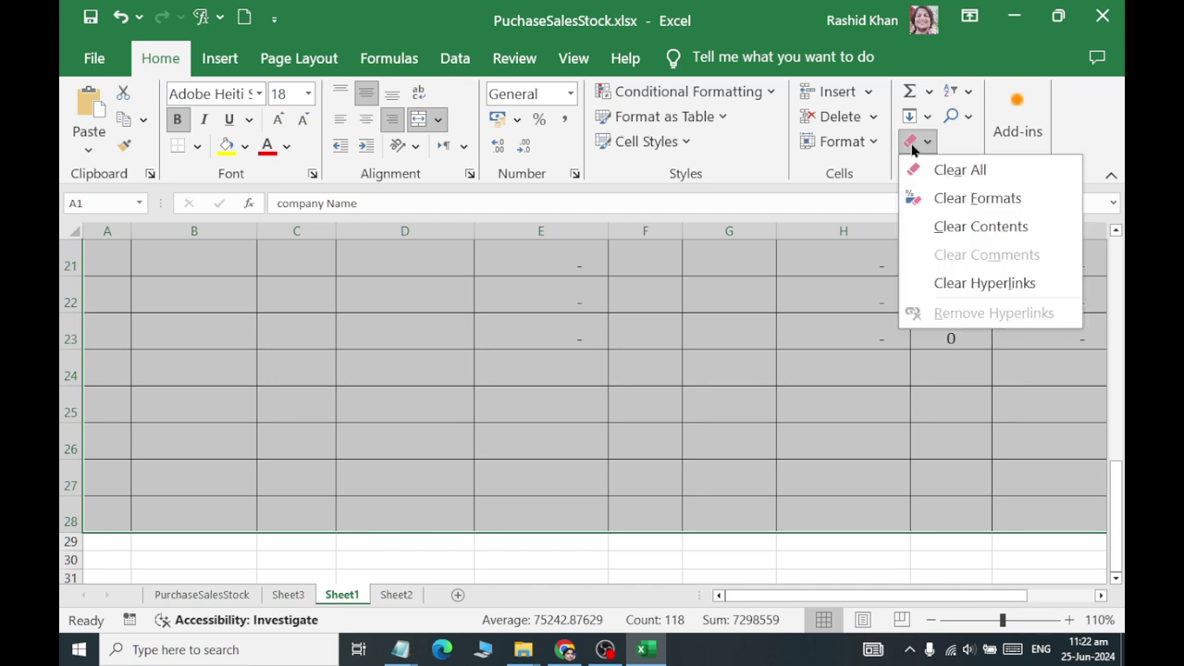
click(913, 205)
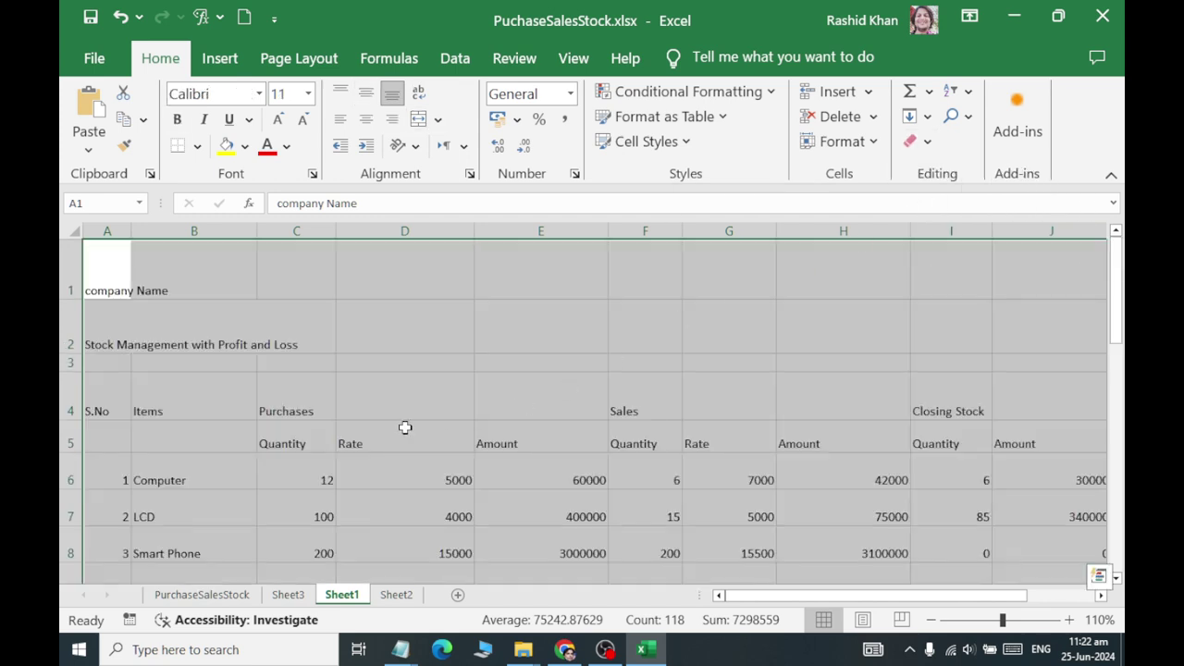
click(211, 424)
scroll(124, 323, up, 1)
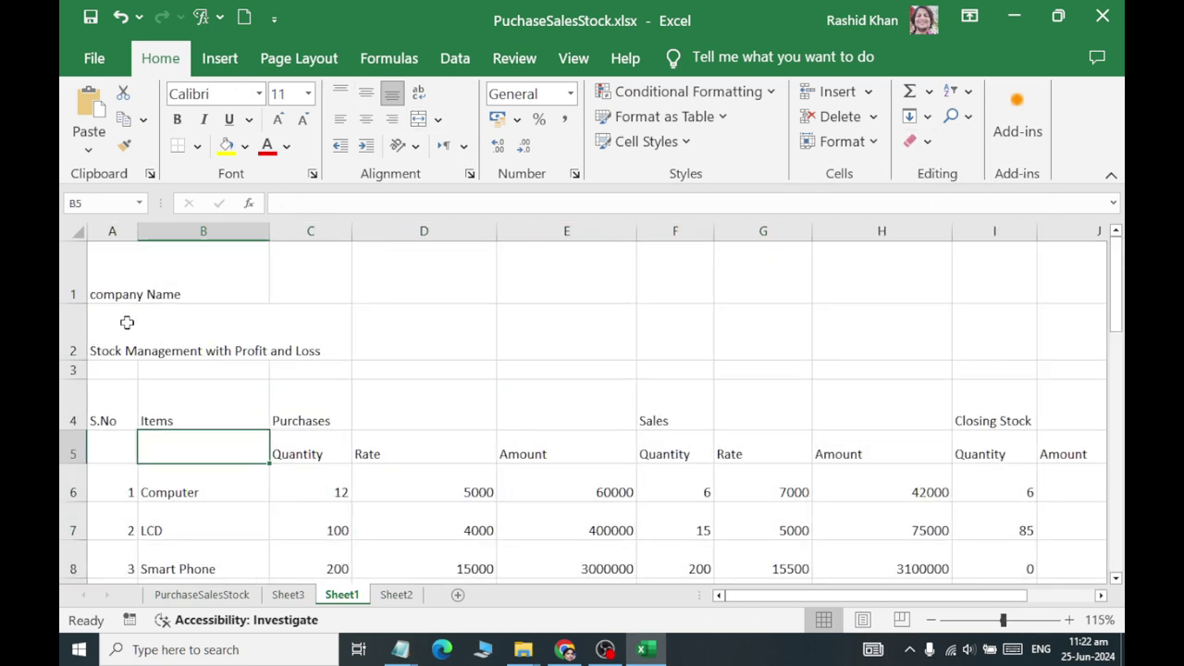
scroll(126, 286, up, 1)
click(137, 296)
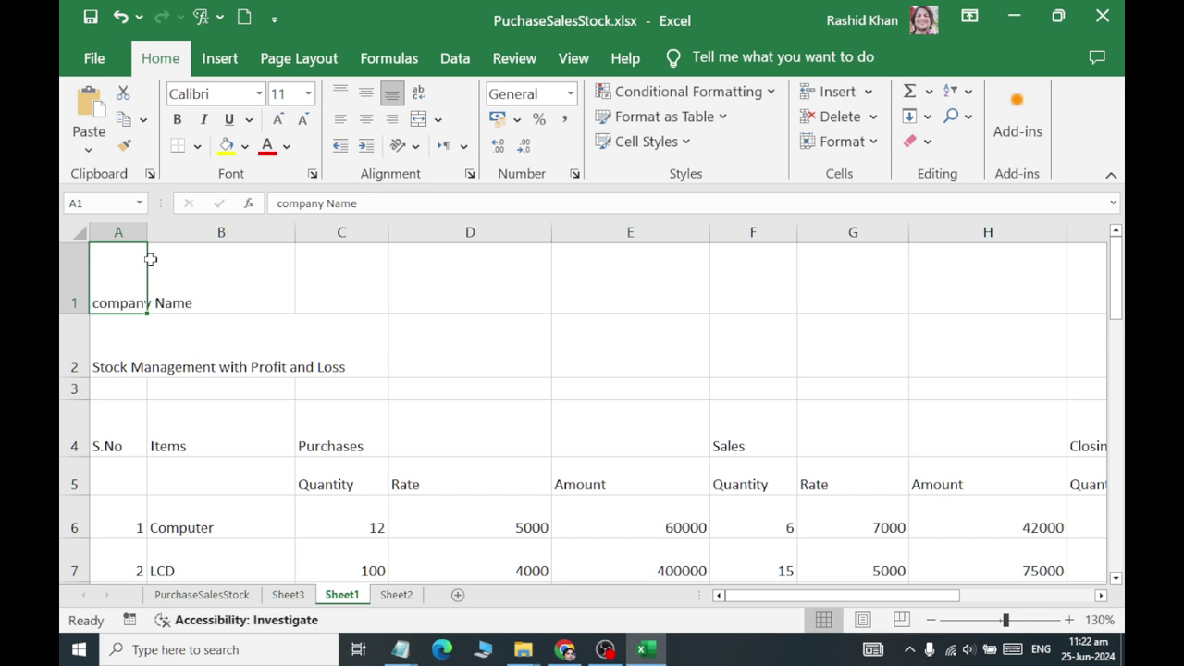
Merge company Name across A1:K1 and make it a bold, right-aligned Title at size 22
drag(111, 292, 923, 292)
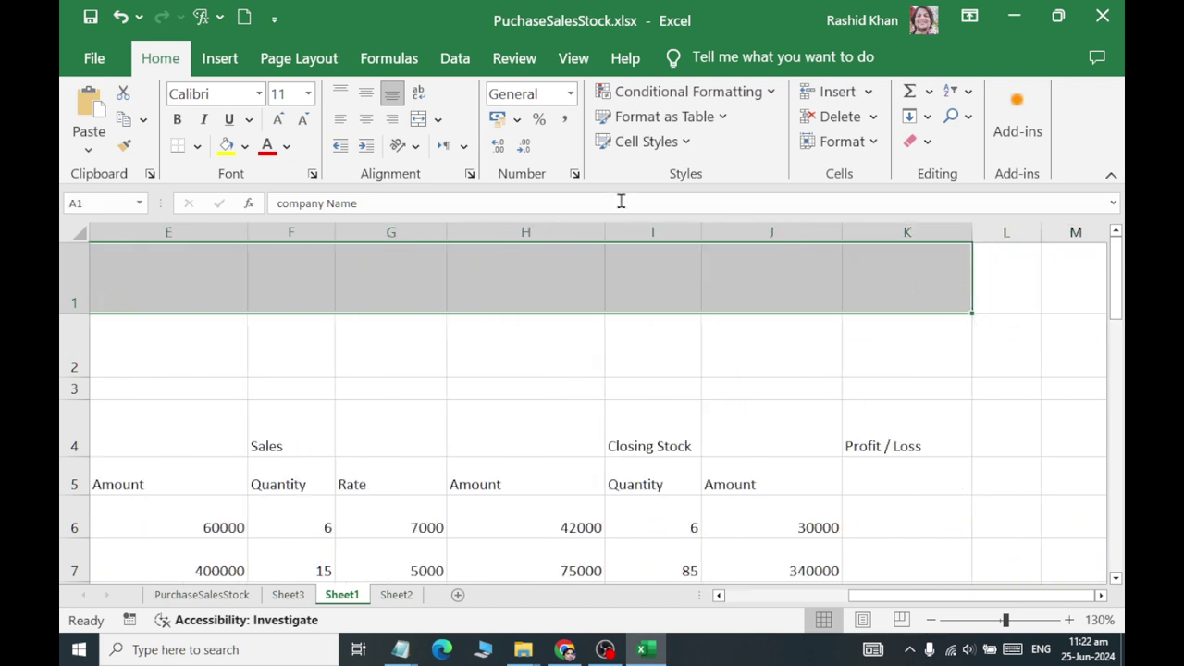
click(418, 118)
click(652, 143)
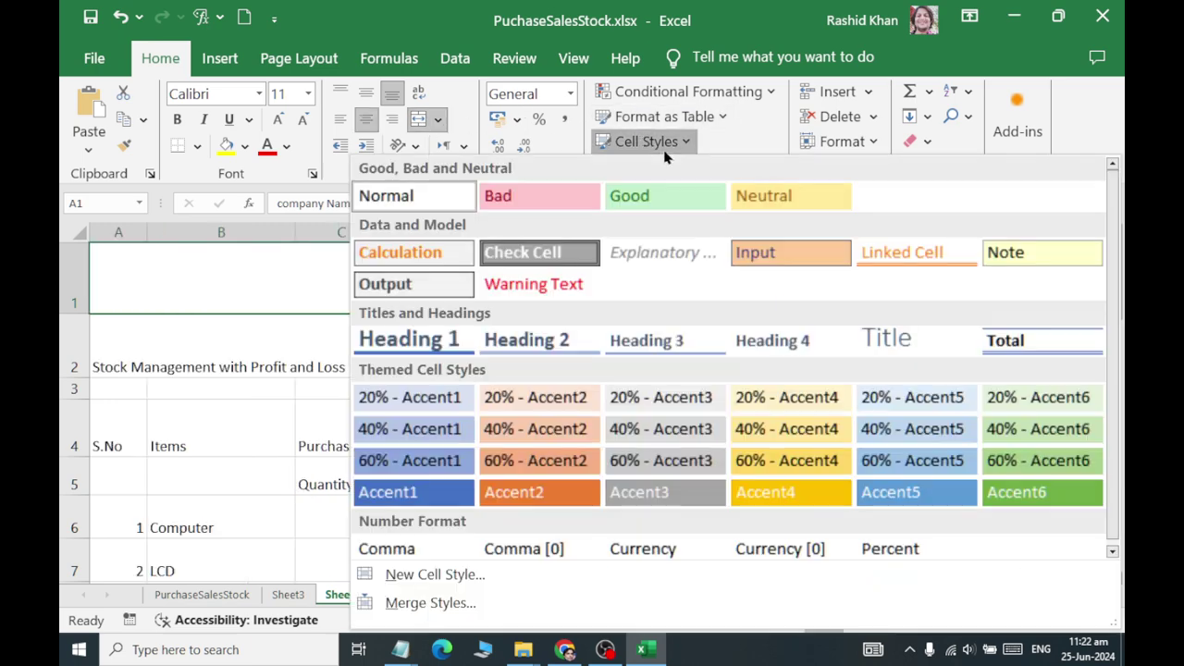
click(883, 339)
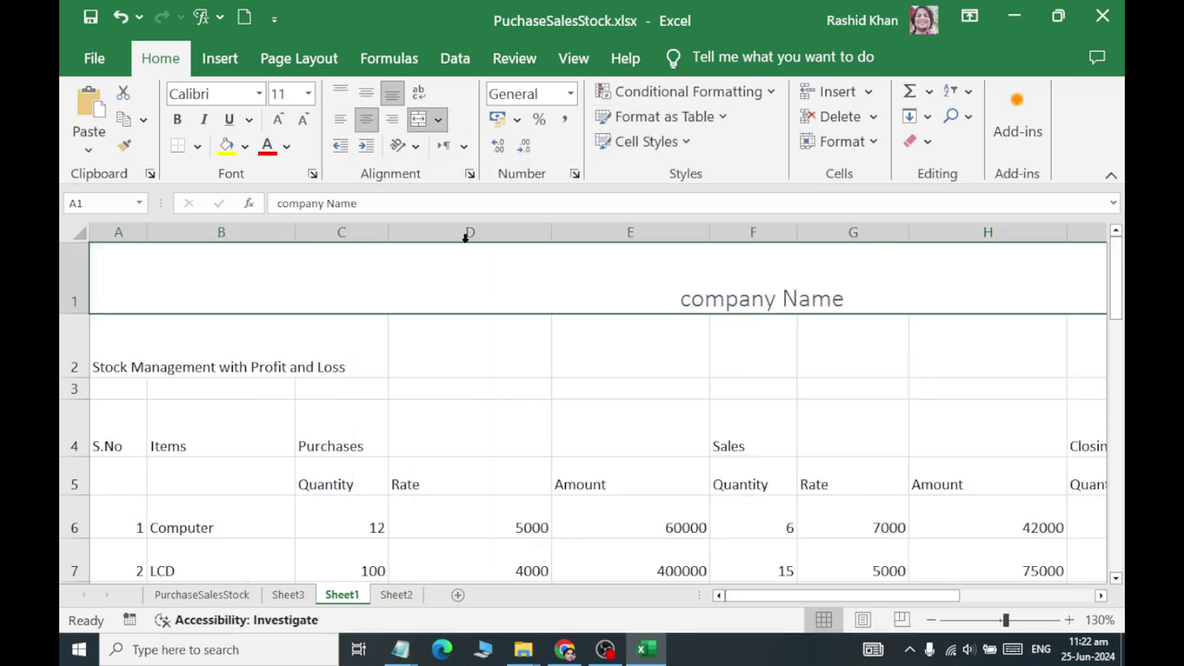
click(177, 118)
click(392, 120)
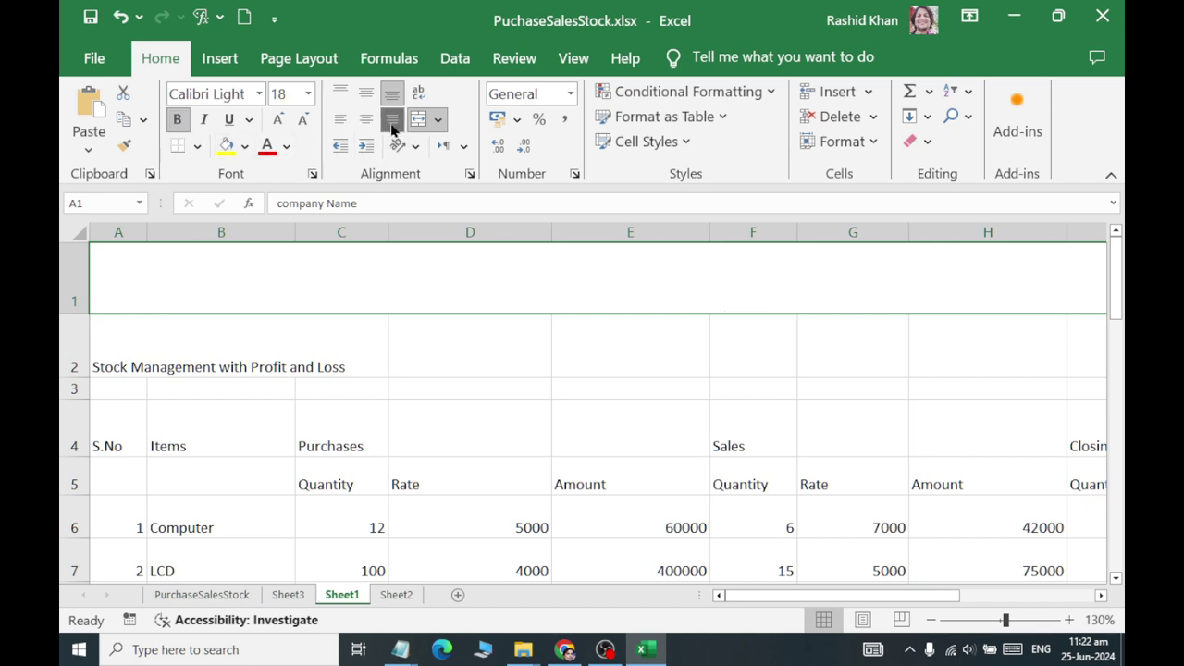
click(308, 94)
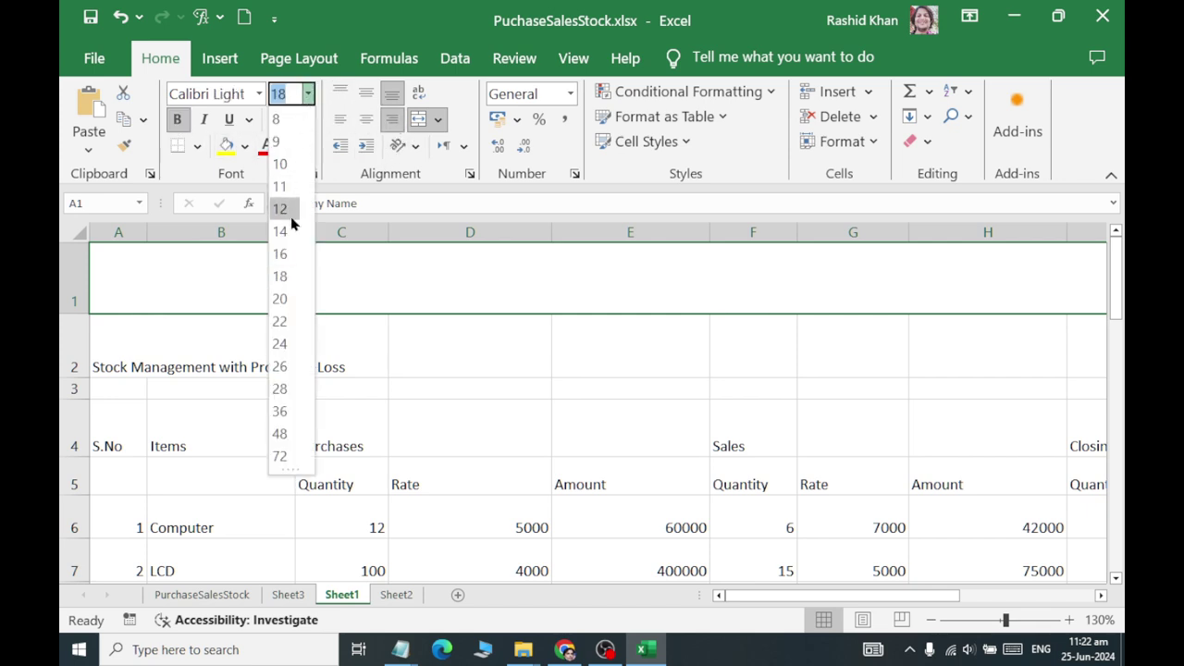
click(290, 320)
Merge the row-2 title across A2:K2 with Title style, bold and middle vertical alignment
scroll(499, 362, down, 2)
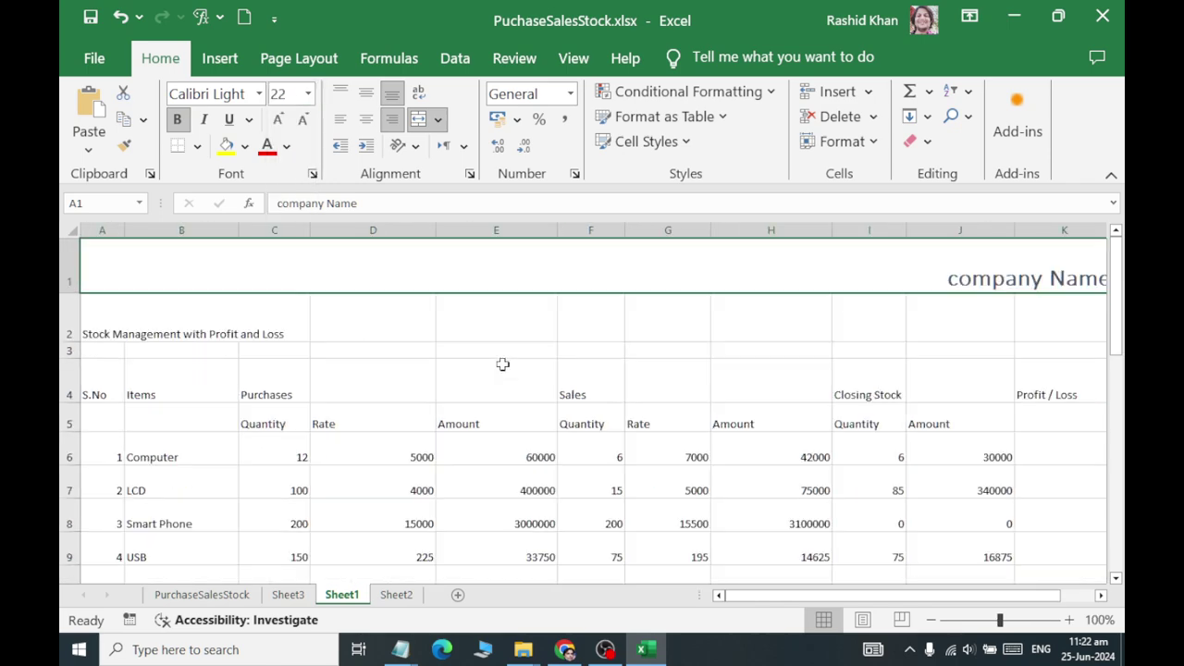
drag(106, 319, 858, 327)
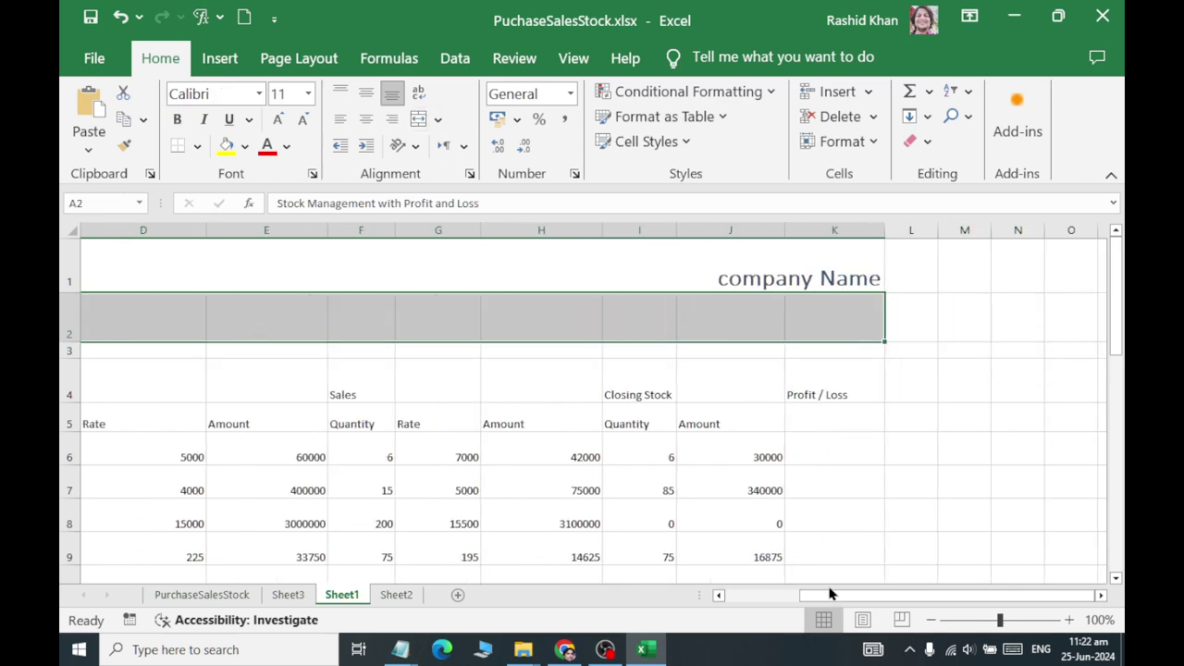
drag(830, 595, 755, 595)
click(418, 119)
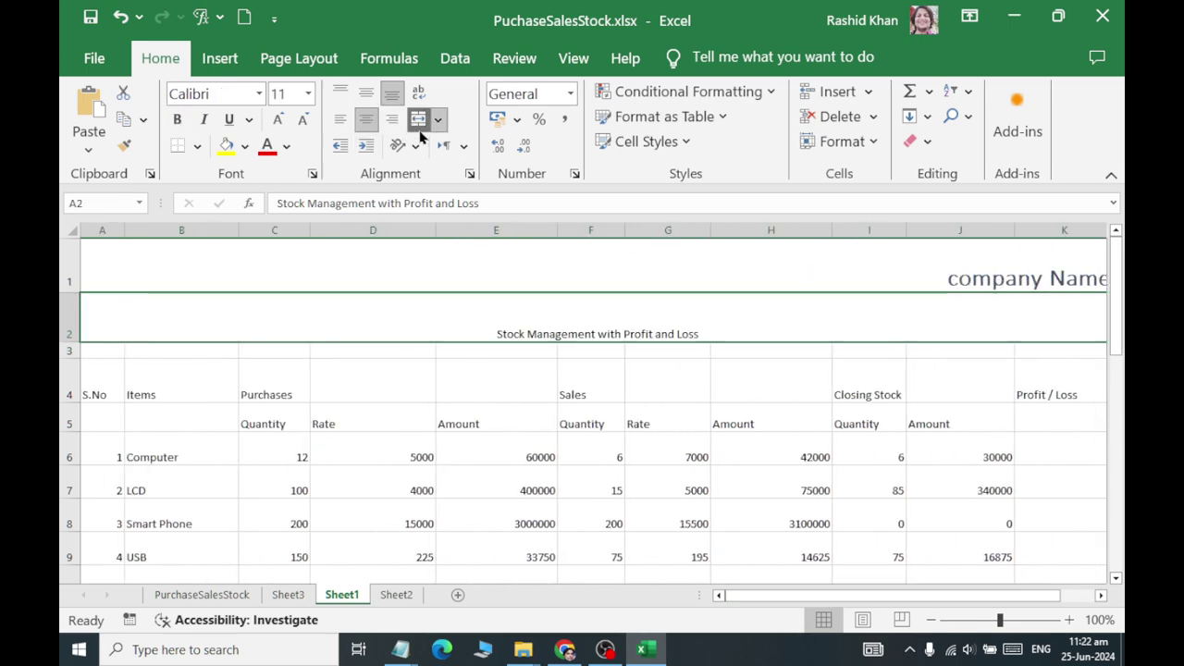
click(646, 141)
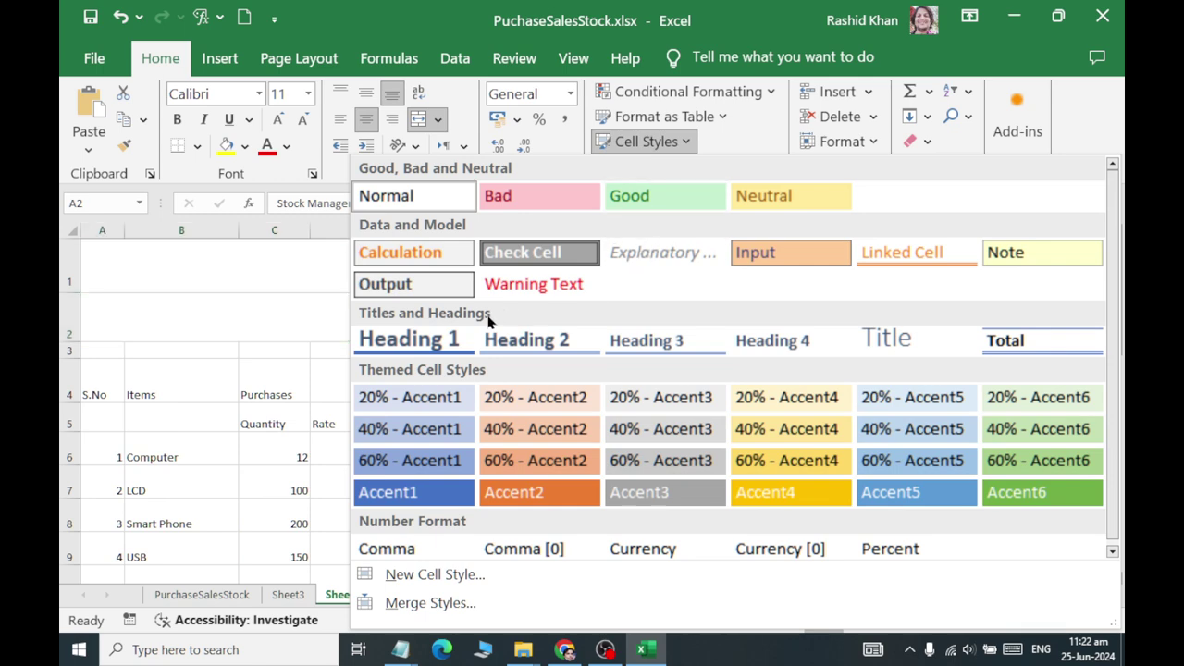
click(886, 339)
click(177, 120)
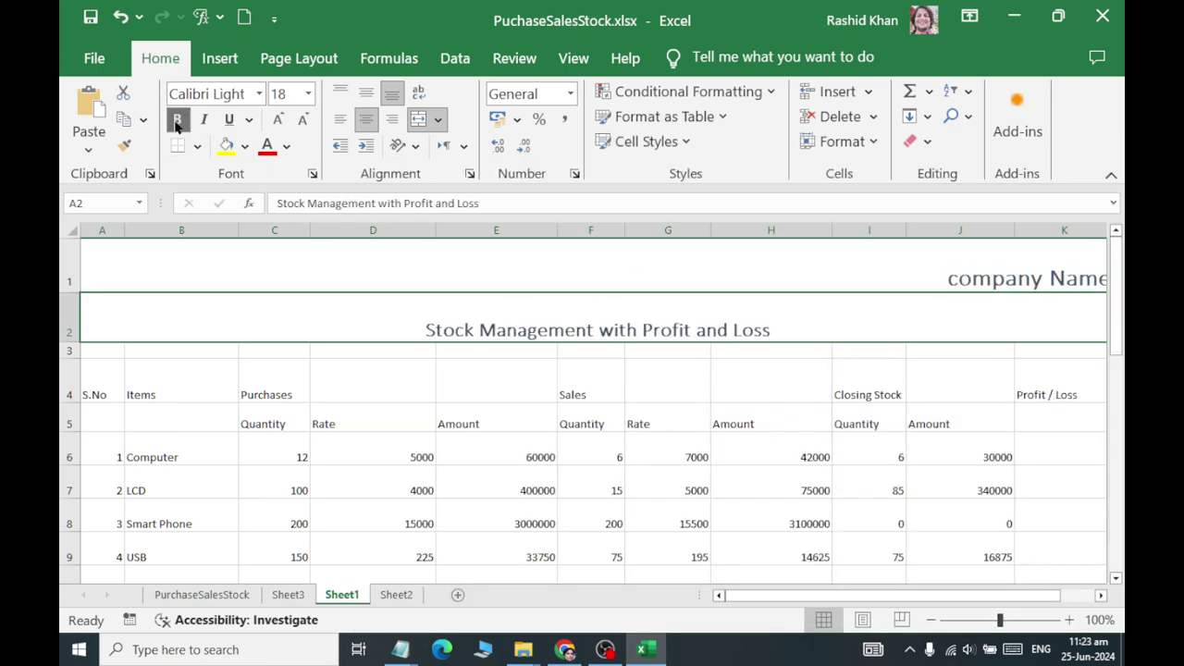
click(367, 92)
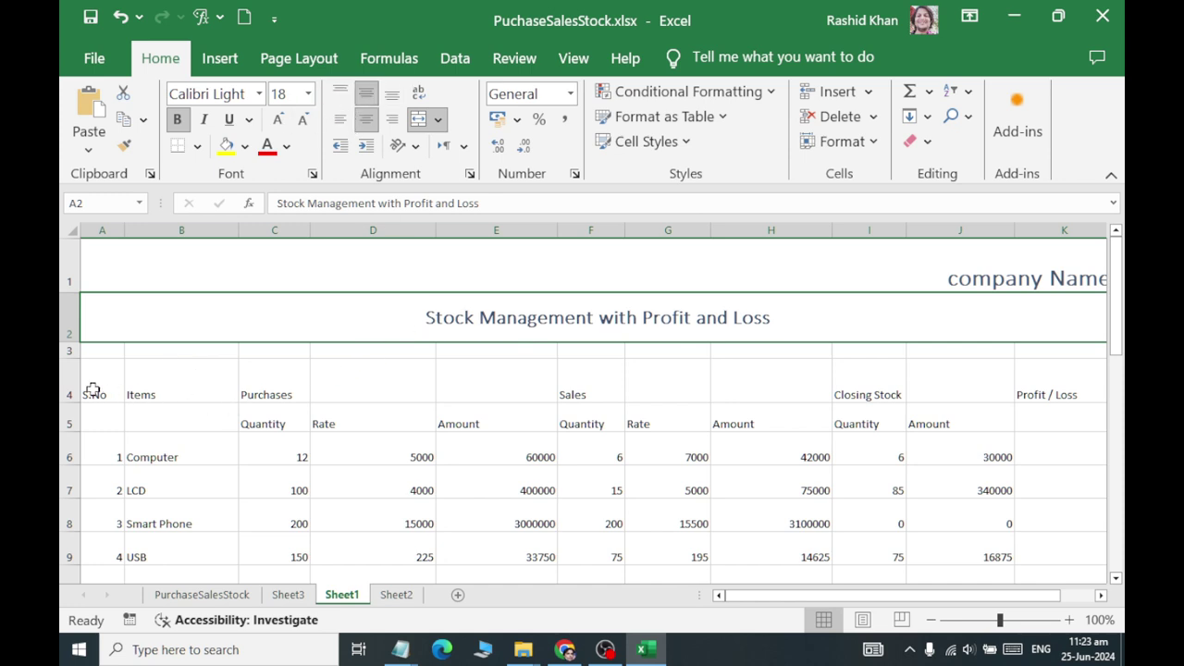
drag(93, 389, 856, 393)
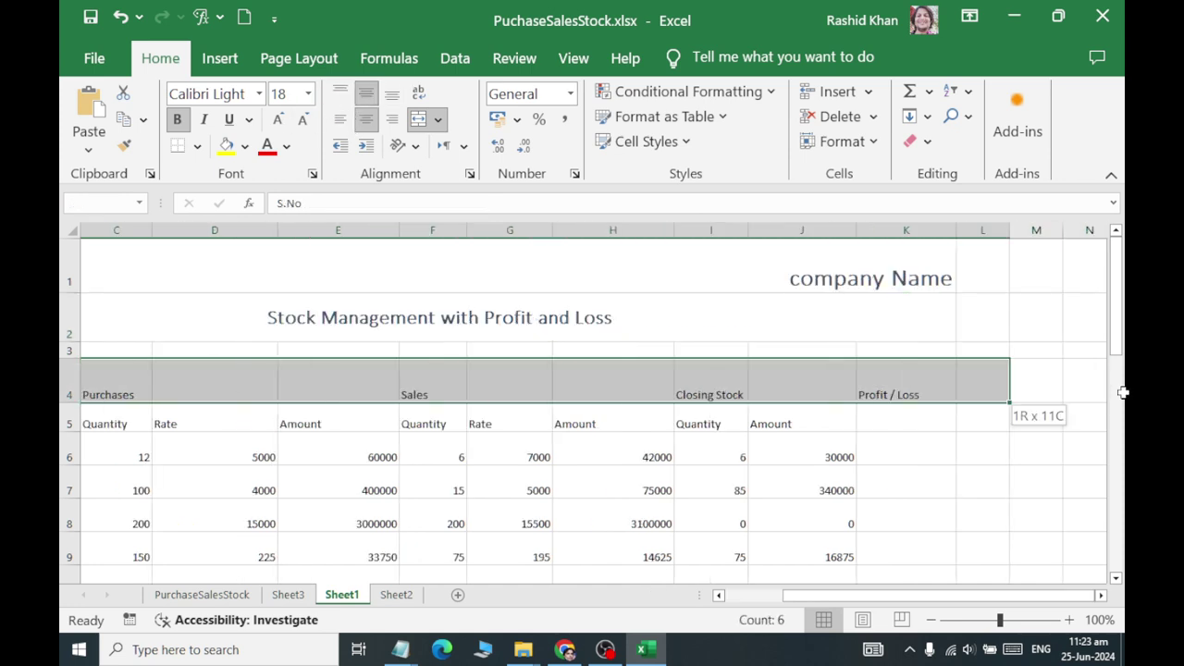
Give the row 4 headers Heading 1 style, centred both ways, with wrapped text
click(647, 140)
click(411, 337)
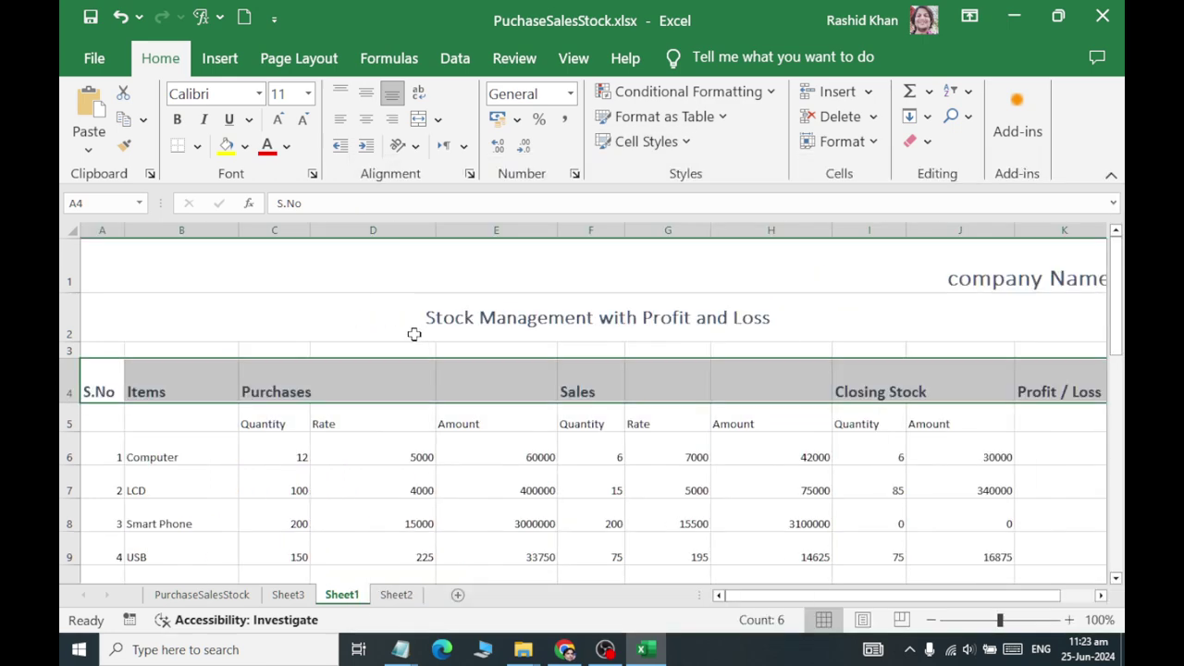
click(375, 125)
scroll(368, 110, down, 3)
click(160, 58)
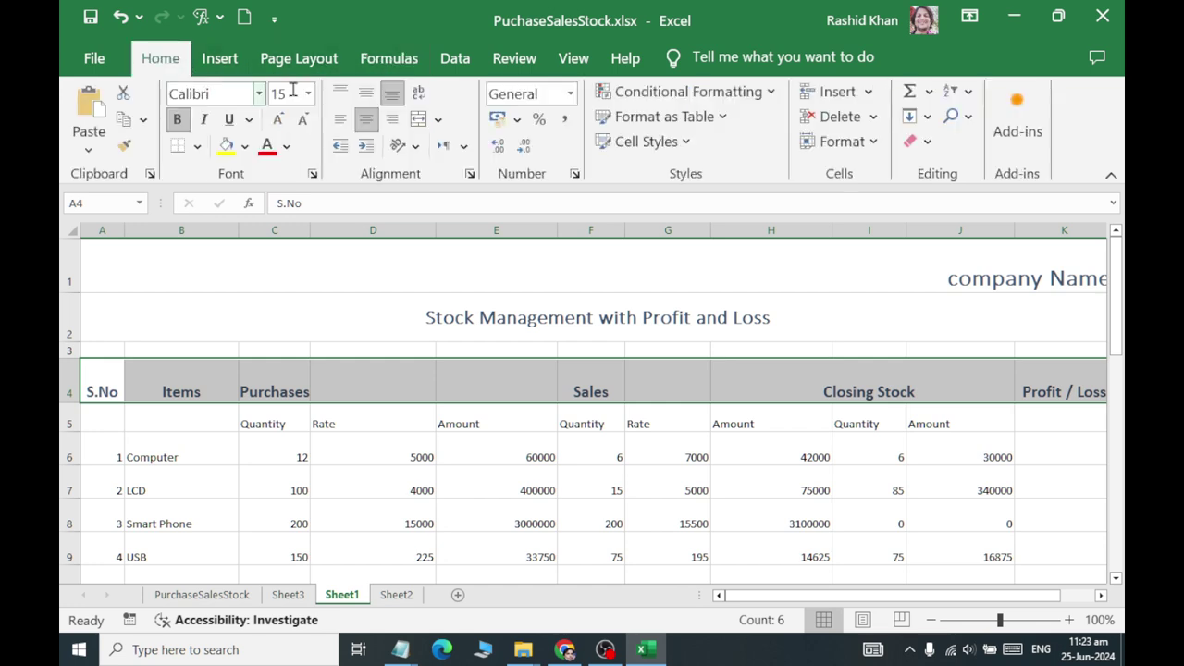
click(366, 93)
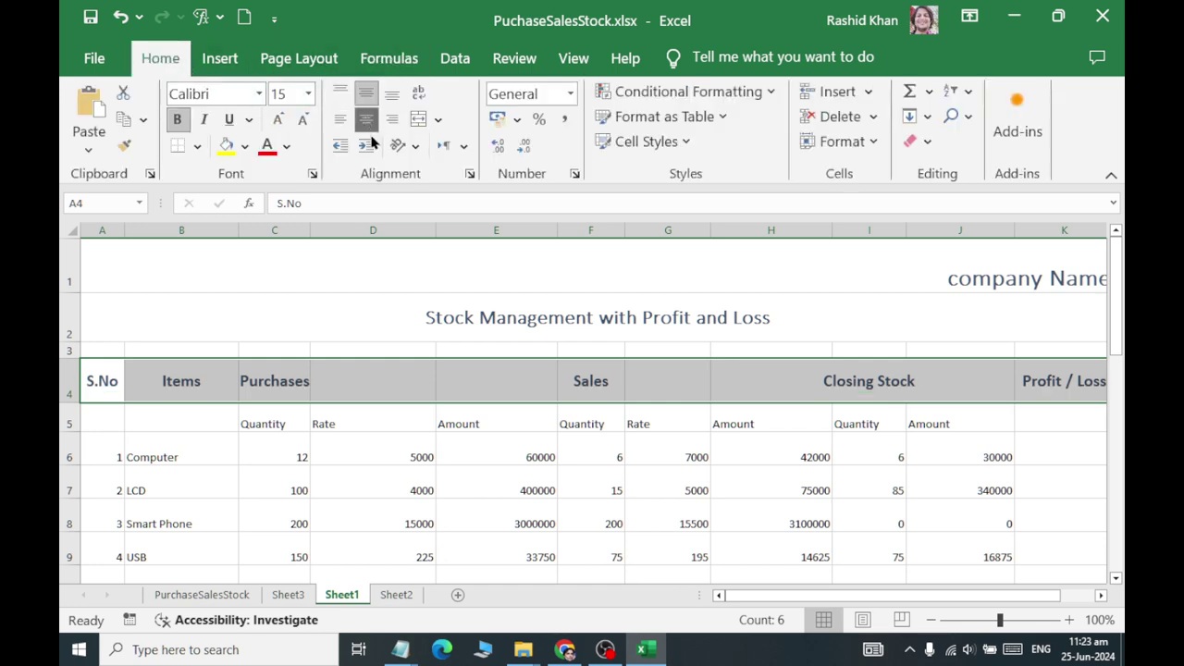
click(423, 93)
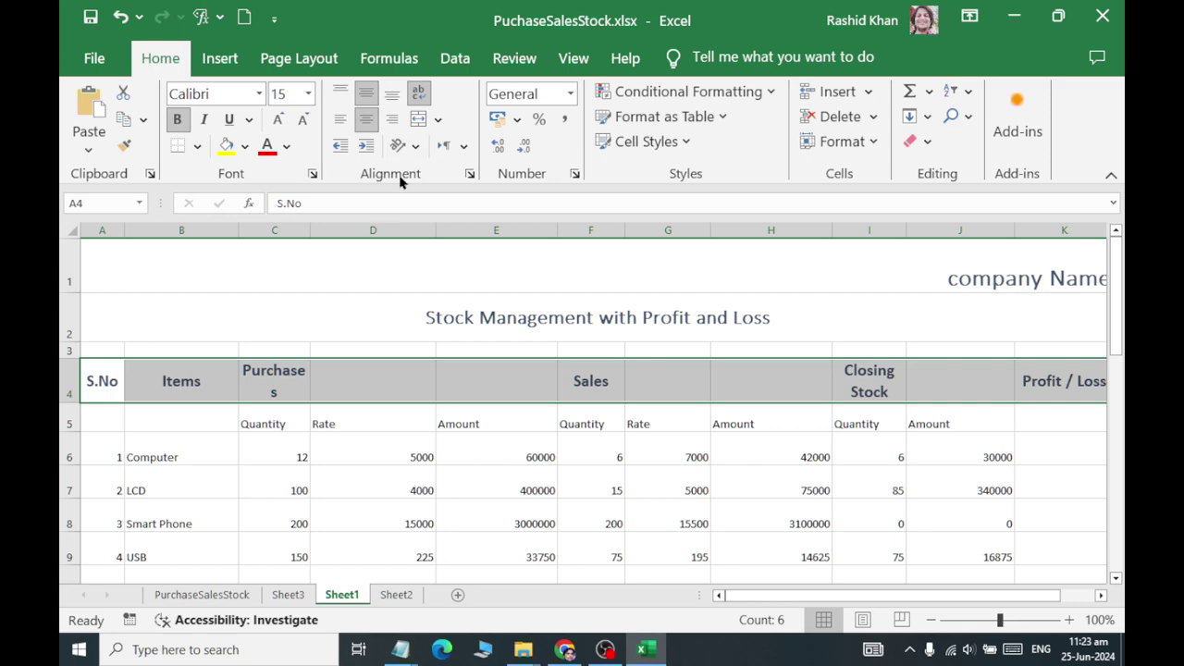
Merge S.No across A4:A5 and Items across B4:B5
drag(107, 389, 111, 419)
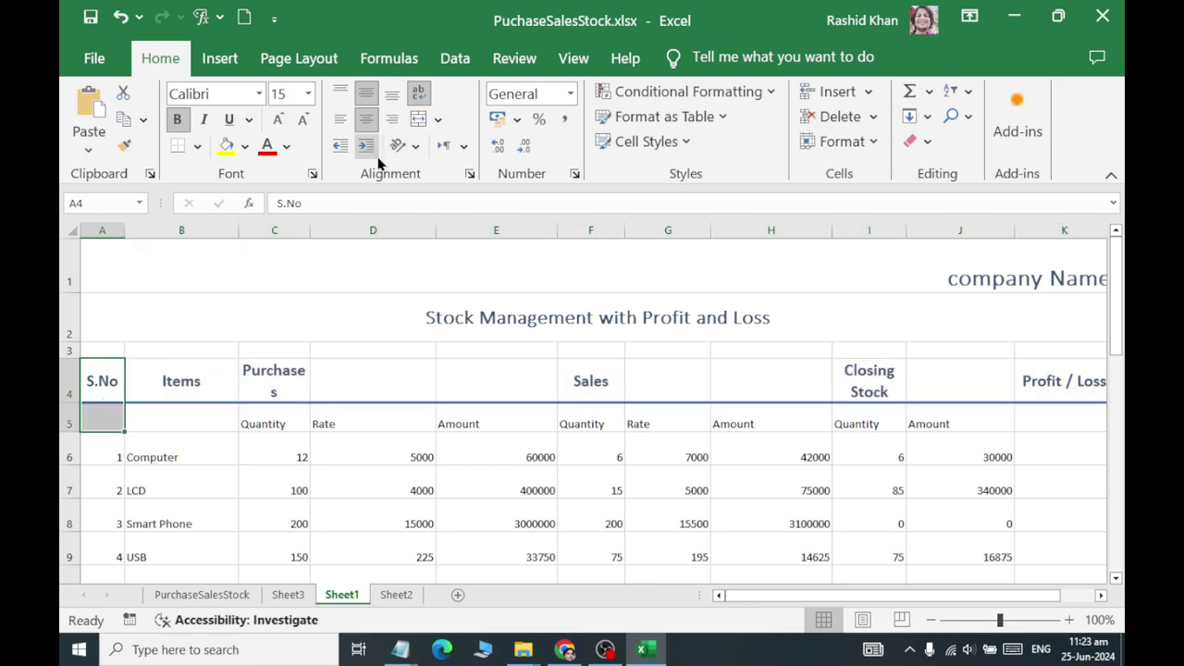
click(418, 119)
drag(193, 388, 196, 416)
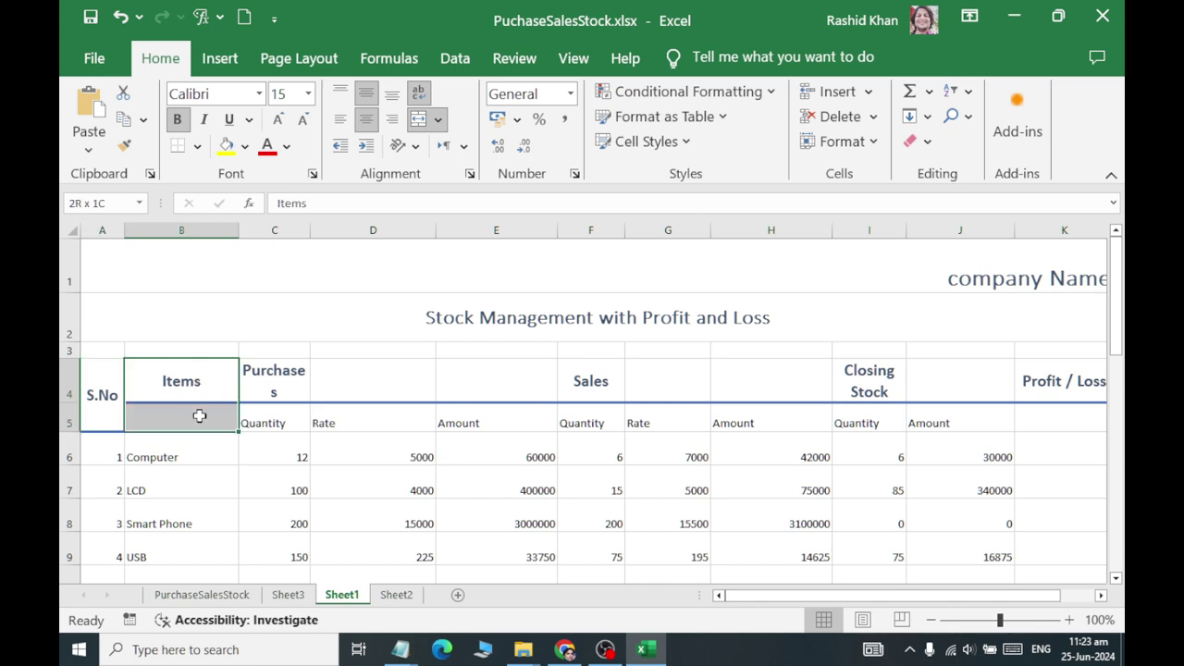
click(418, 118)
drag(357, 413, 362, 390)
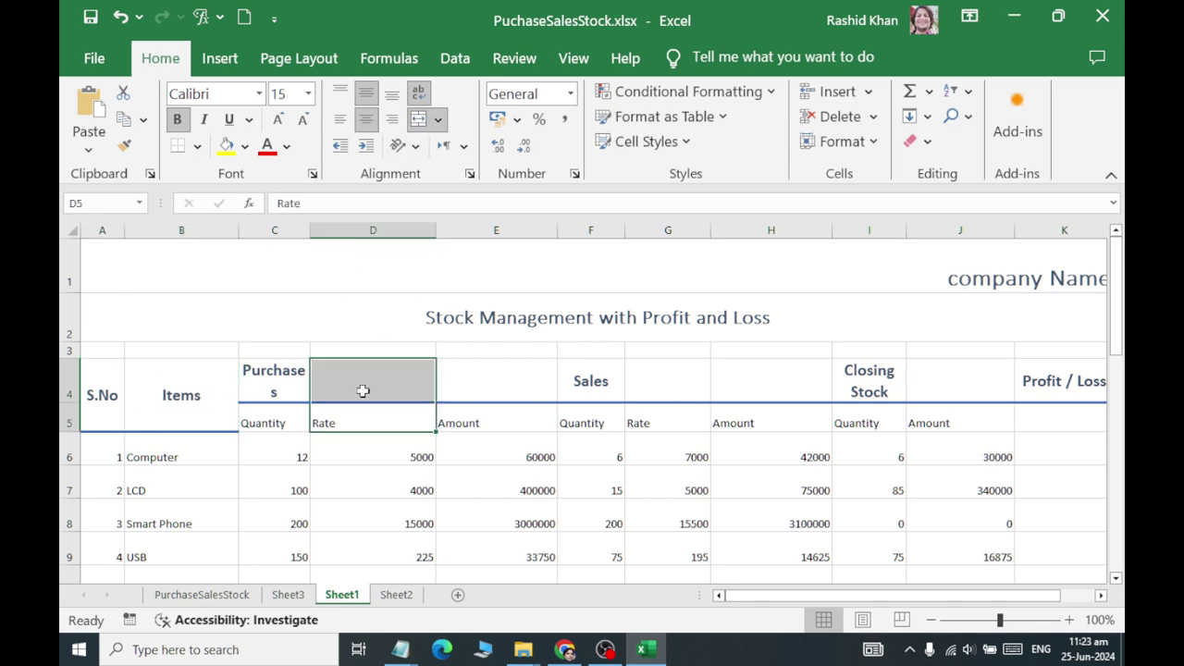
Apply Heading 2 to the sub-headers C5:K5 and centre them horizontally and vertically
drag(267, 421, 913, 408)
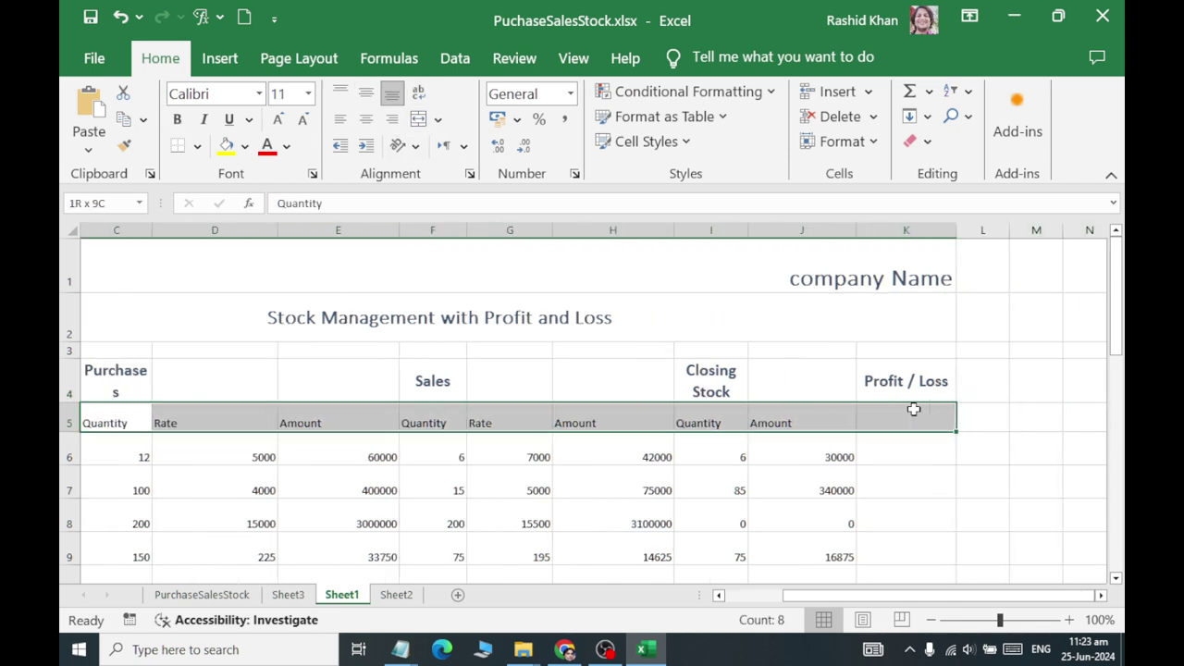
click(646, 141)
click(547, 339)
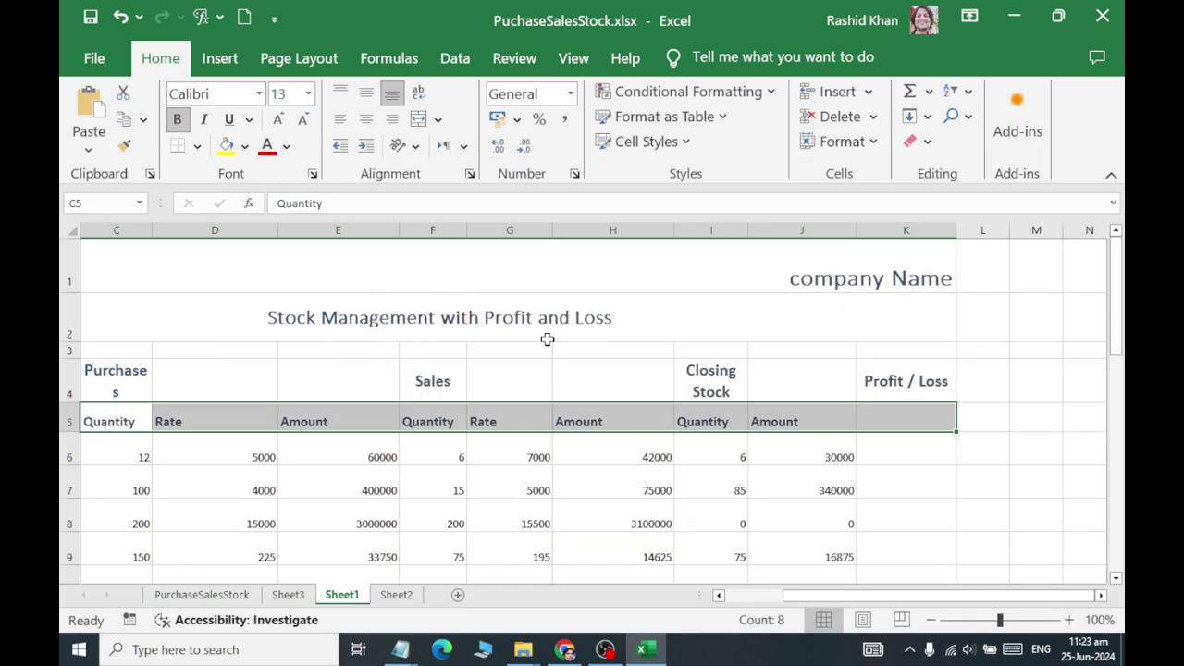
click(366, 119)
click(366, 92)
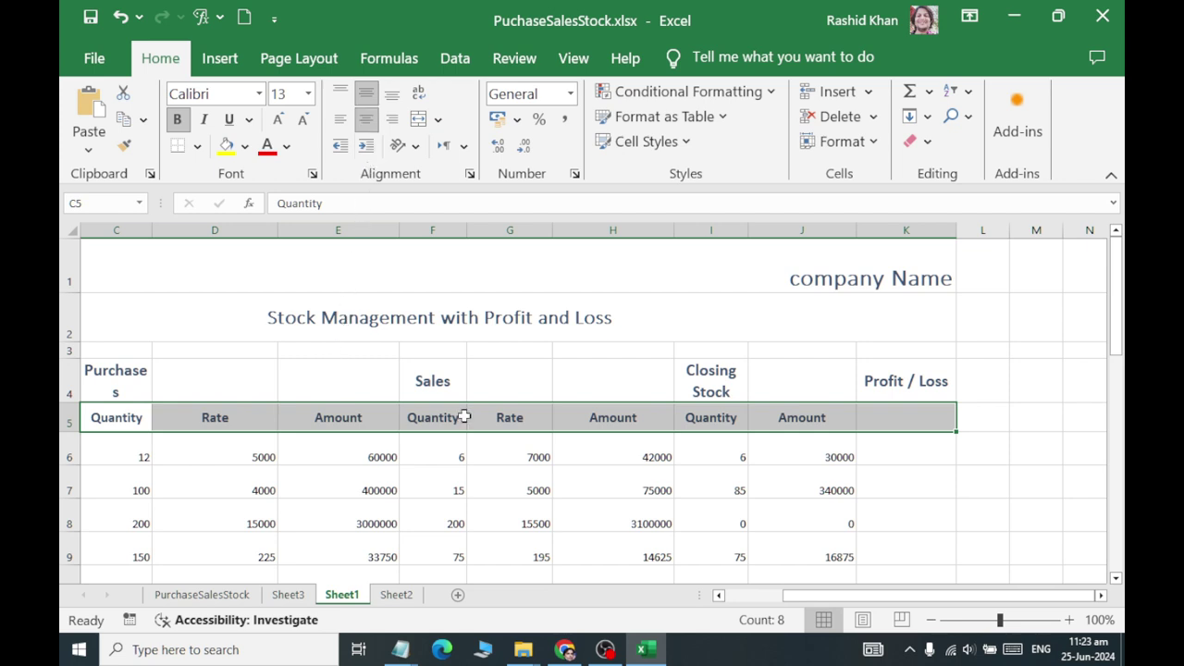
click(740, 390)
click(720, 426)
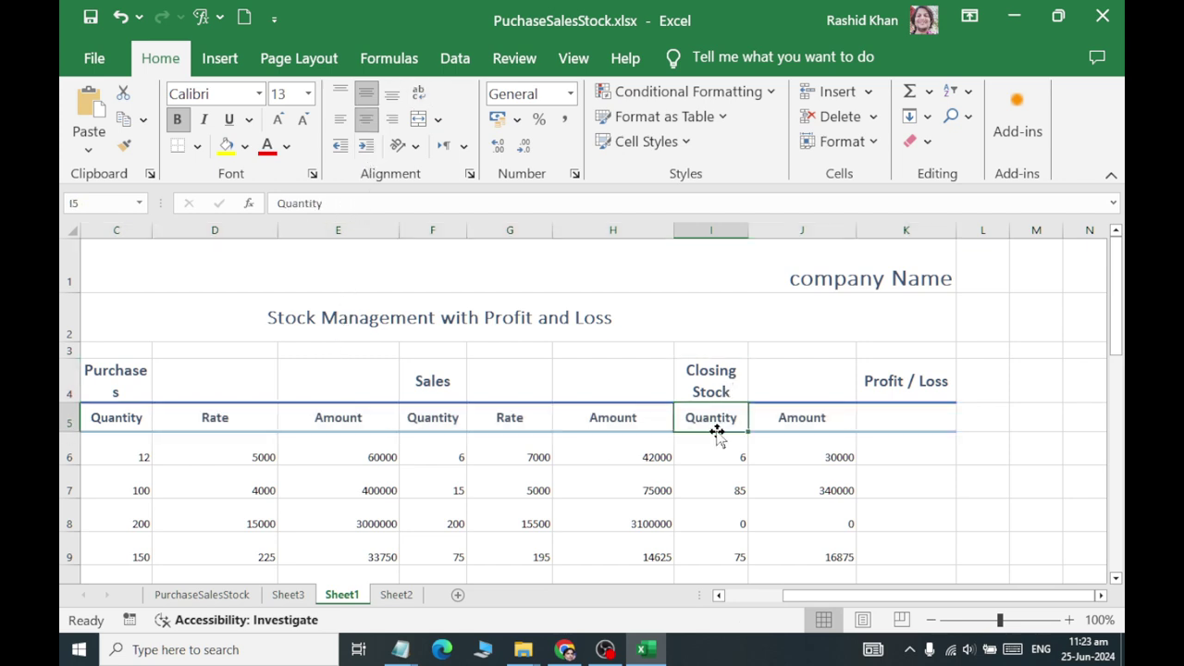
Merge the Amount (H4:H5), Rate (G4:G5) and Amount (E4:E5) headers down through row 5
drag(624, 379, 620, 411)
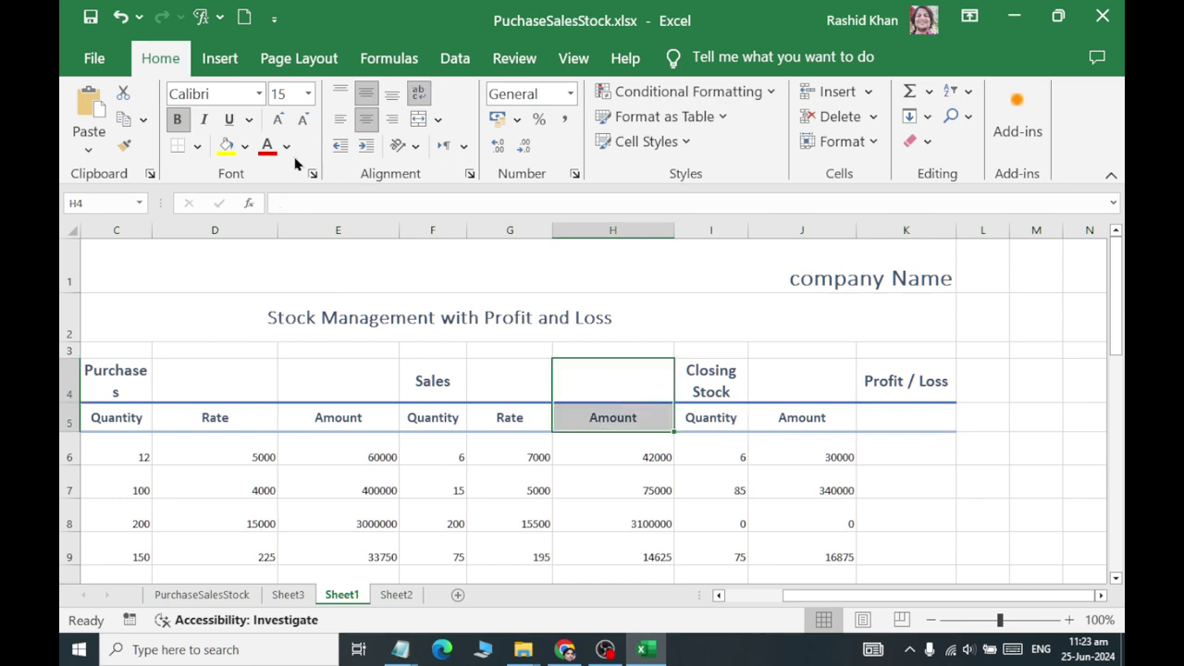
click(418, 119)
drag(490, 389, 492, 412)
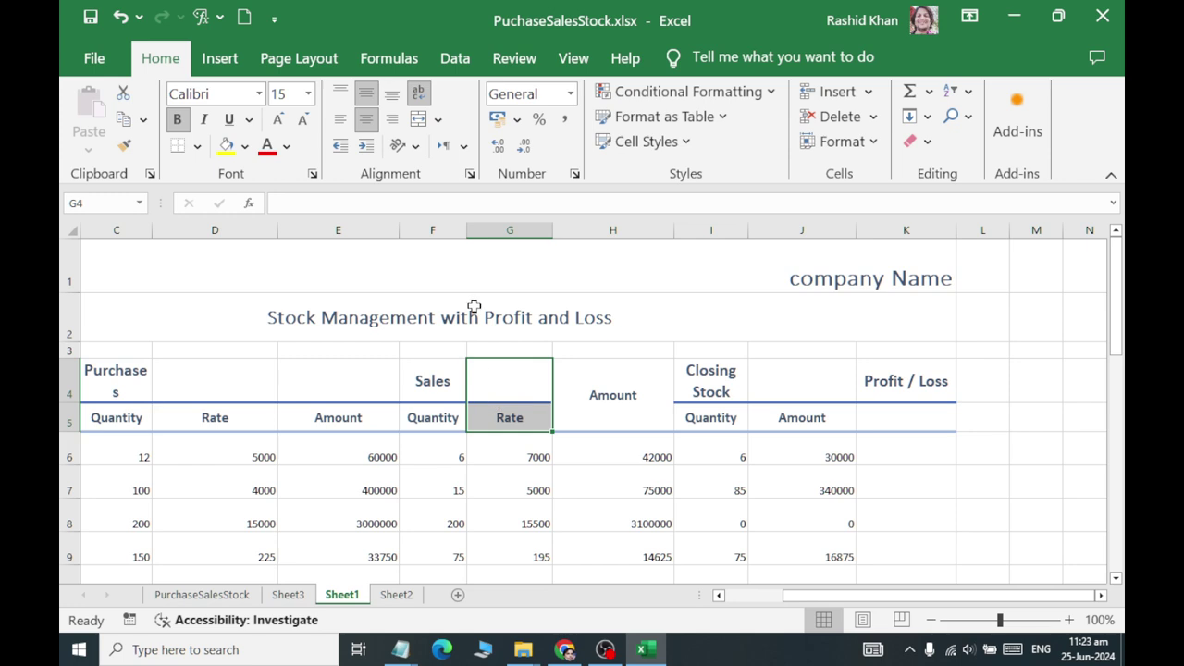
click(418, 119)
drag(348, 389, 342, 421)
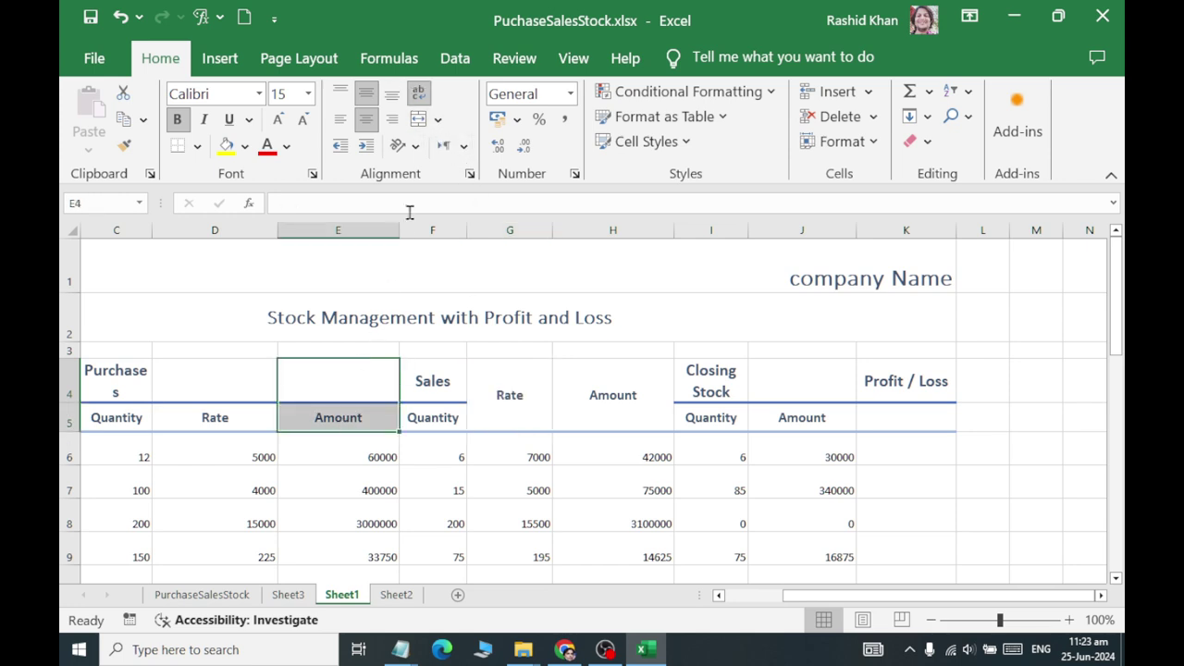
click(418, 118)
Merge Profit / Loss (K4:K5), Amount (J4:J5) and Rate (D4:D5) across rows 4 and 5
drag(914, 380, 917, 421)
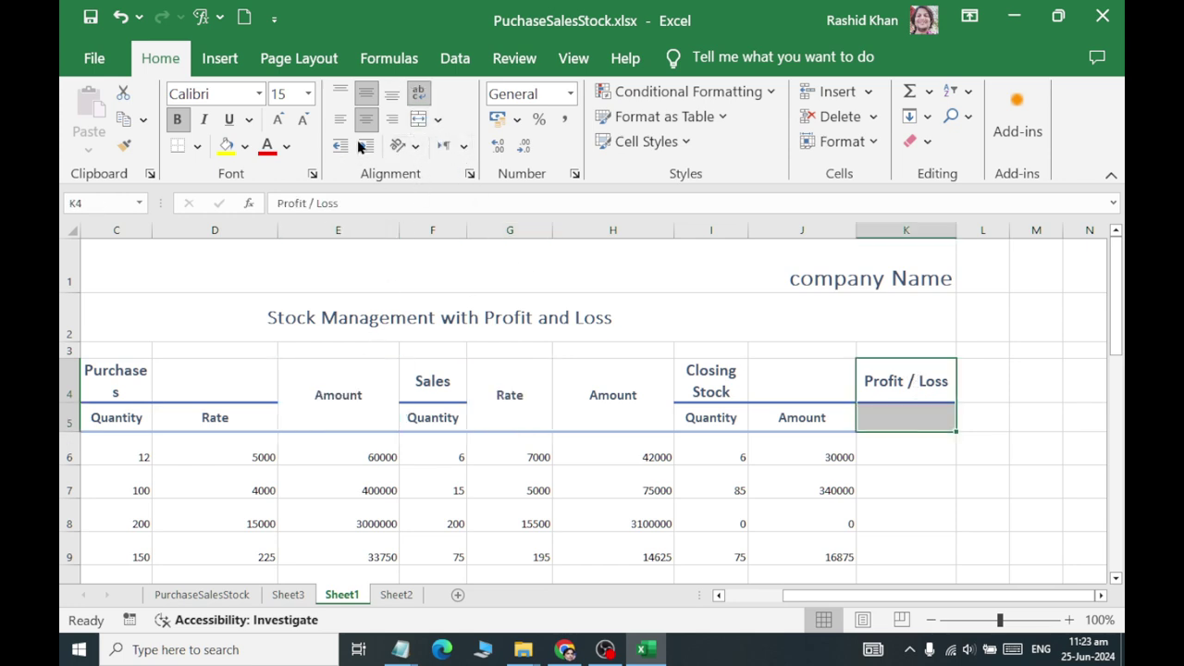
click(418, 119)
drag(787, 379, 801, 454)
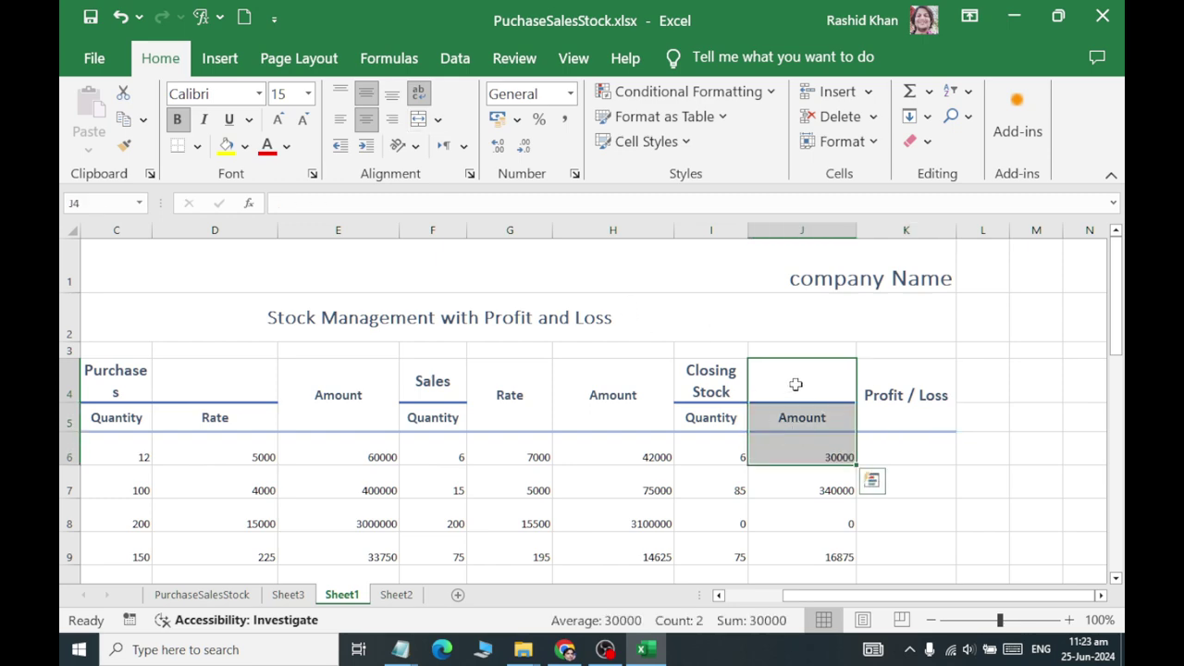
drag(795, 384, 801, 421)
click(418, 119)
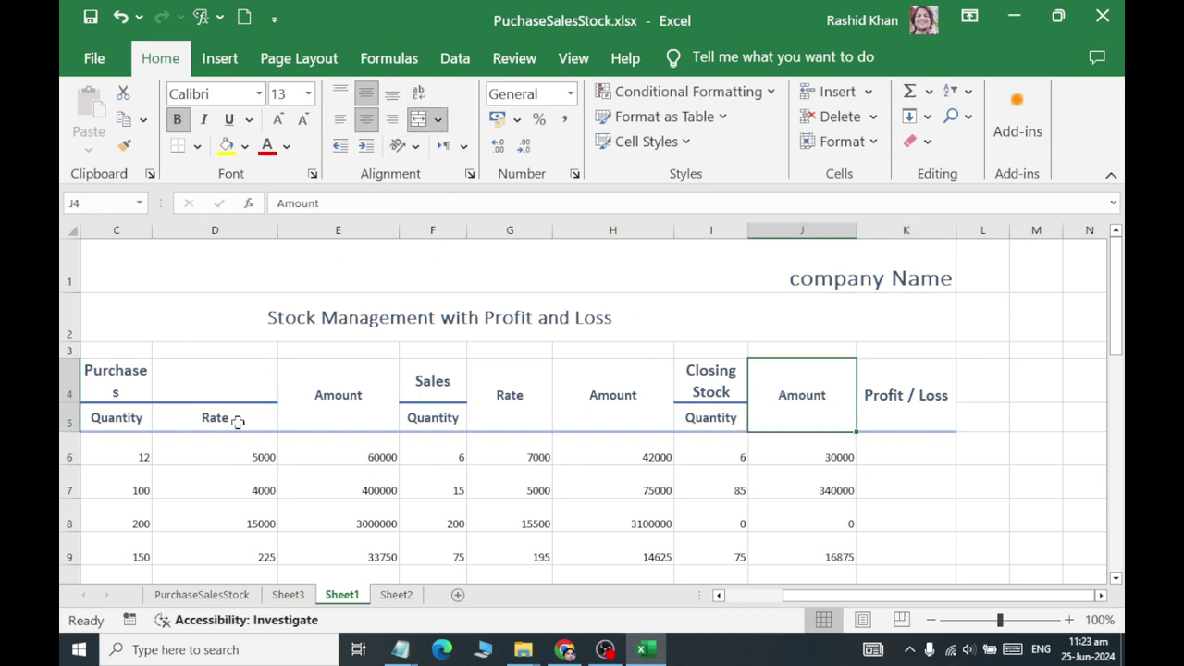
drag(231, 381, 242, 407)
click(418, 119)
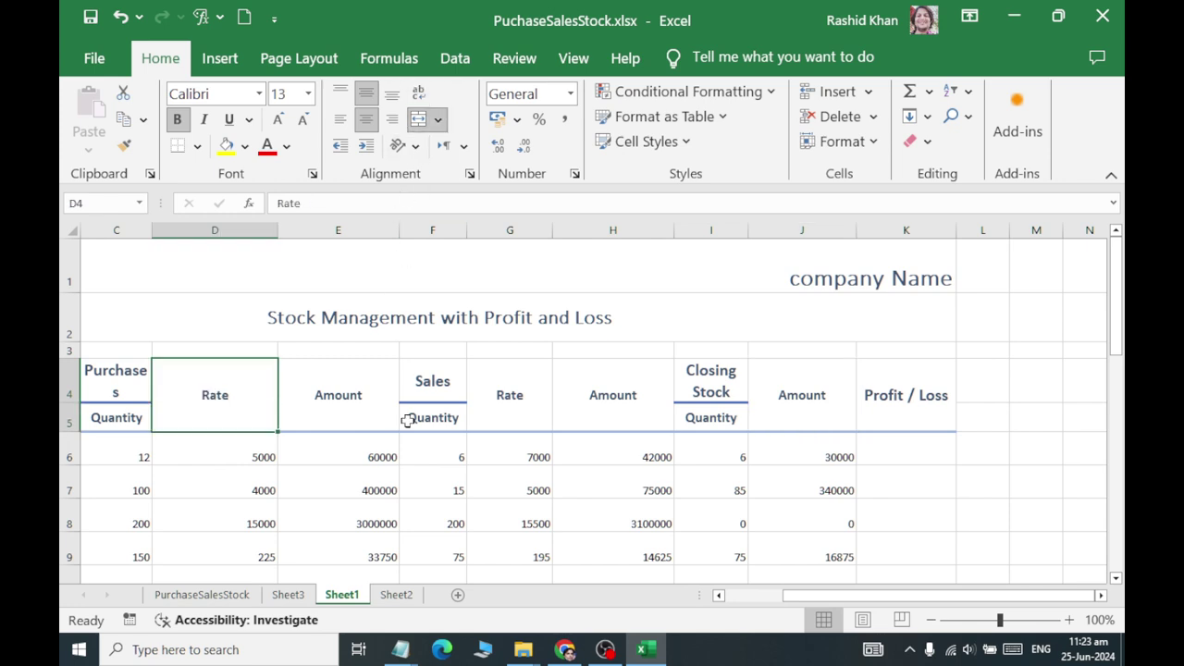
drag(408, 421, 58, 405)
click(462, 427)
click(273, 399)
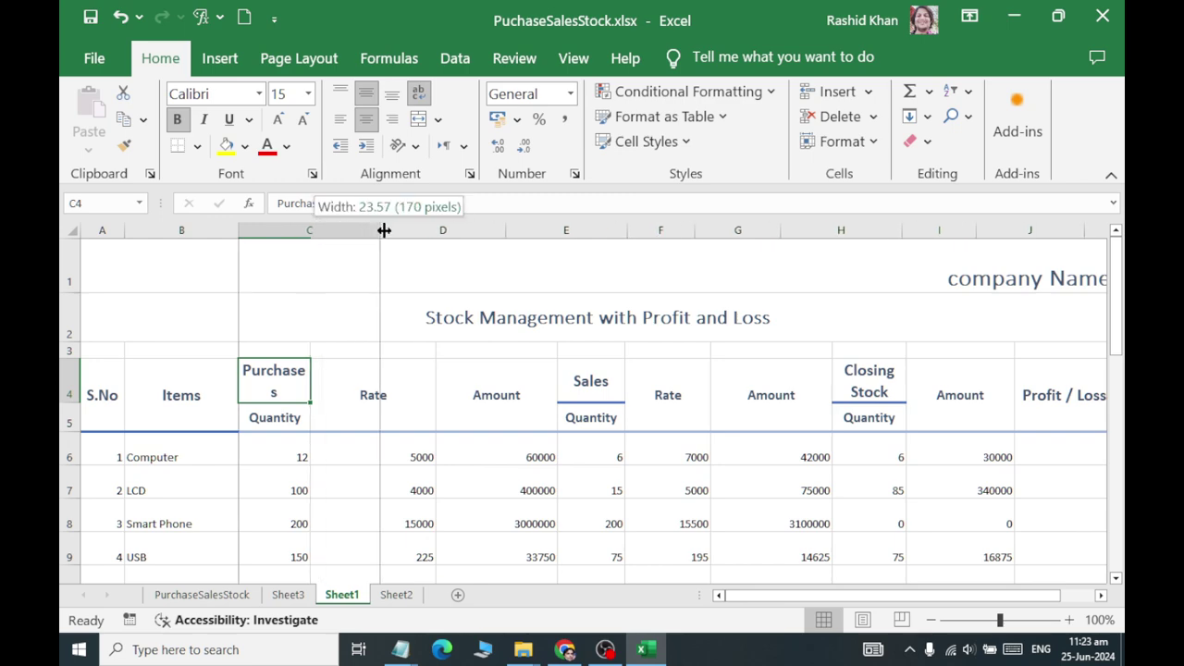
Widen column C, move Purchases' Rate and Amount into row 5, and merge Purchases across C4:E4
drag(314, 230, 372, 229)
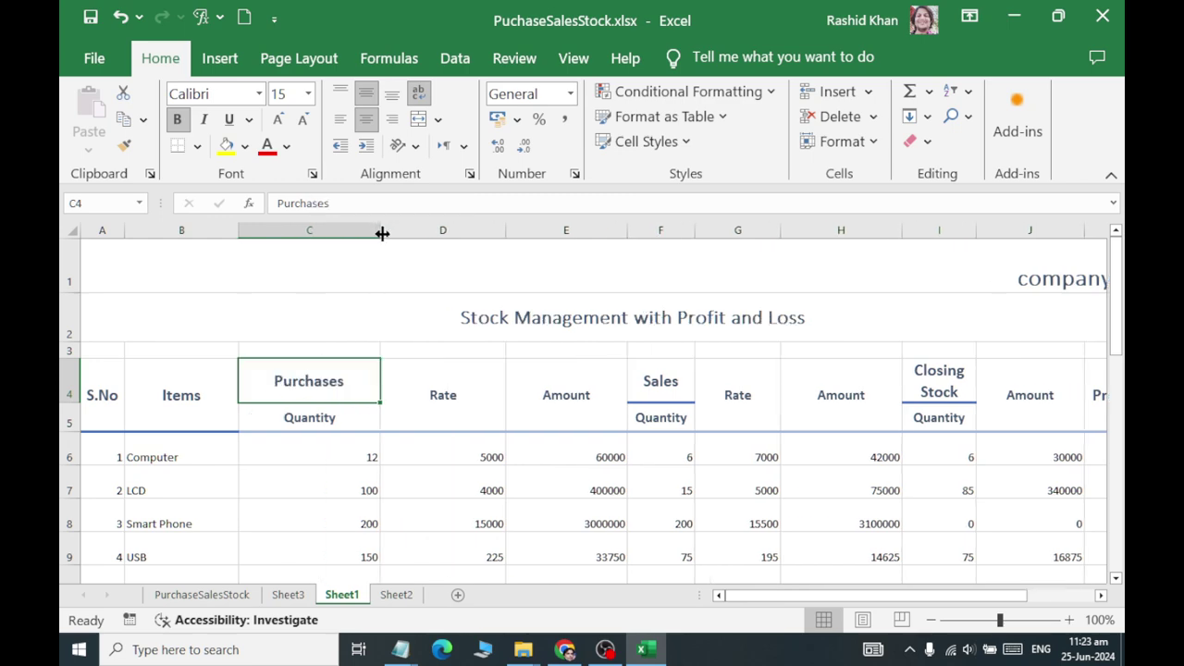
click(413, 413)
click(614, 410)
click(380, 408)
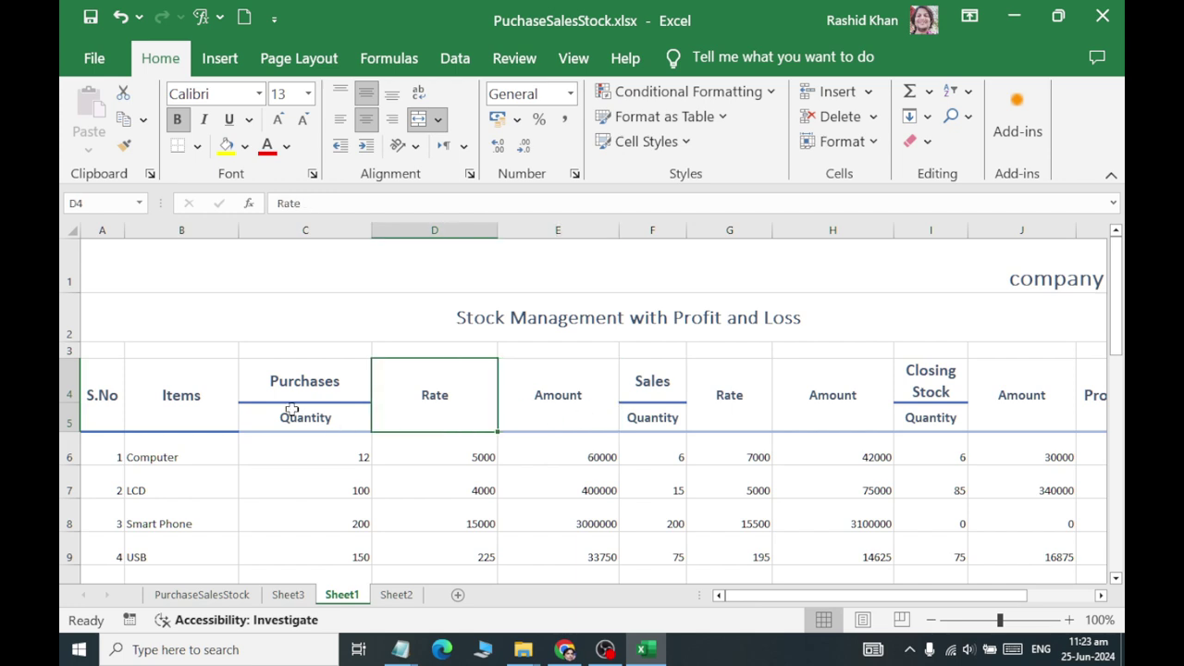
click(418, 122)
click(548, 385)
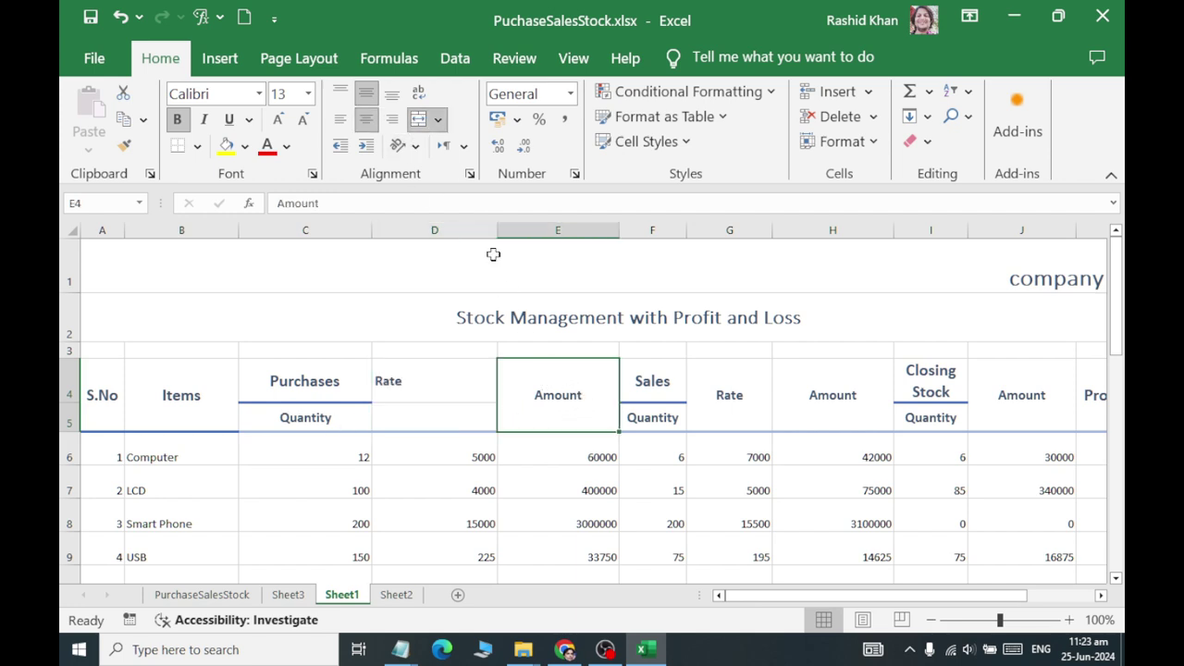
click(420, 124)
mouse_move(436, 379)
mouse_down()
mouse_move(527, 382)
mouse_move(468, 407)
mouse_up()
drag(305, 379, 555, 379)
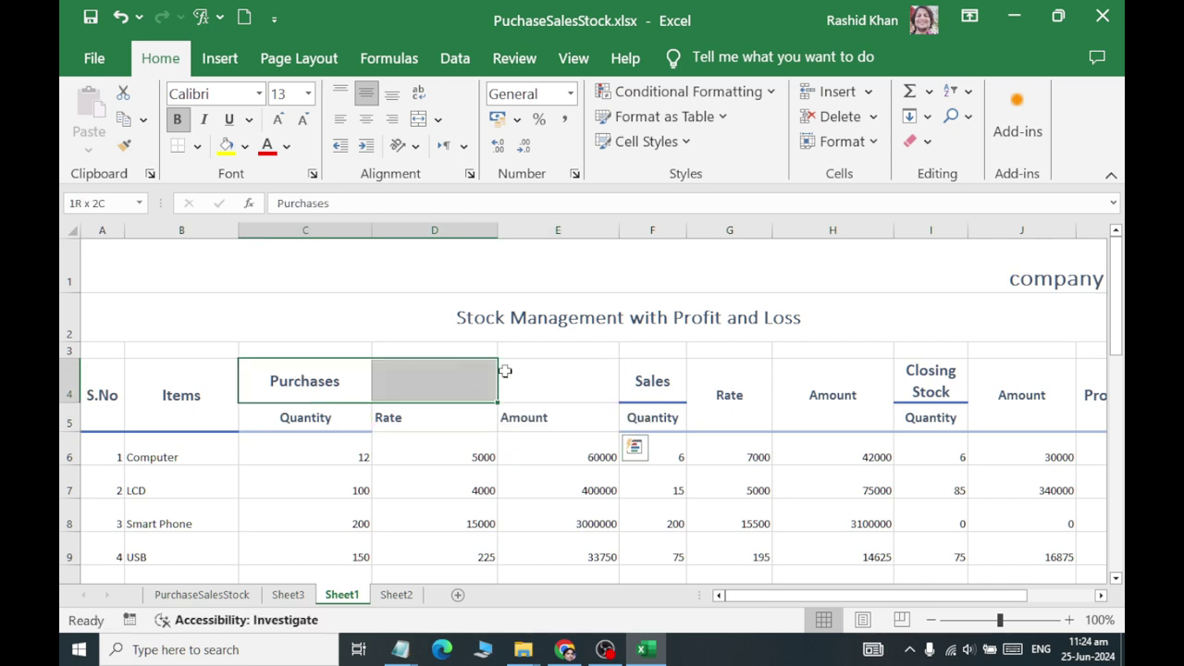
click(421, 123)
Unmerge the Sales Rate and Amount, move them into G5:H5, and merge Sales across F4:H4
click(754, 402)
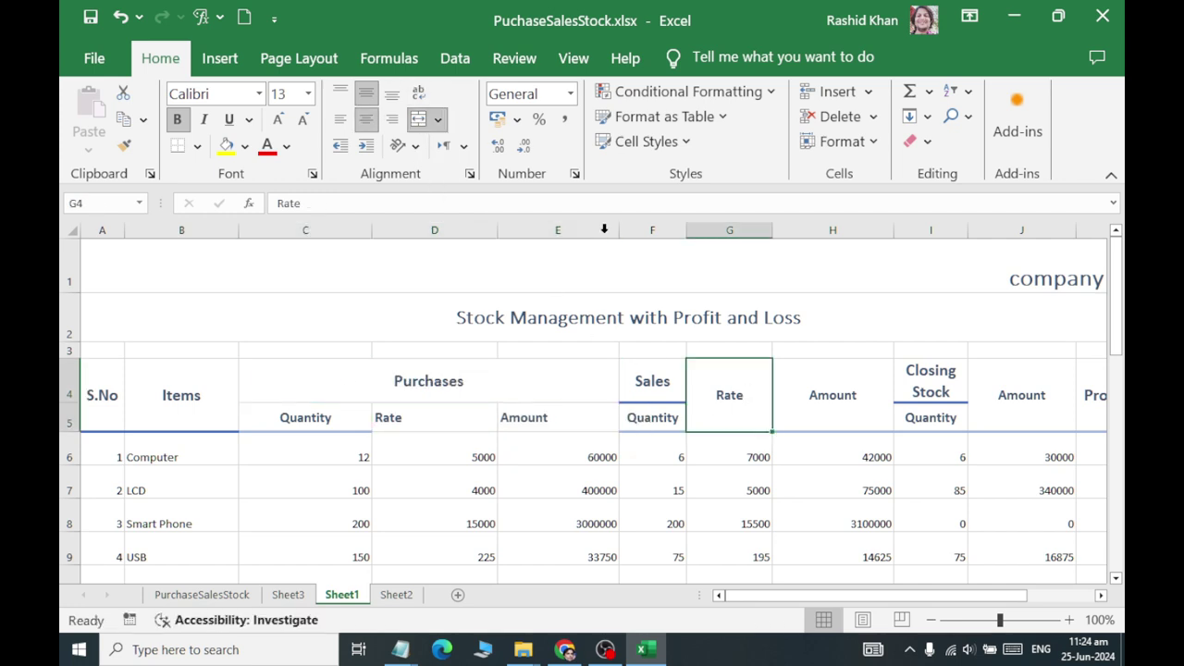
click(419, 124)
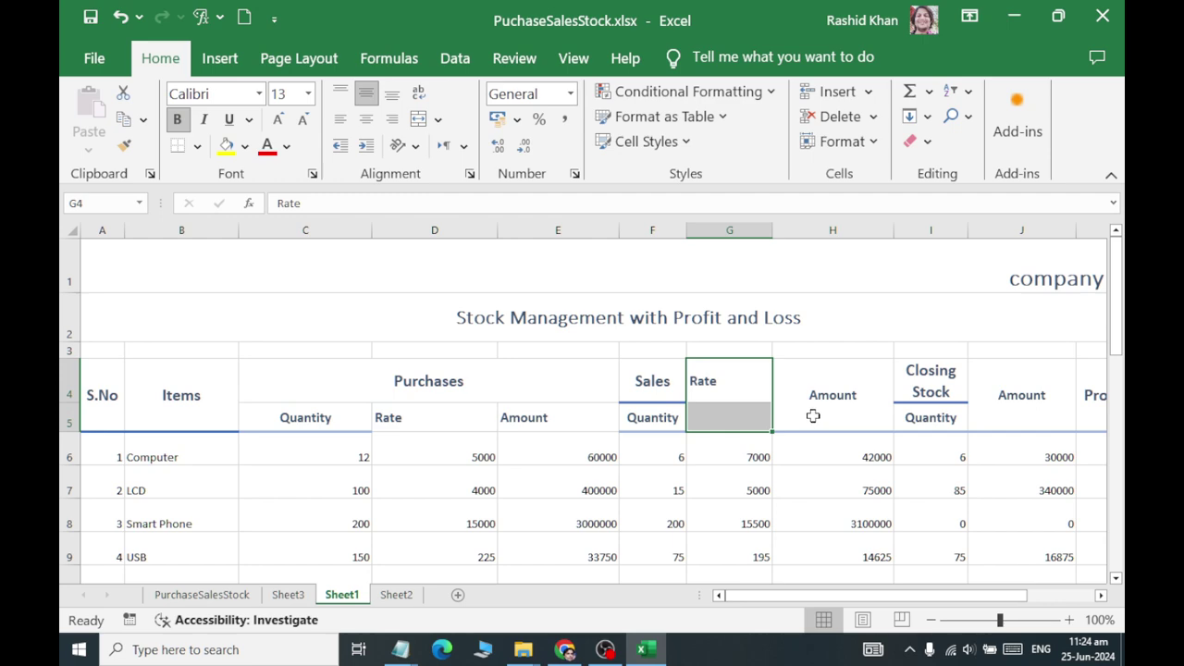
click(811, 416)
click(427, 128)
mouse_move(715, 375)
mouse_down()
mouse_move(787, 383)
mouse_move(744, 432)
mouse_up()
drag(652, 382, 819, 386)
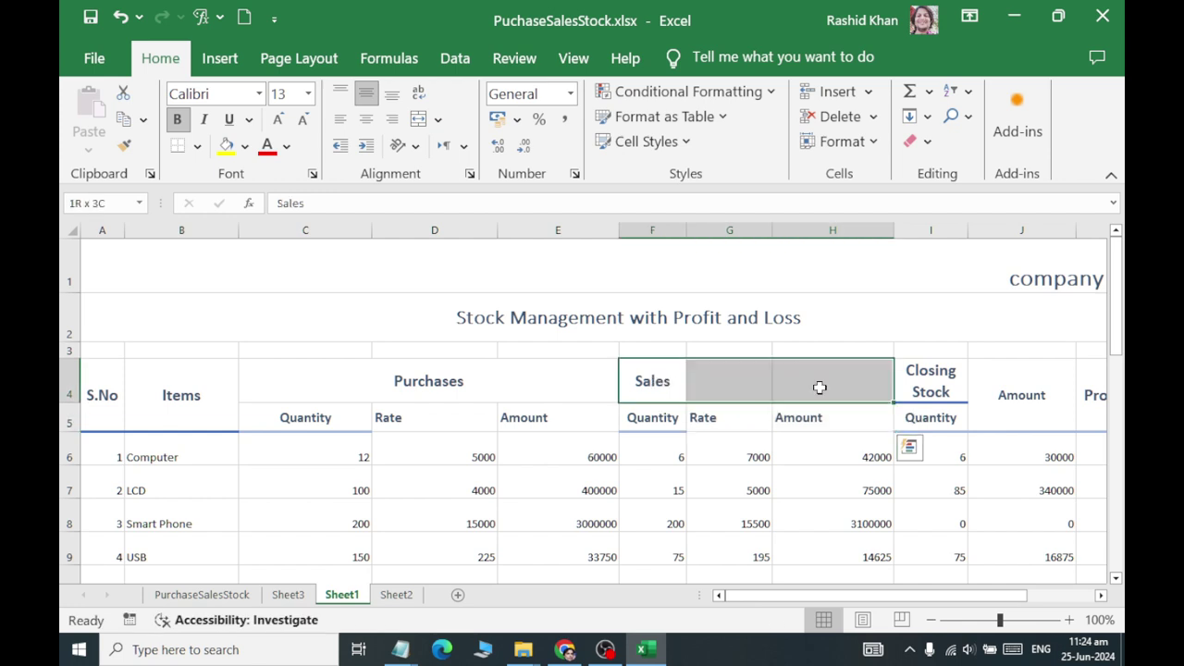
click(419, 119)
Move Closing Stock's Amount and Profit / Loss into row 5 and merge Closing Stock across I4:K4
drag(833, 490, 902, 490)
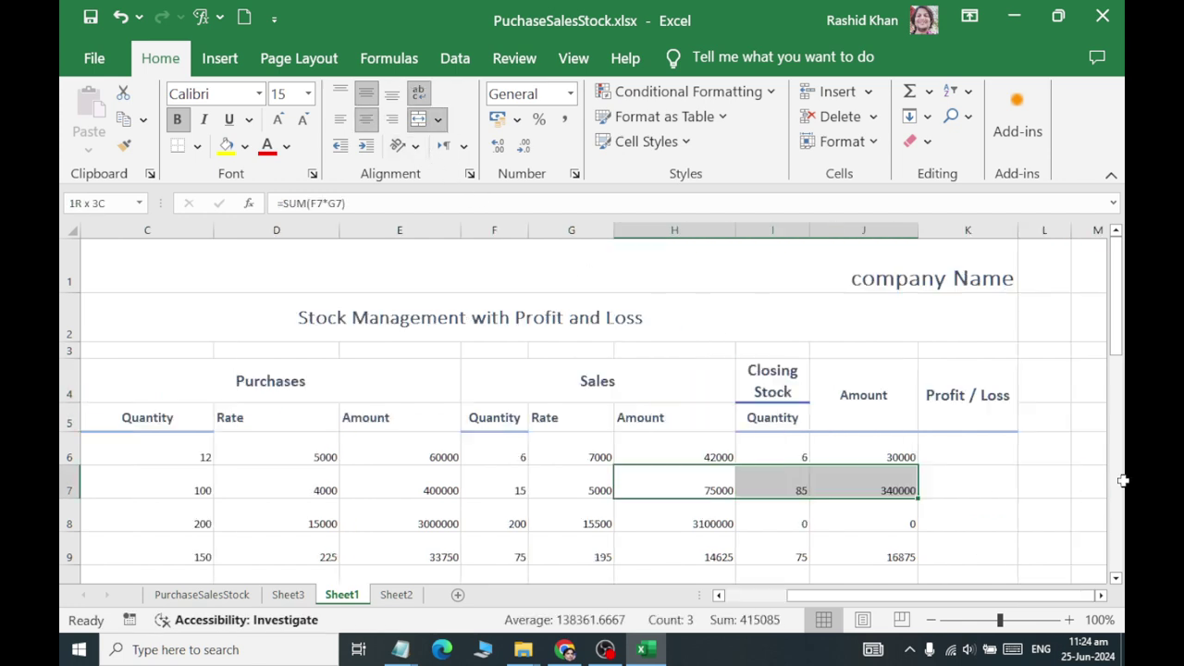
click(841, 414)
click(419, 119)
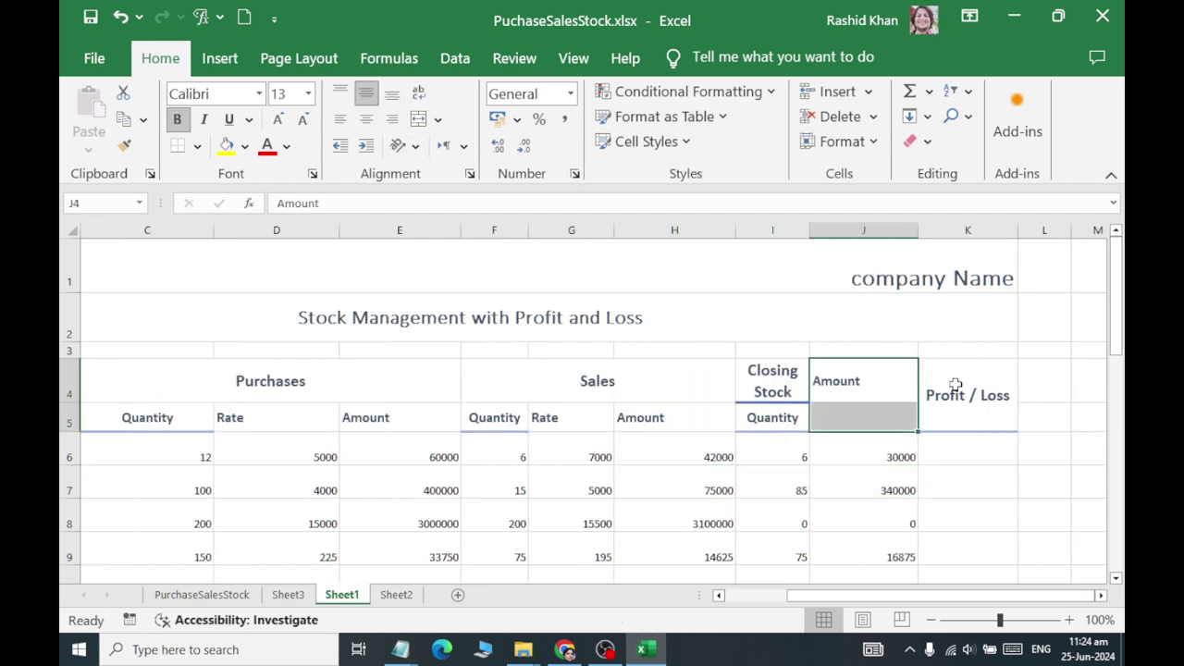
click(956, 385)
click(419, 119)
mouse_move(843, 382)
mouse_down()
mouse_move(939, 393)
mouse_move(939, 434)
mouse_up()
drag(769, 389, 938, 388)
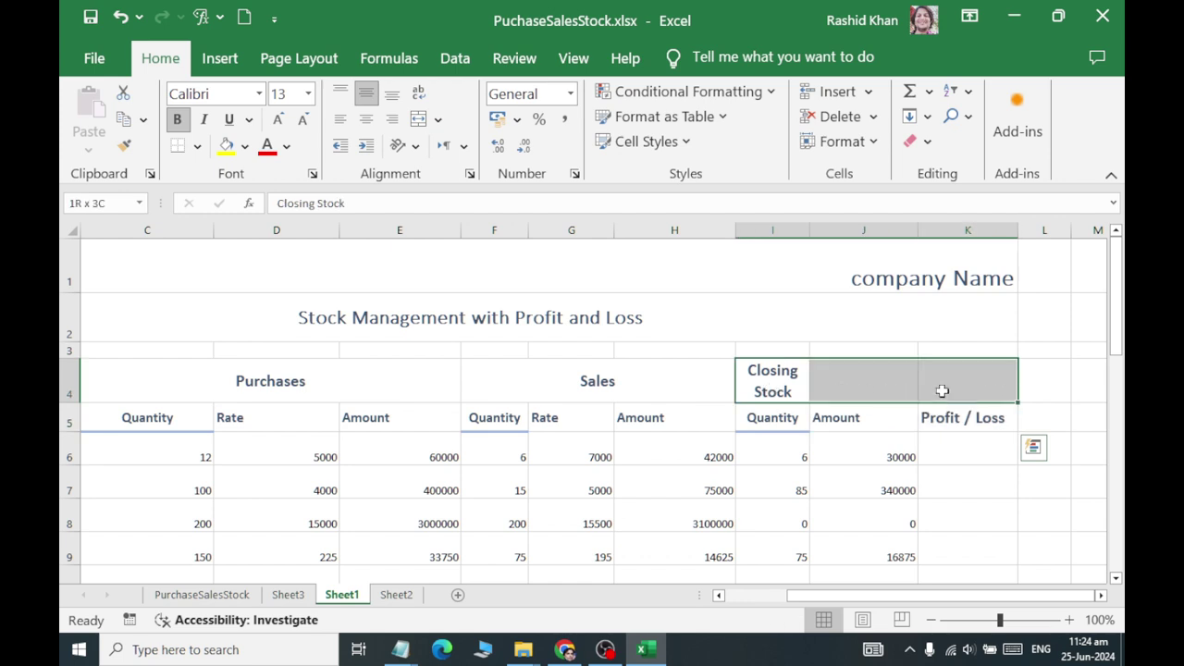
click(419, 119)
click(756, 486)
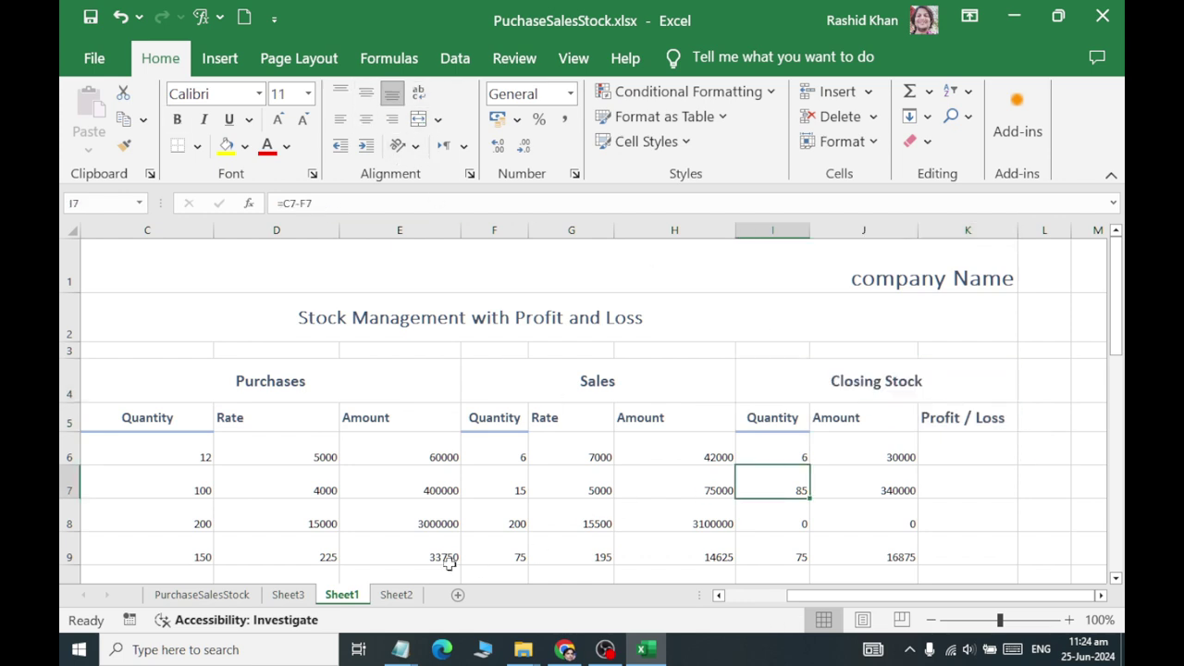
drag(503, 553, 70, 479)
Widen the Items column B
click(123, 394)
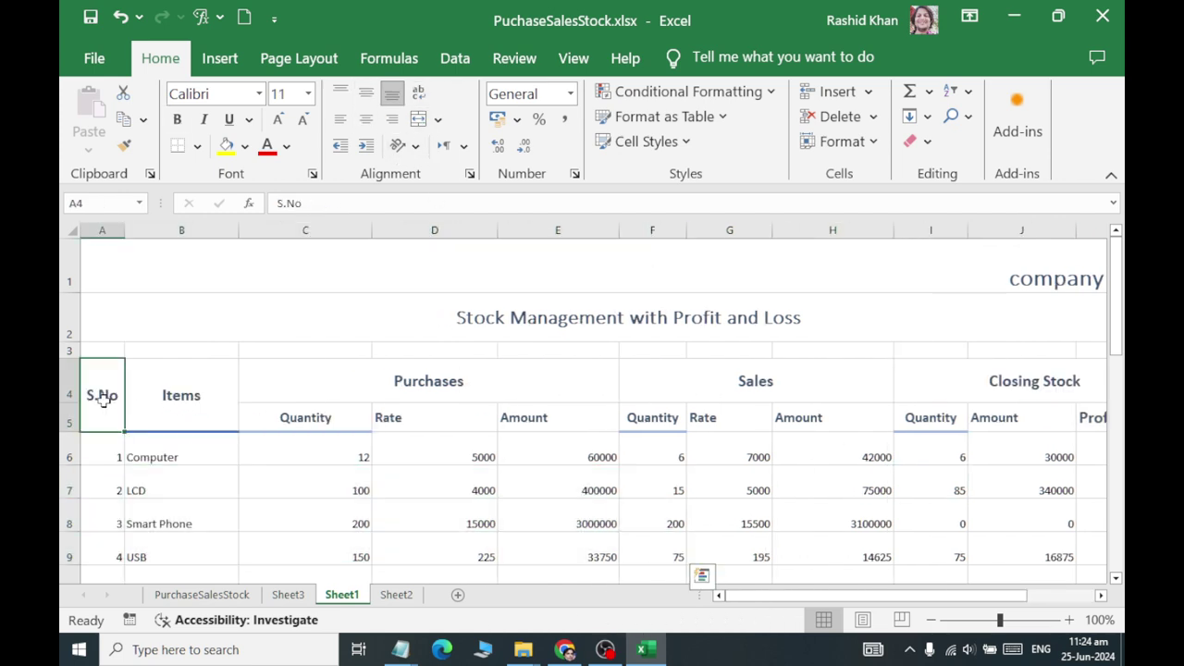
click(213, 374)
drag(240, 229, 279, 278)
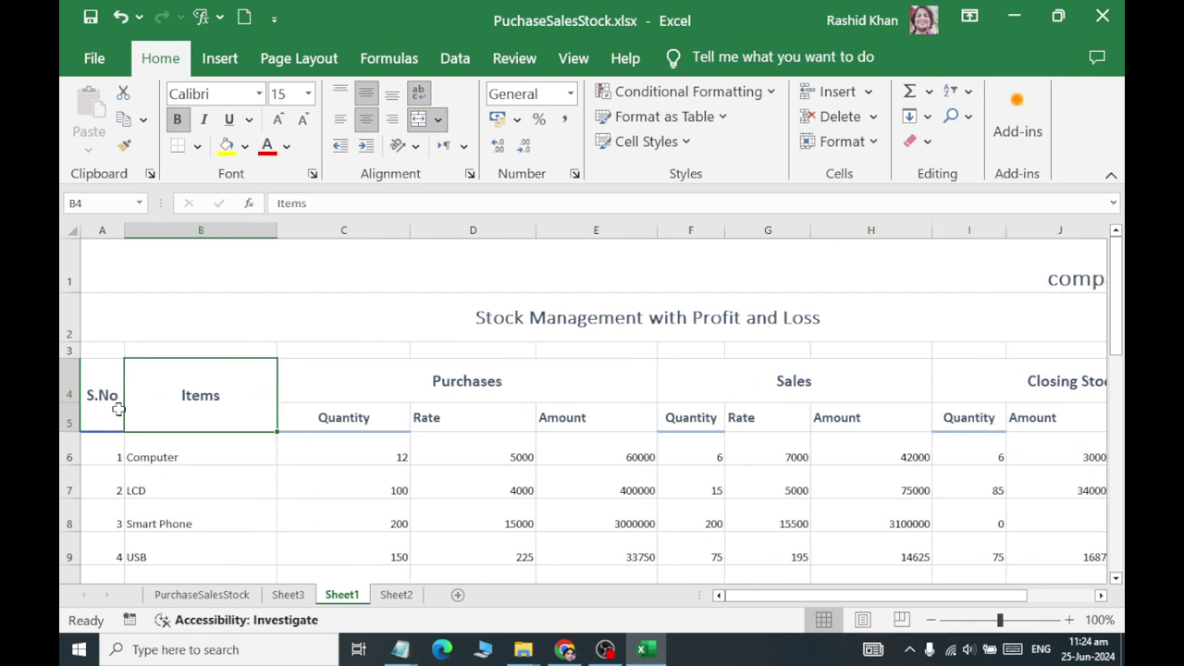
Give header block A4:K5 all borders plus a thick outside outline, and centre its labels
drag(118, 409, 828, 366)
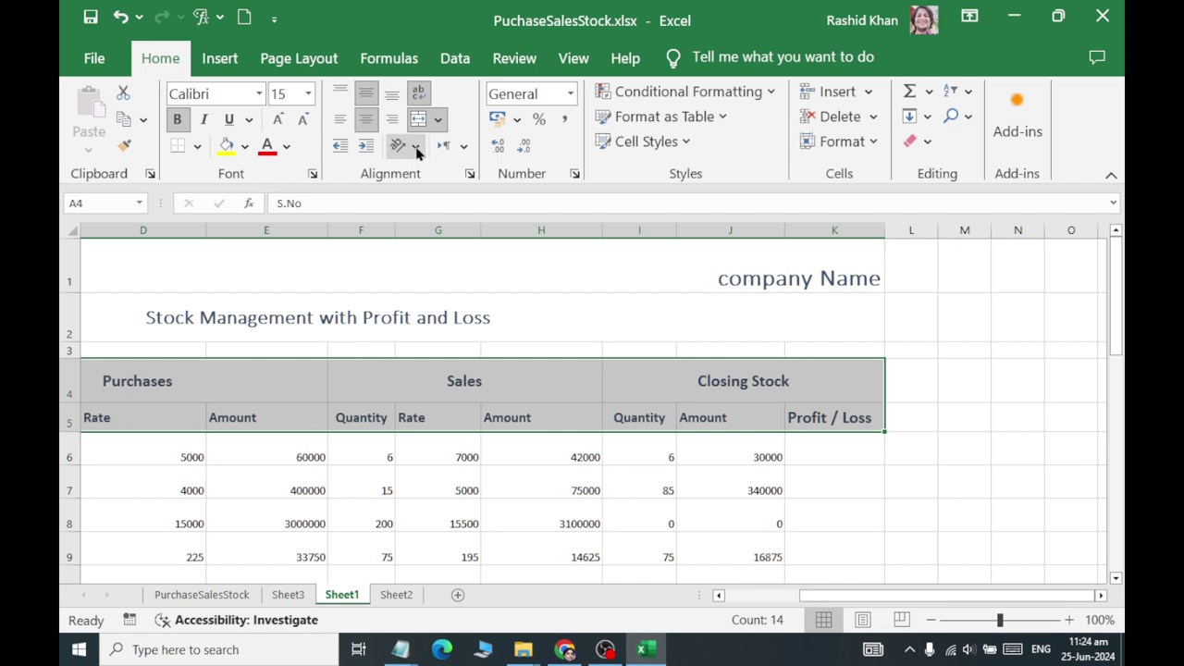
click(197, 145)
click(227, 343)
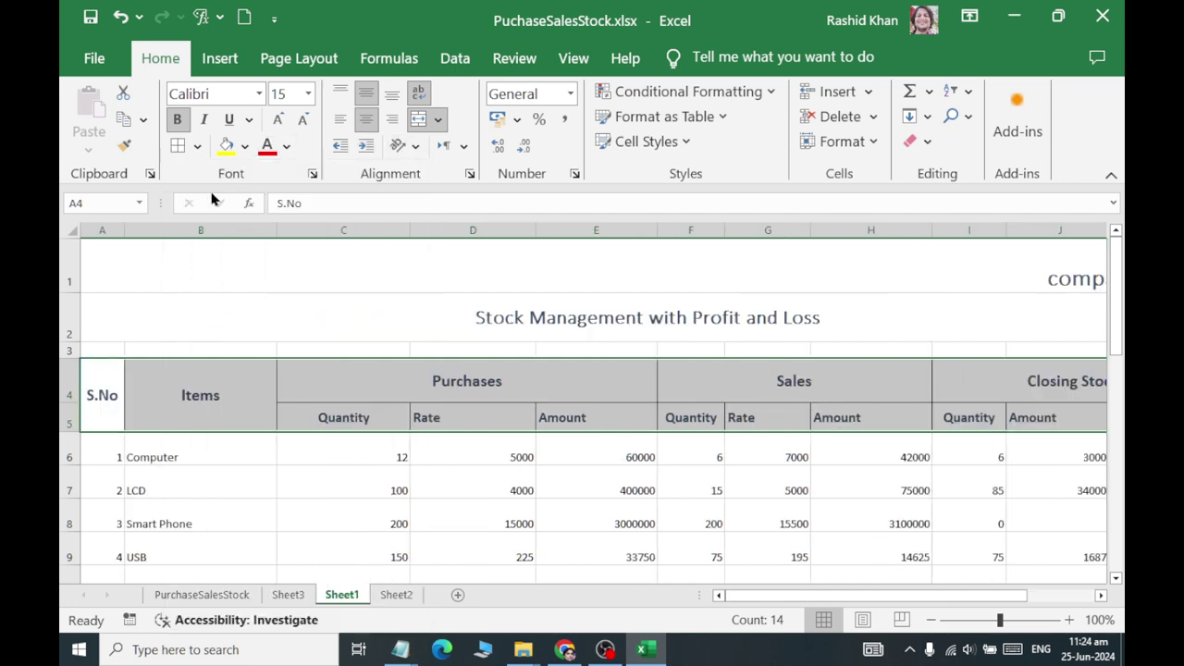
click(197, 145)
click(199, 400)
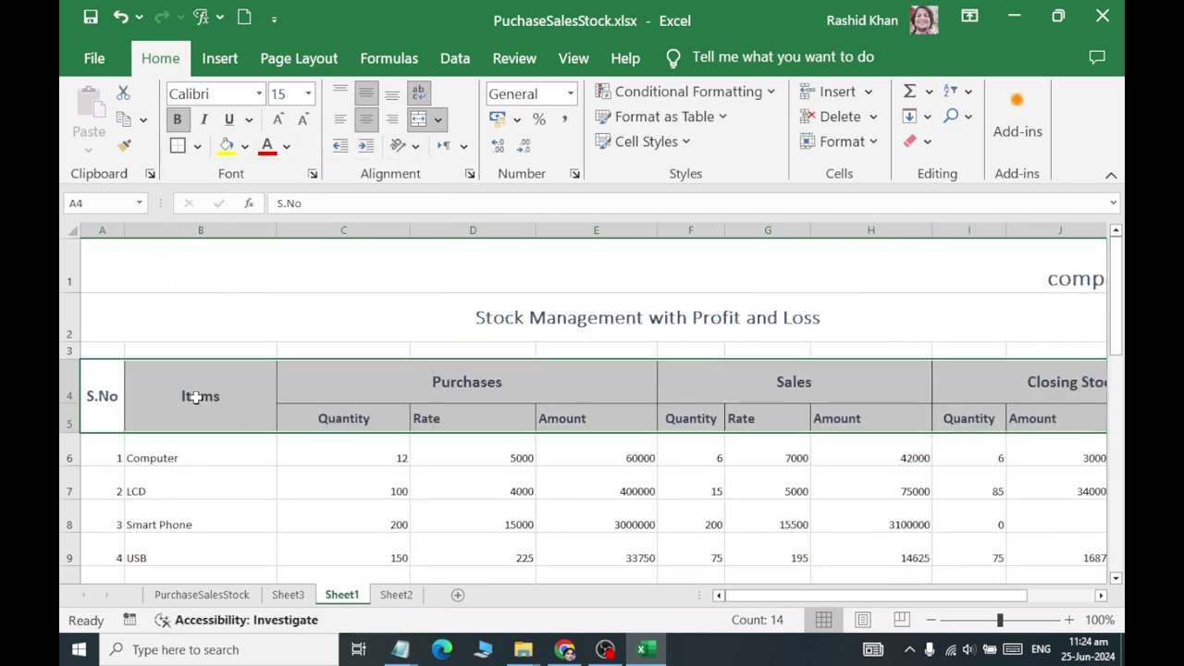
click(367, 120)
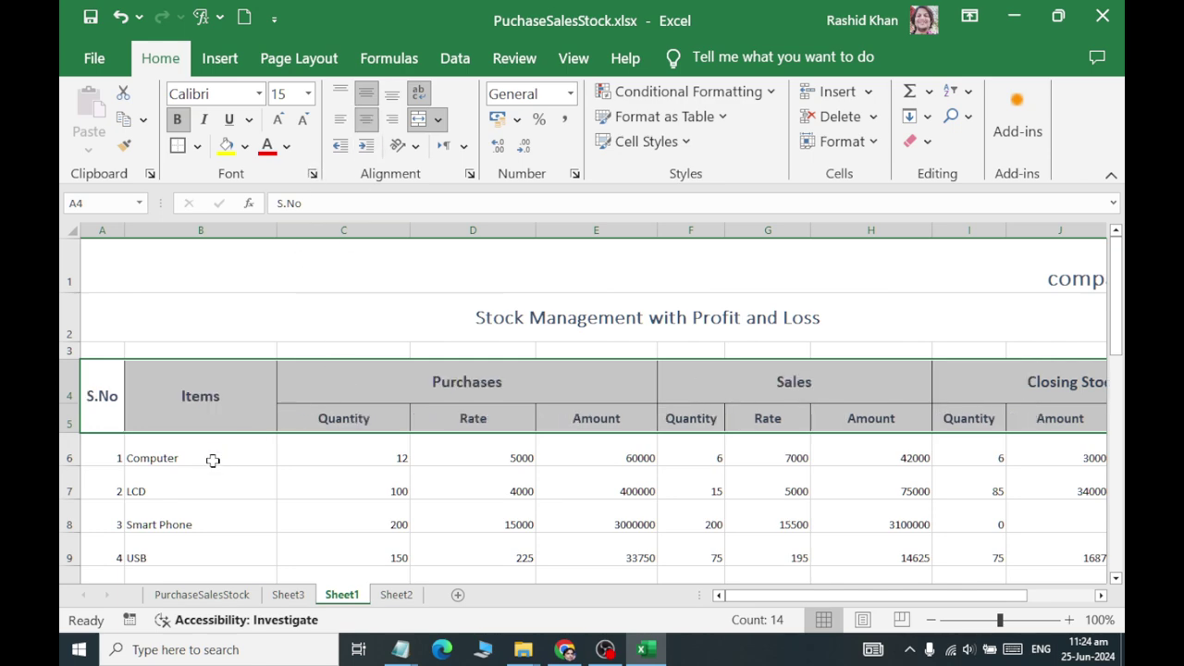
Fill the Purchases header C4 green and its labels C5:E5 a lighter green
click(431, 386)
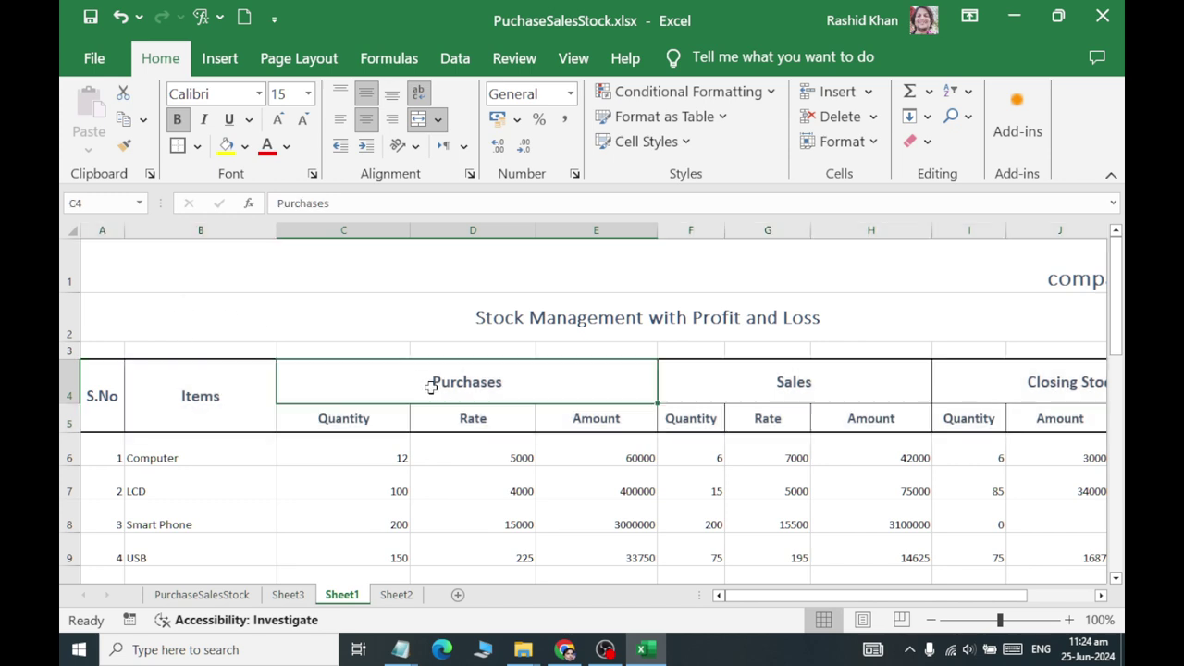
click(245, 148)
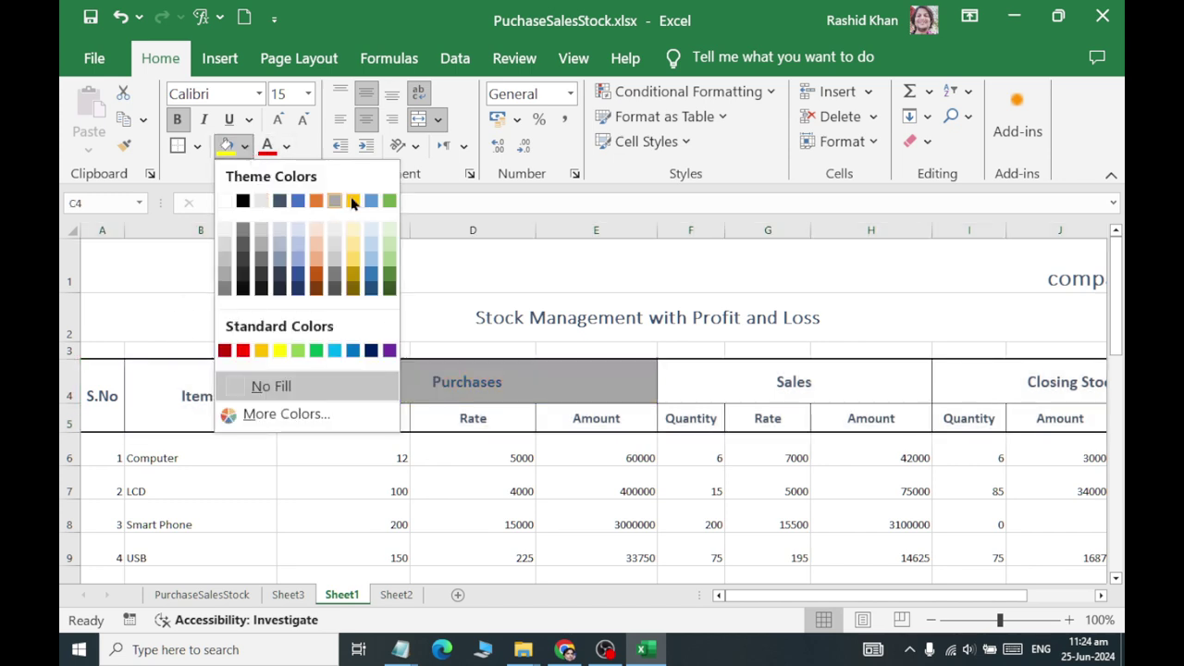
click(390, 200)
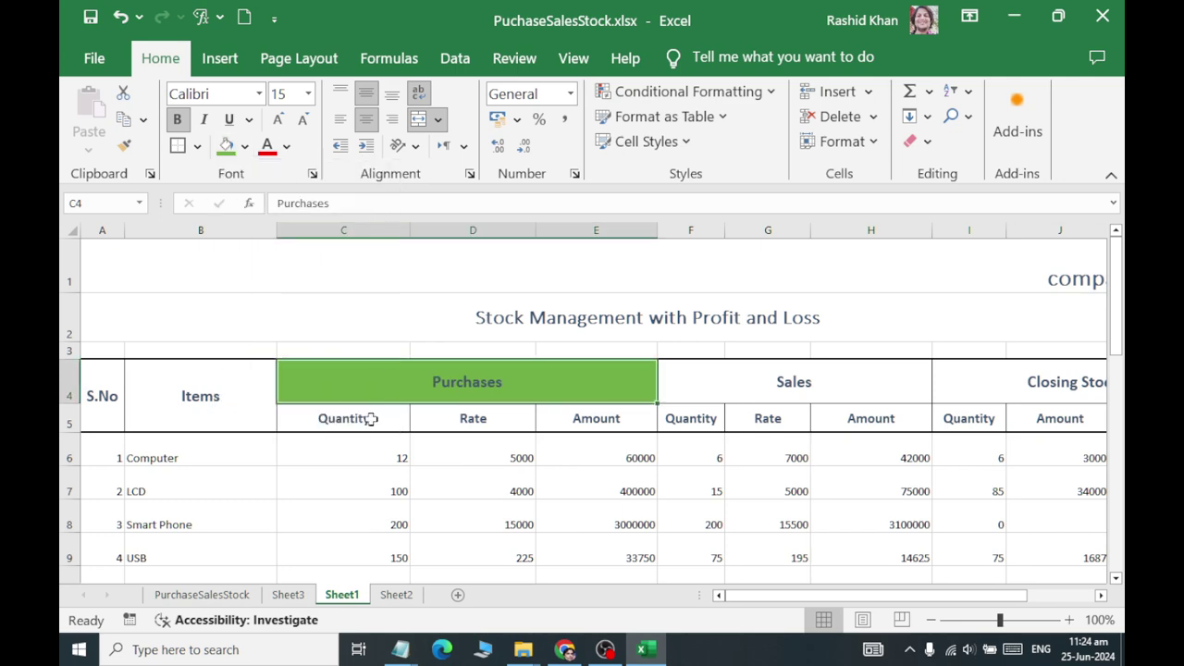
mouse_move(370, 418)
mouse_down()
mouse_move(521, 416)
mouse_move(379, 418)
mouse_up()
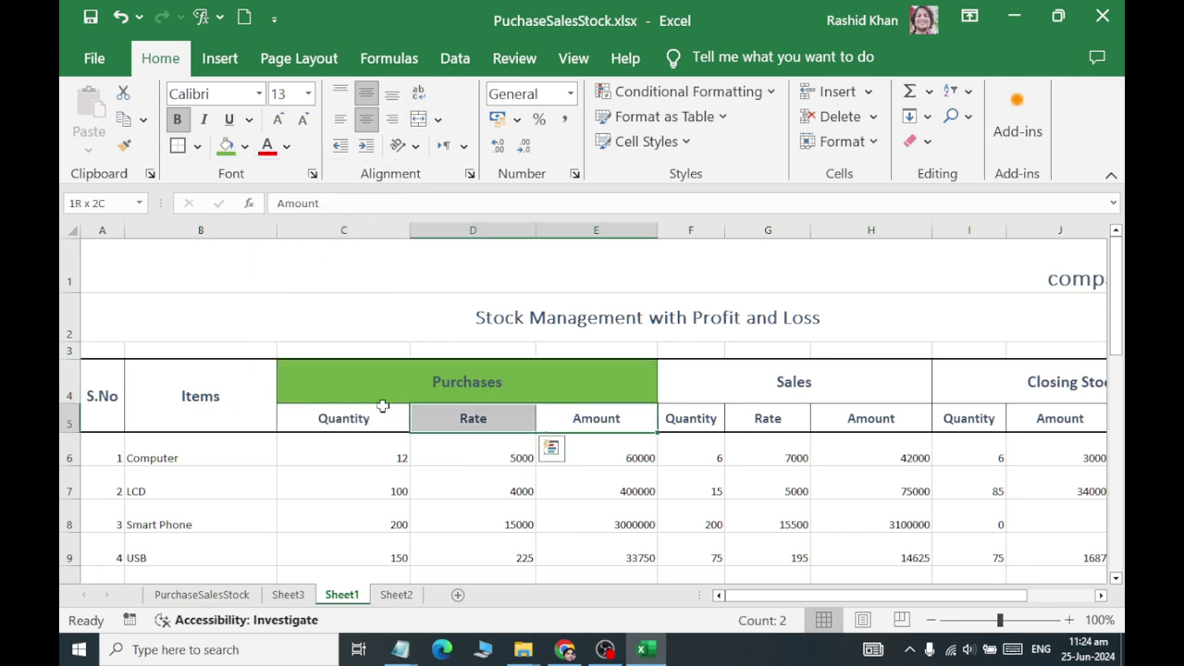
click(245, 146)
click(390, 229)
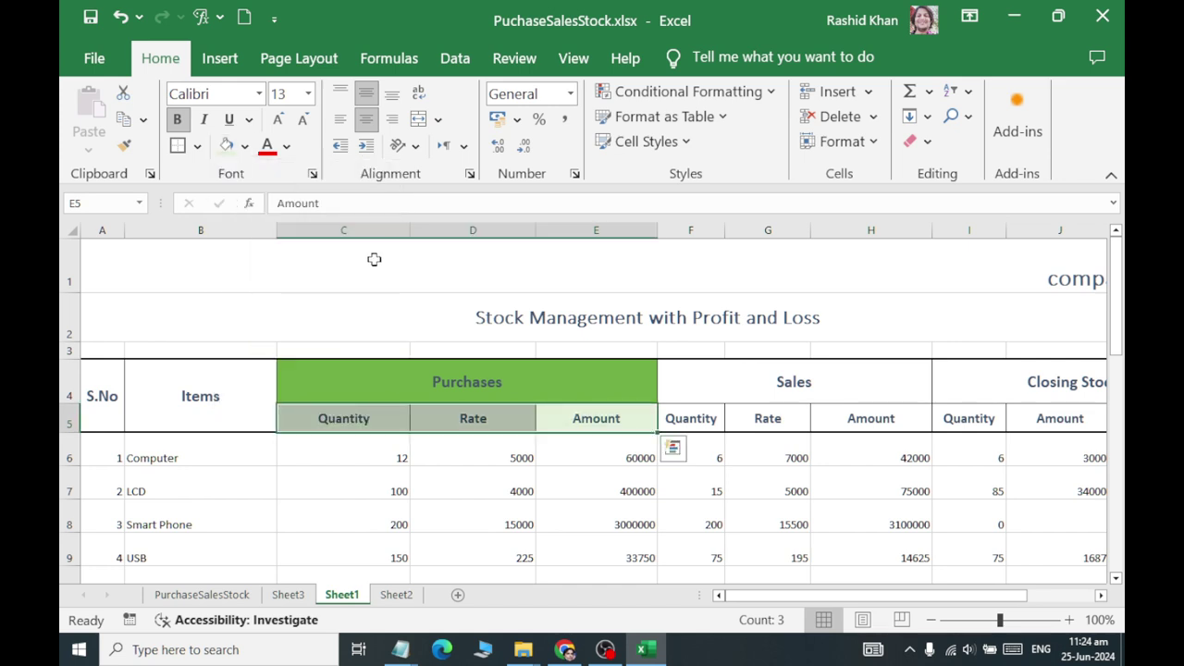
click(246, 146)
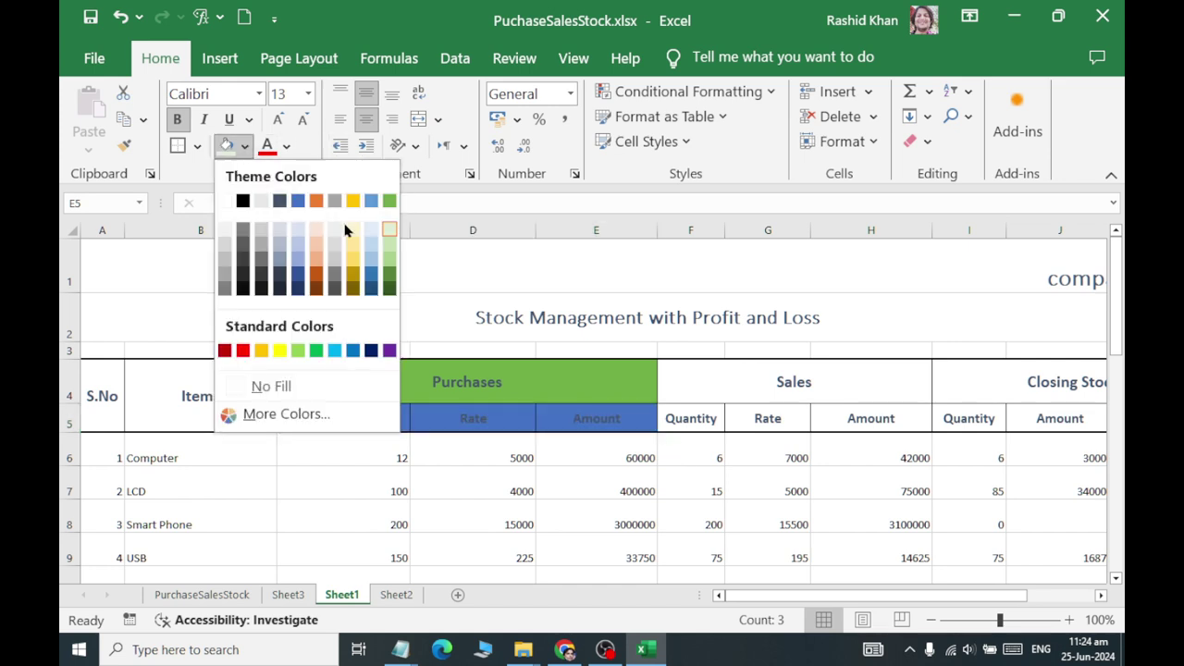
click(386, 258)
Make the text of the Purchases block C4:E5 white
click(373, 475)
drag(435, 382, 457, 418)
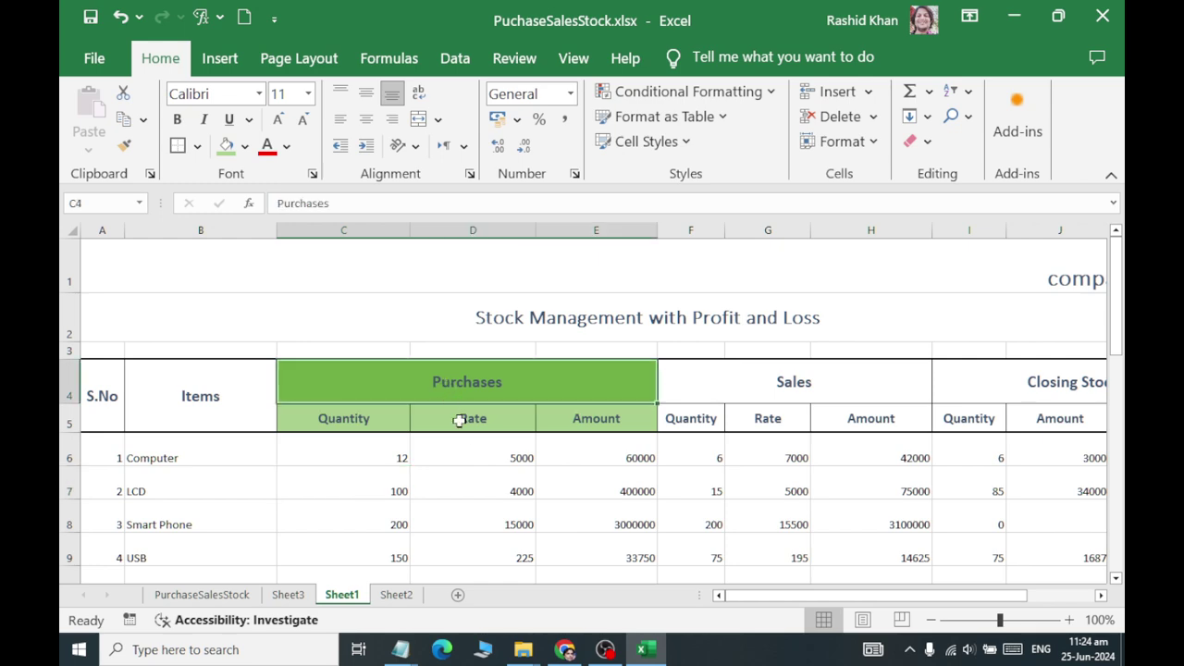
click(287, 146)
click(269, 232)
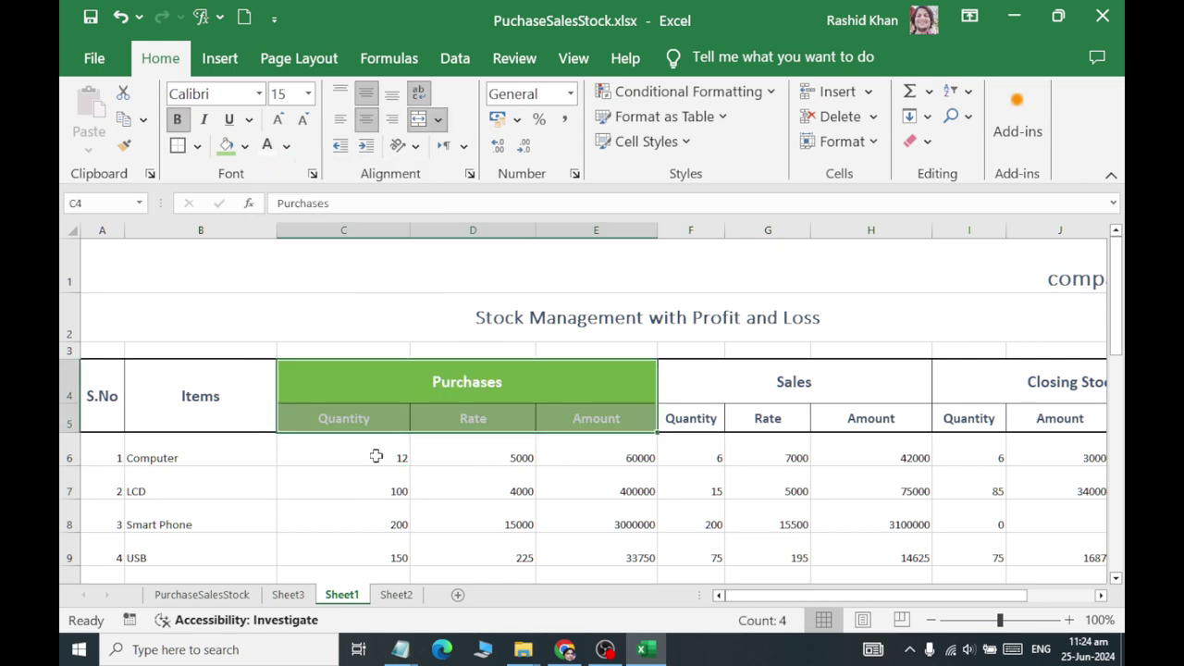
click(481, 525)
click(664, 361)
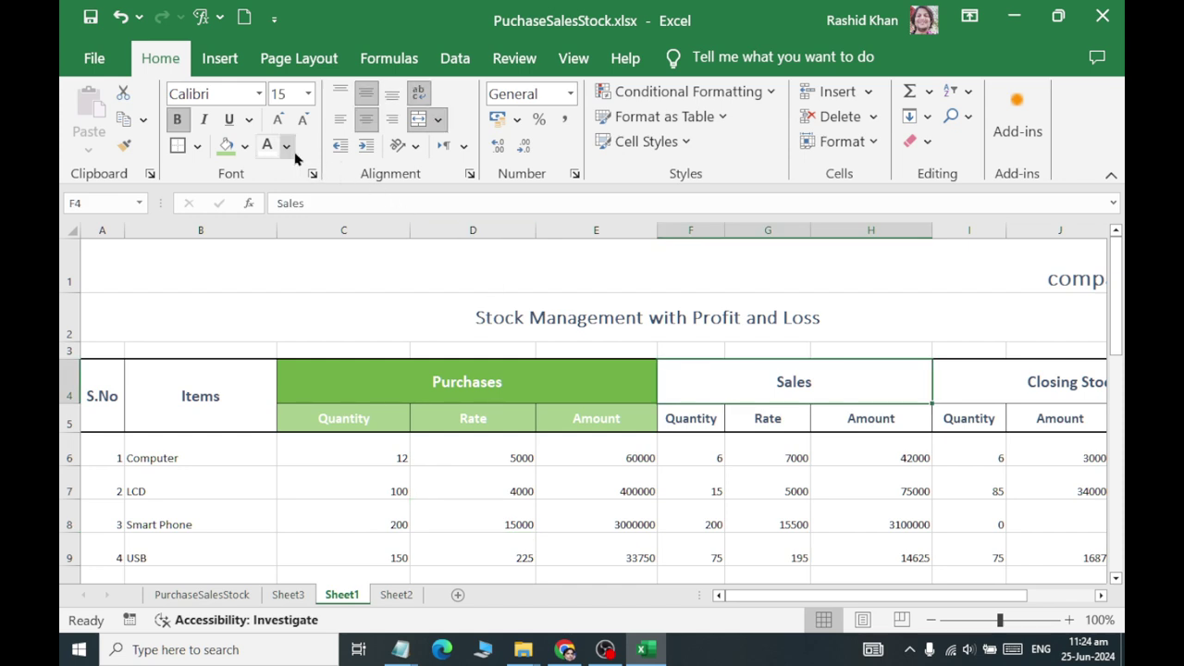
Fill the Sales header F4 dark blue and F5:H5 blue-grey, with white text
click(245, 146)
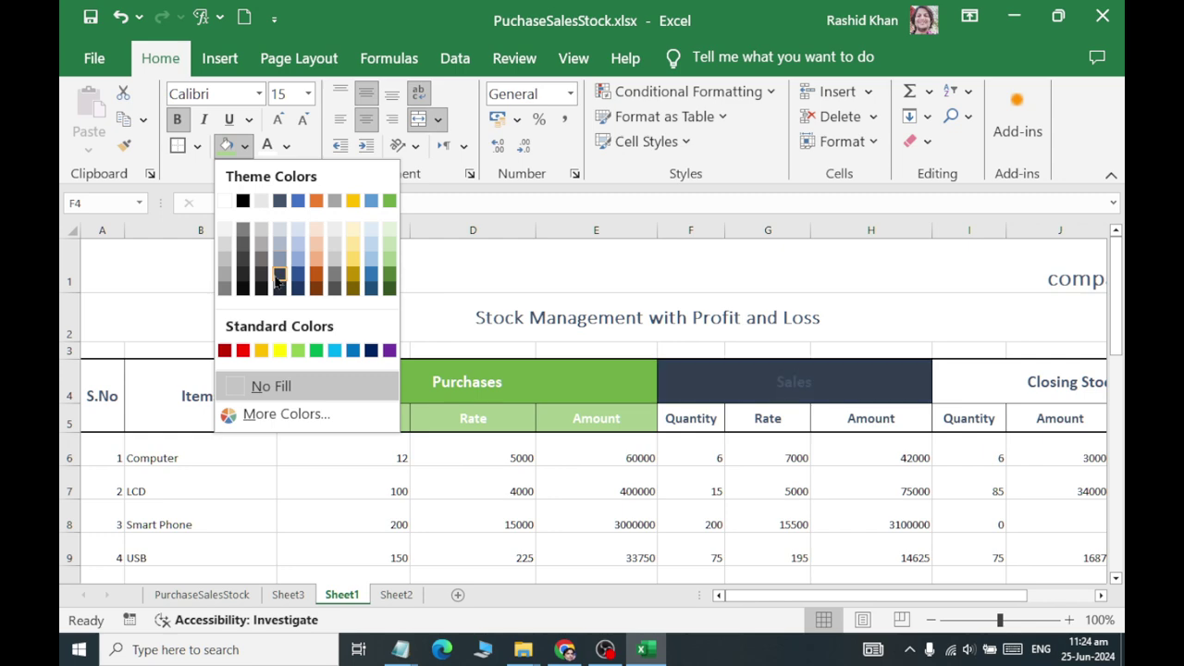
click(277, 279)
drag(701, 425, 864, 423)
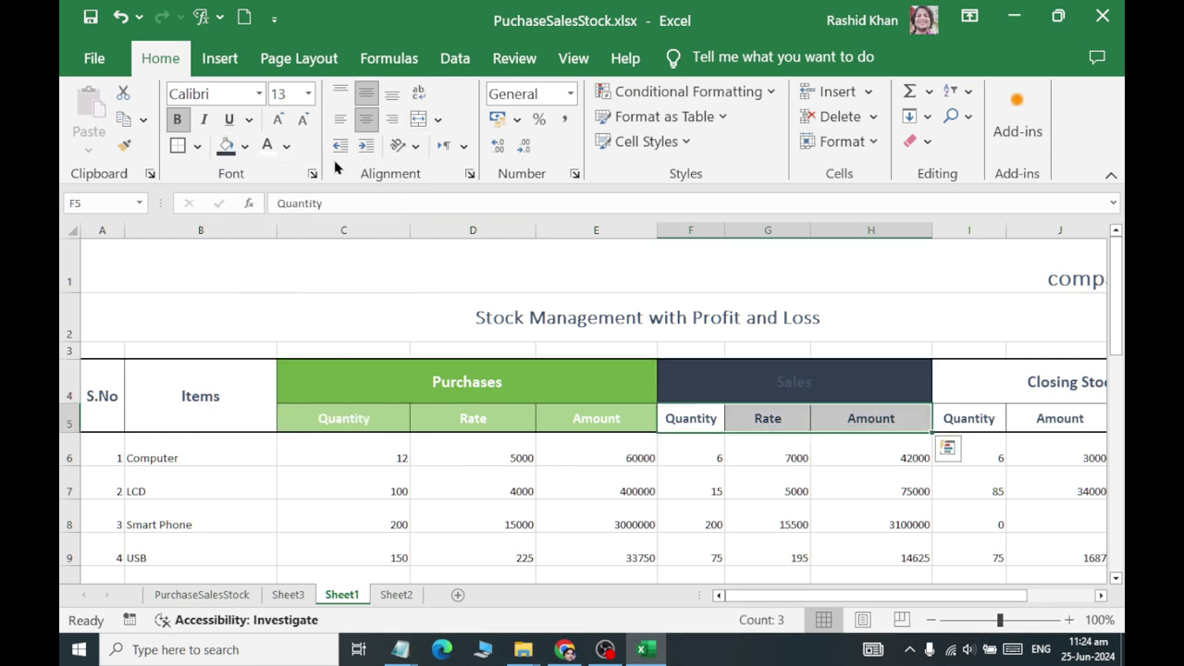
click(245, 146)
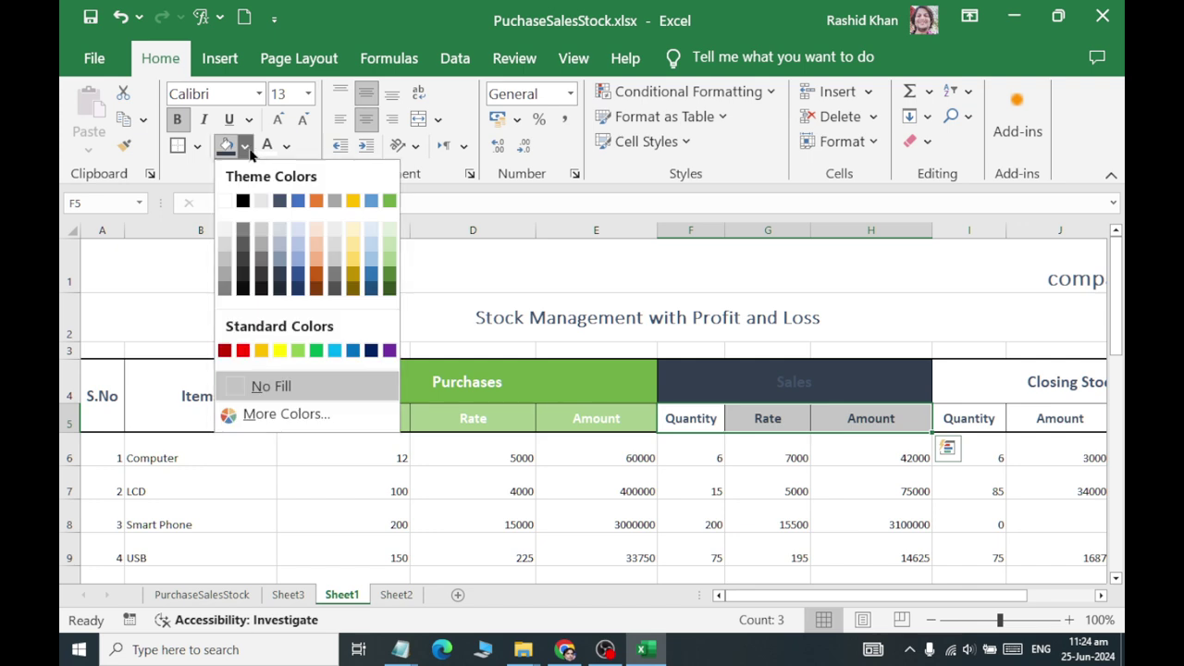
click(282, 273)
drag(719, 365, 730, 416)
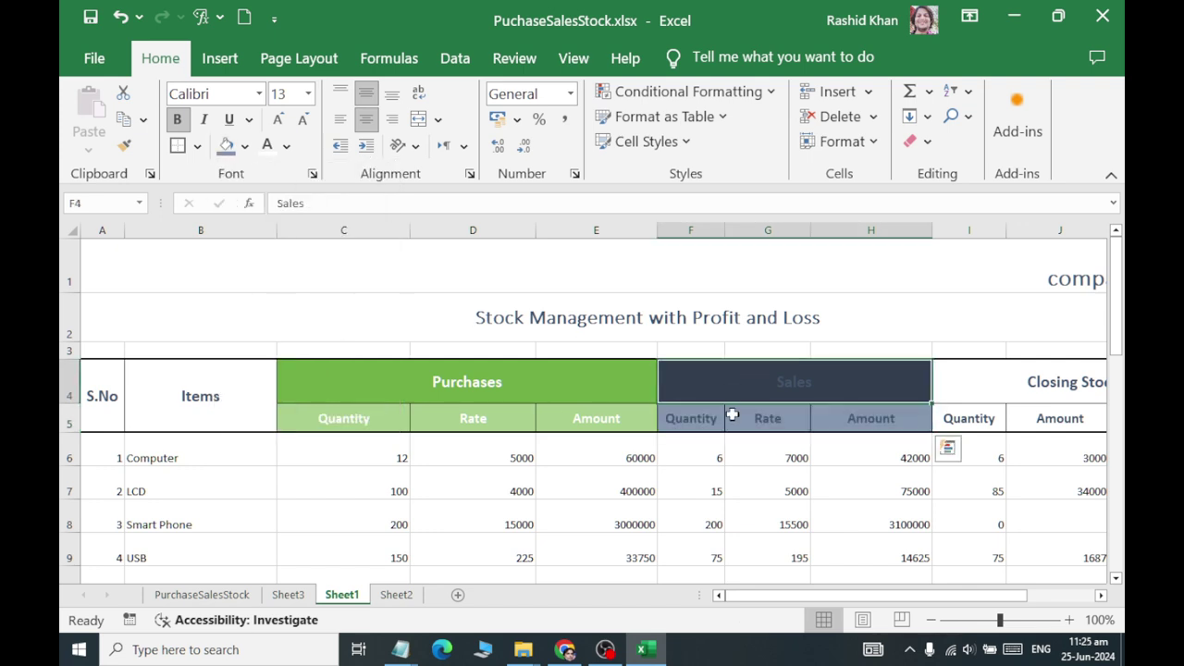
click(269, 146)
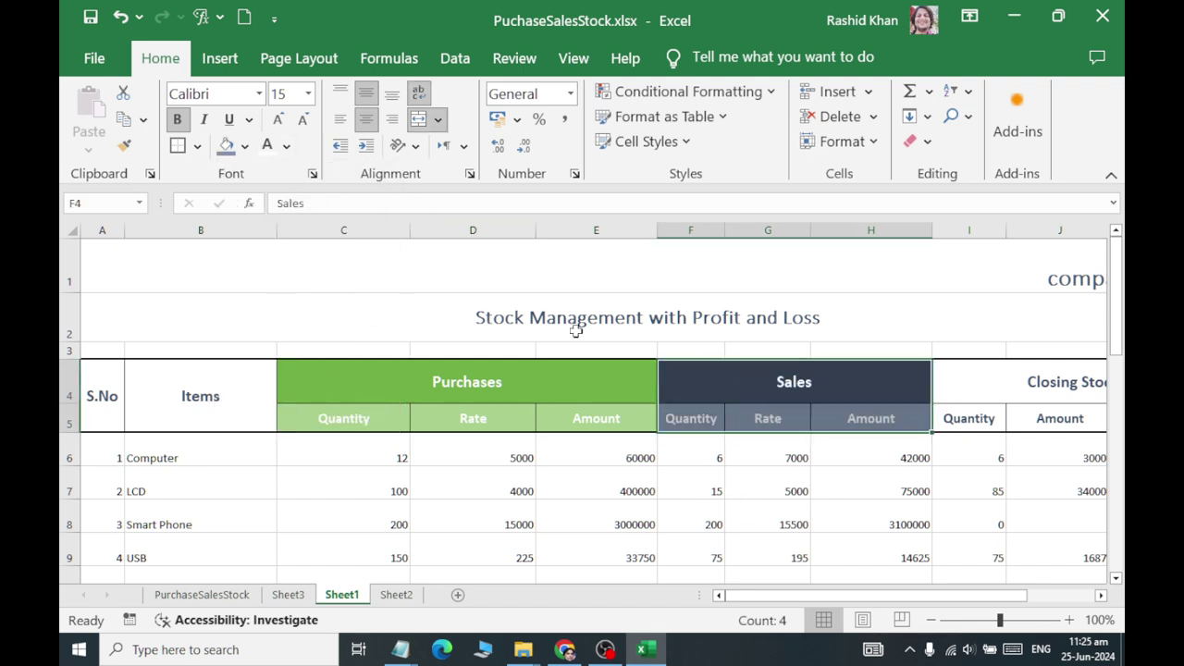
Fill the Closing Stock header I4 orange and I5:K5 light orange, with white text
drag(871, 491, 901, 525)
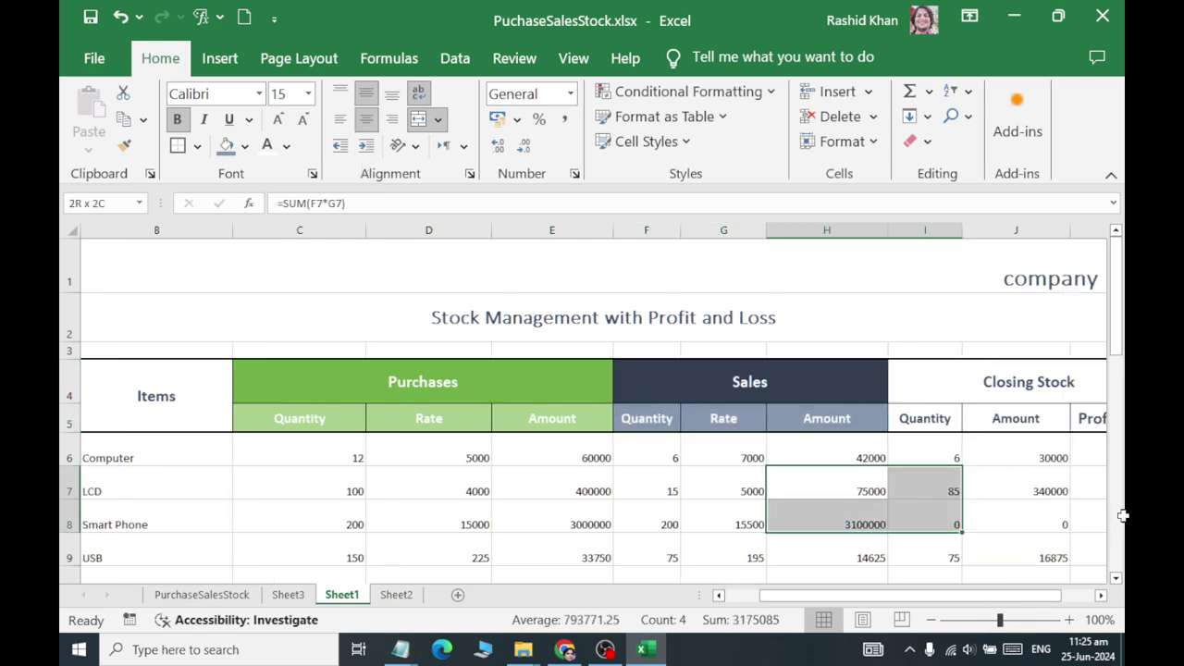
click(879, 387)
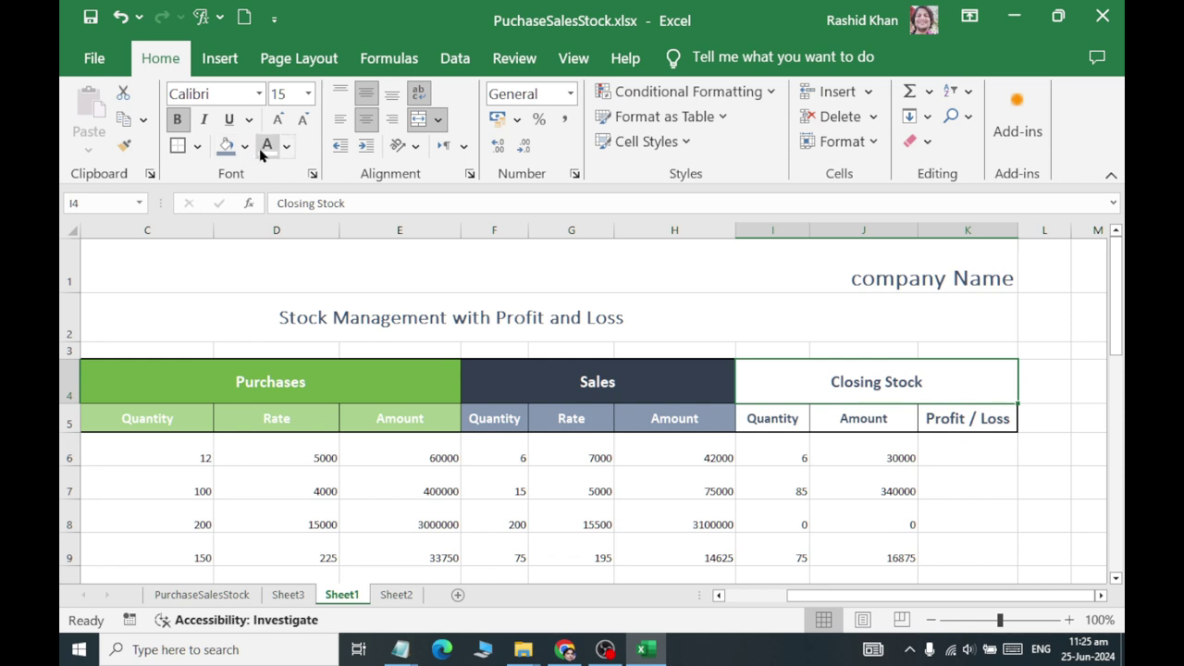
click(244, 148)
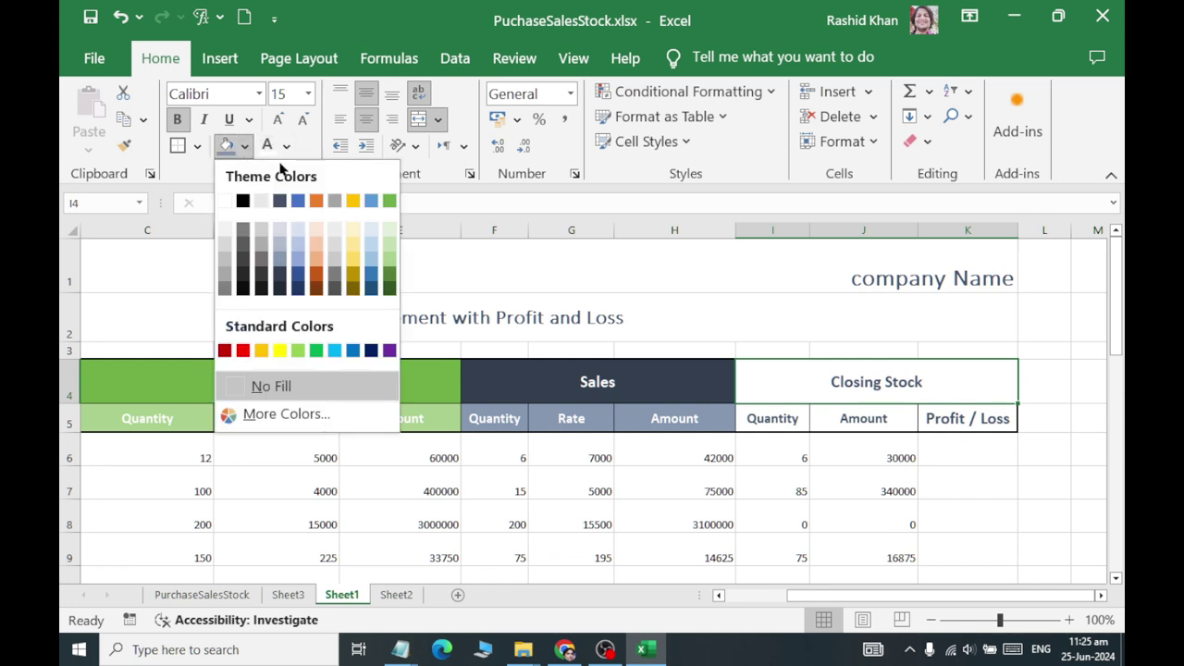
click(315, 203)
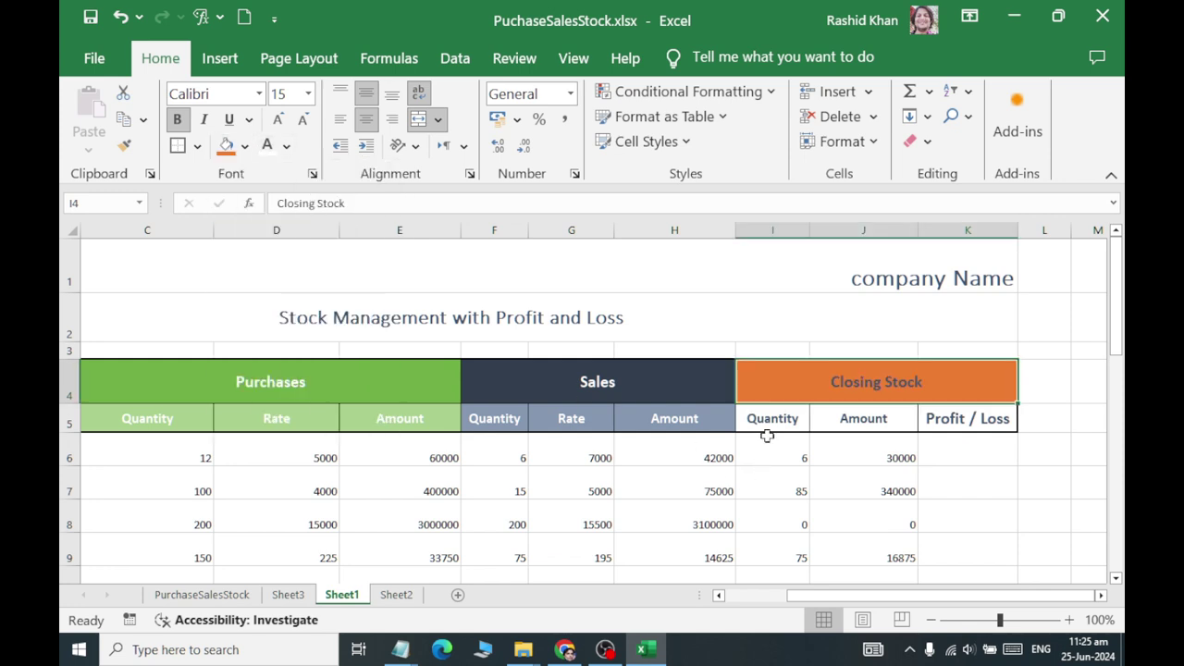
drag(767, 426, 1017, 422)
click(245, 146)
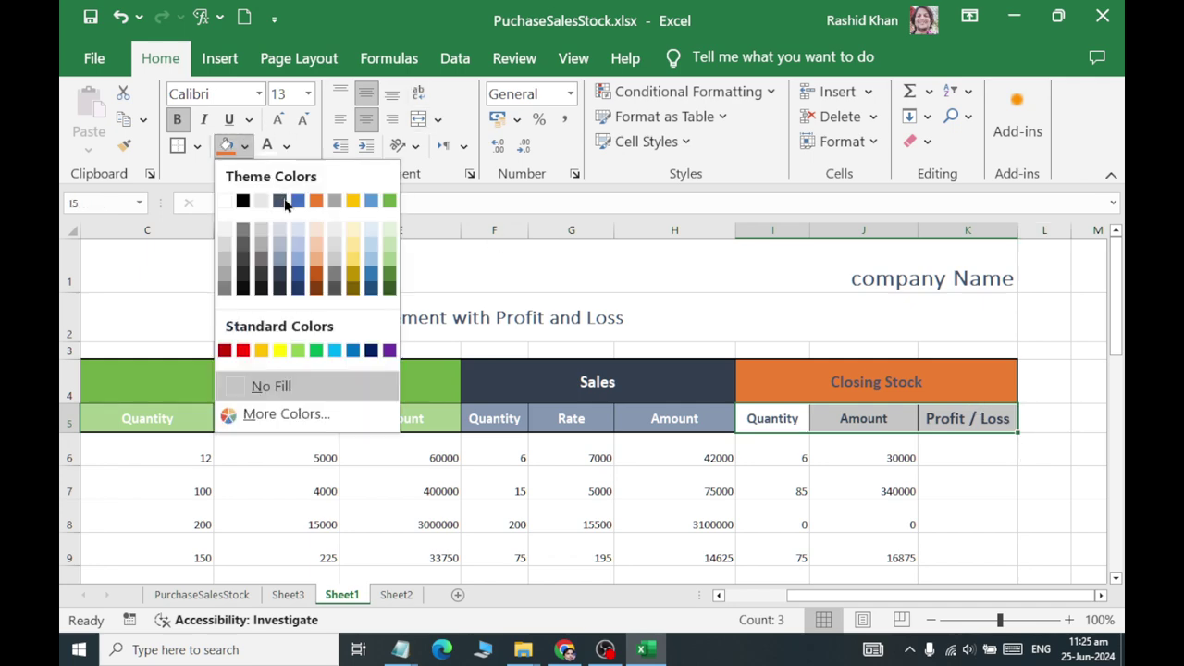
click(316, 268)
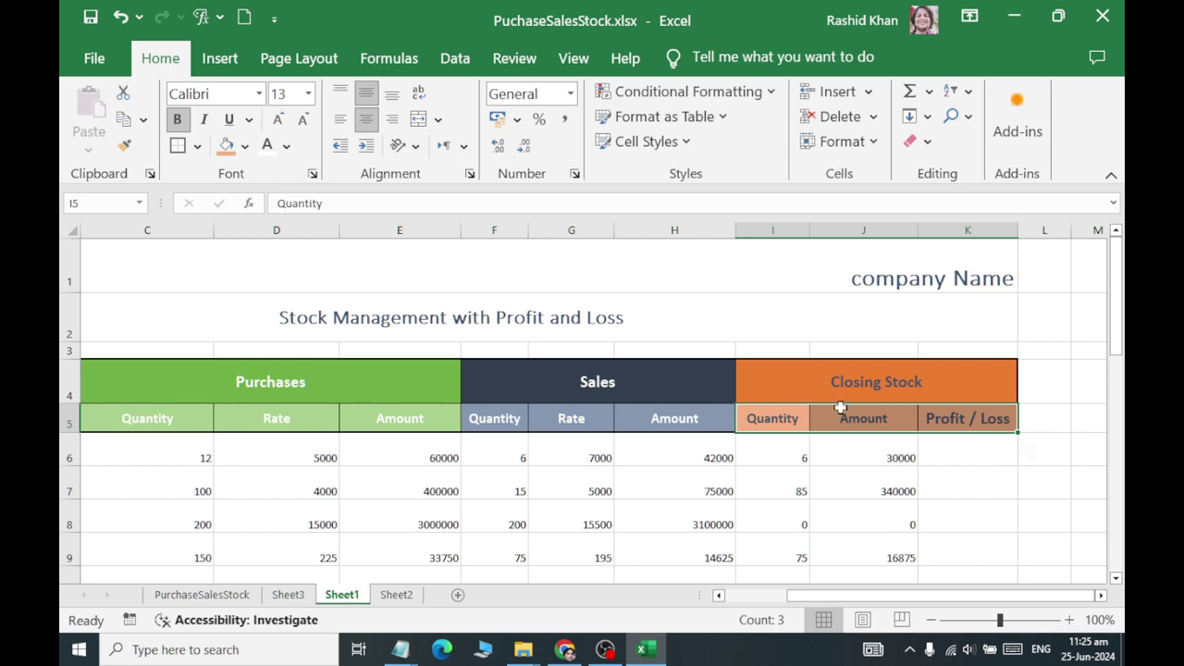
drag(876, 382, 859, 416)
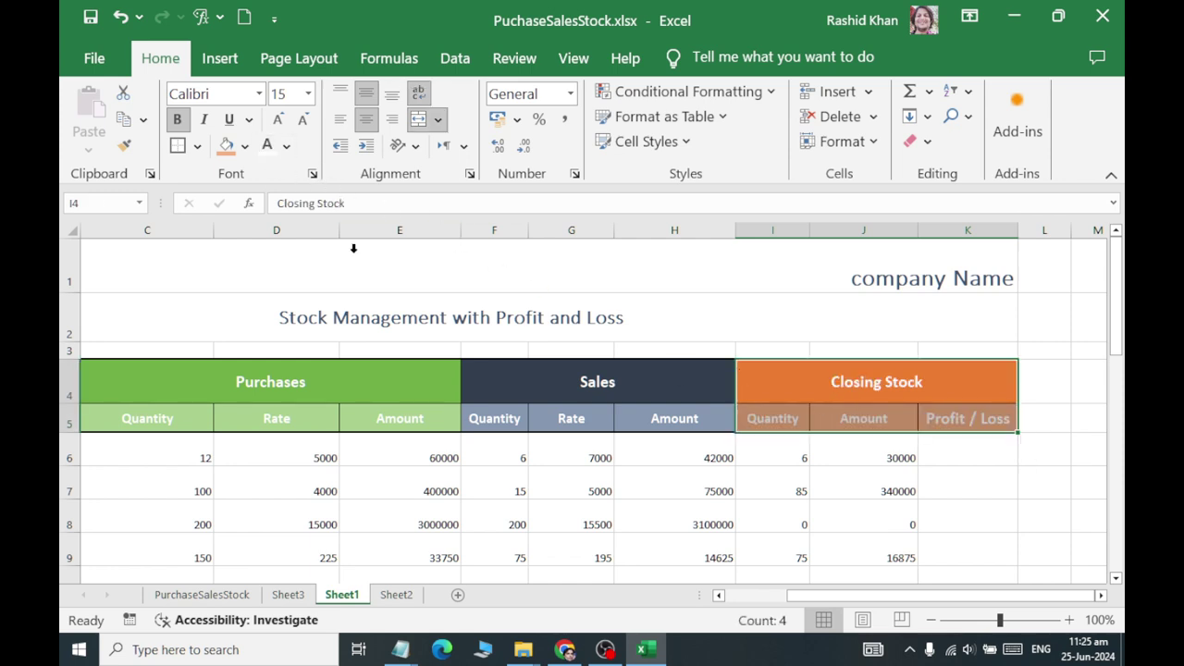
click(648, 486)
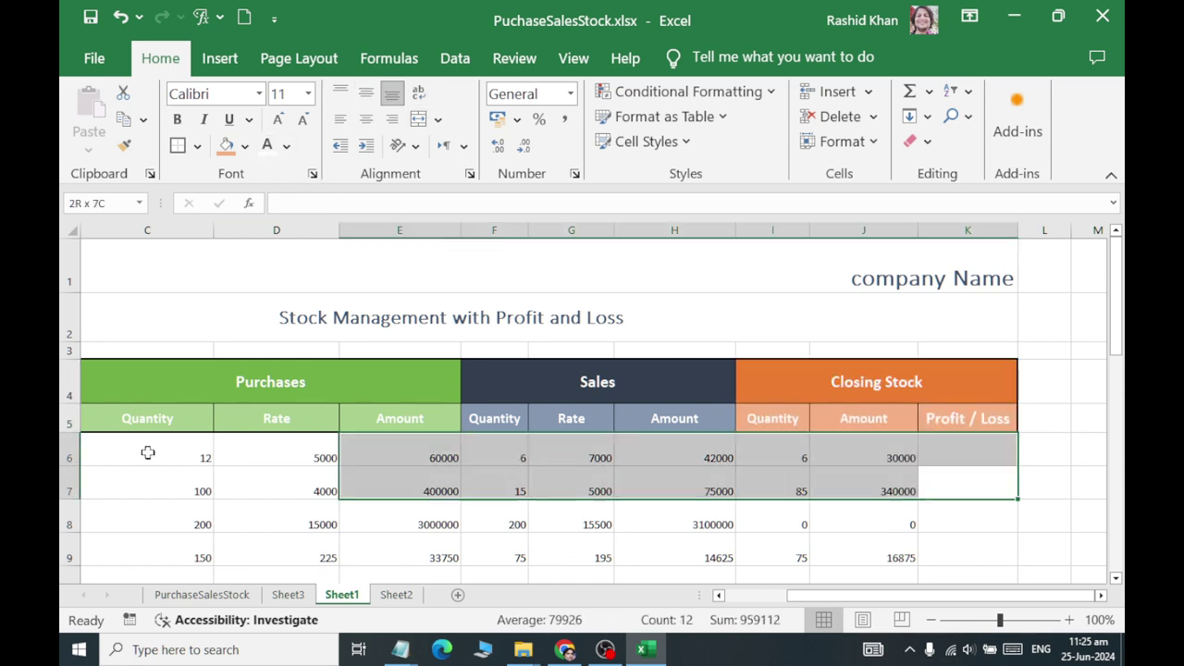
Set the data rows down to row 23 to size 14, centred horizontally and vertically
mouse_move(910, 501)
mouse_down()
mouse_move(92, 453)
mouse_move(1008, 660)
mouse_move(968, 590)
mouse_up()
click(283, 495)
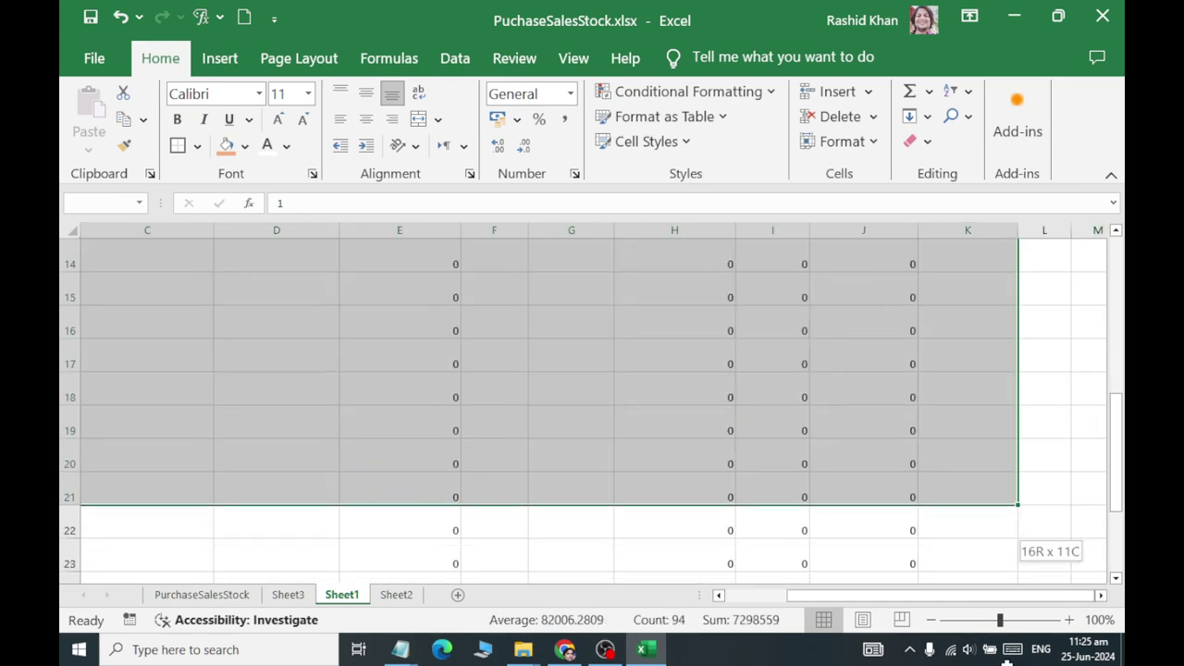
drag(960, 524, 959, 524)
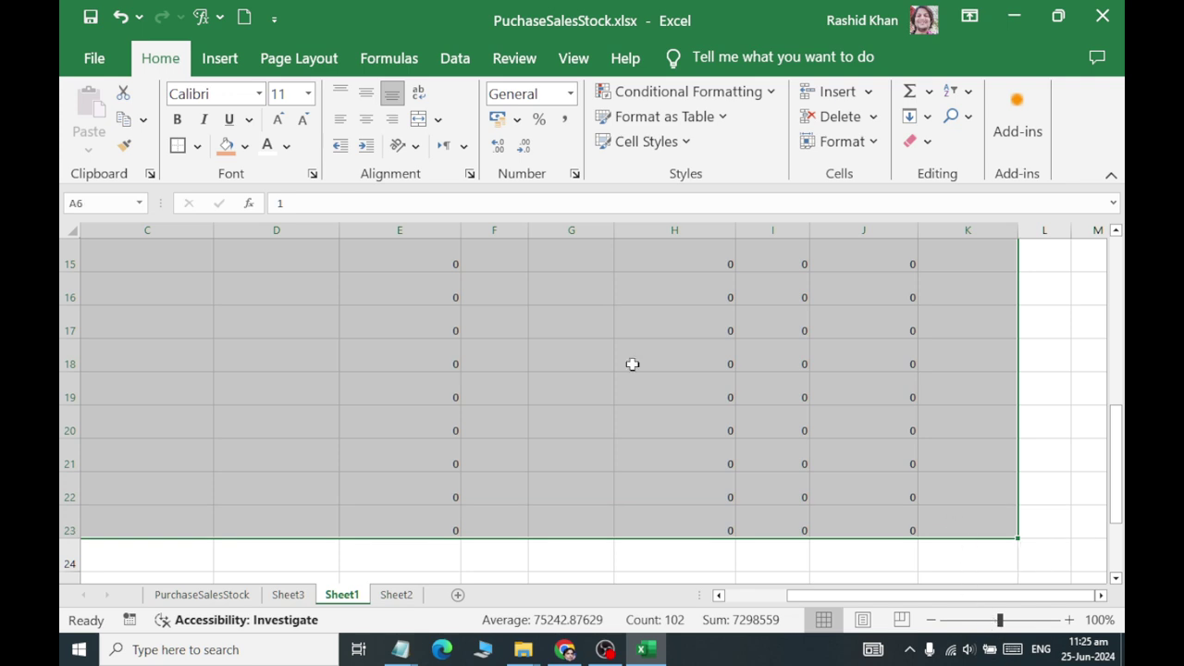
click(305, 89)
click(283, 230)
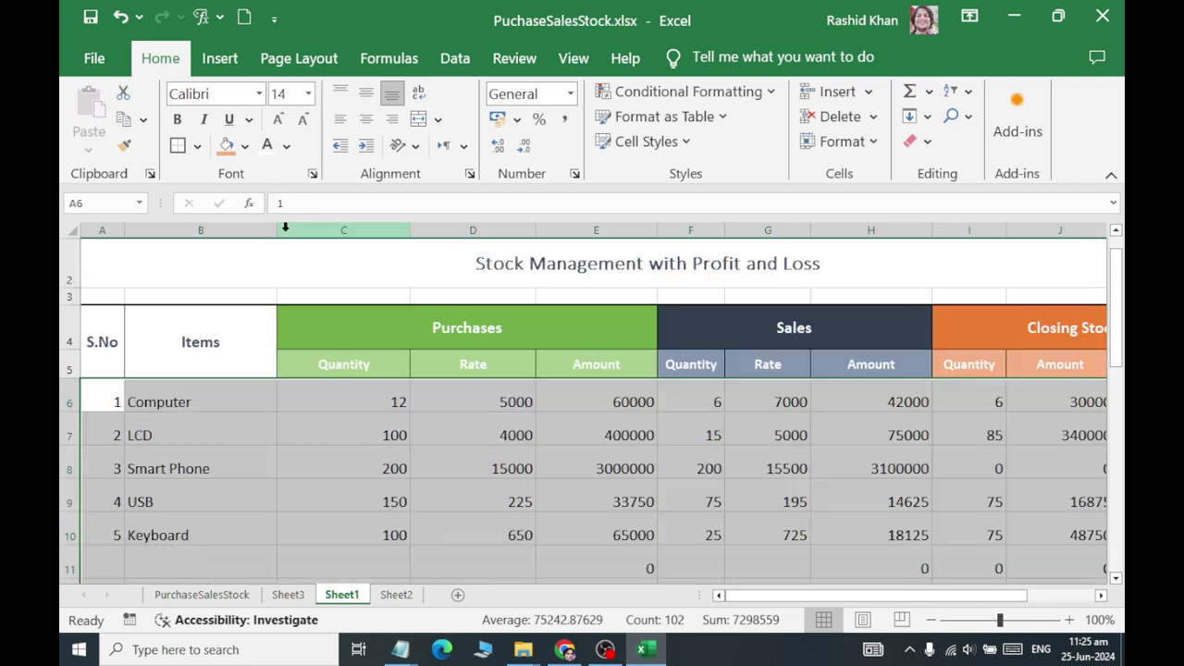
click(366, 120)
click(366, 94)
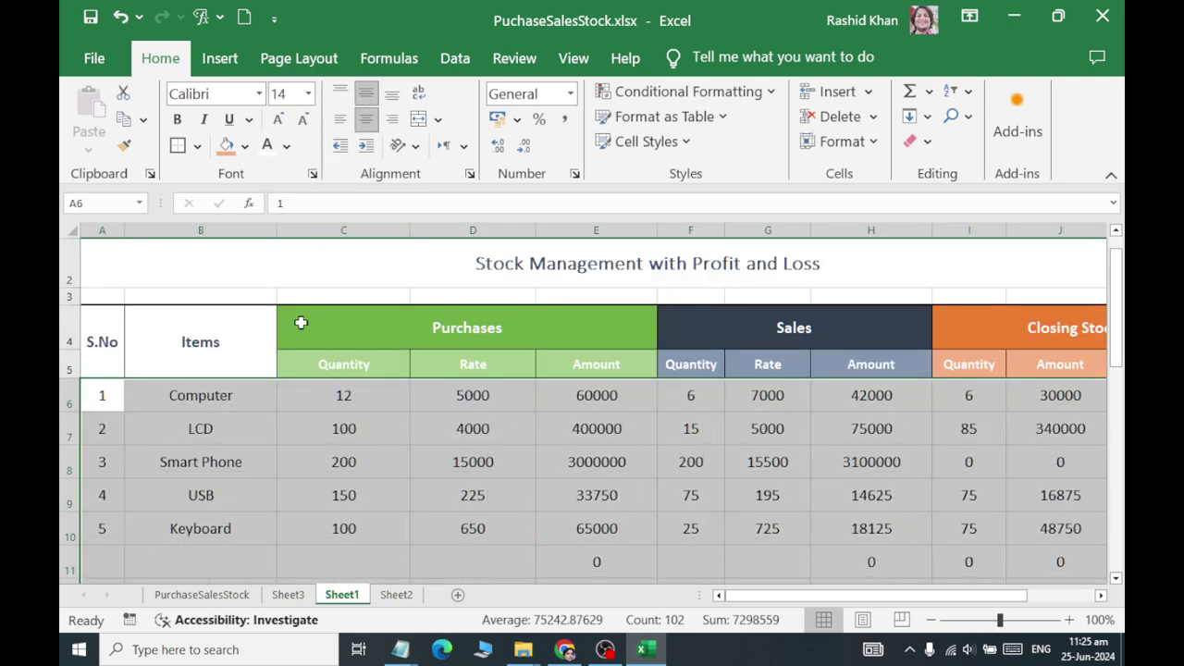
Give the data block All Borders plus a Thick Outside Border
click(197, 145)
click(206, 344)
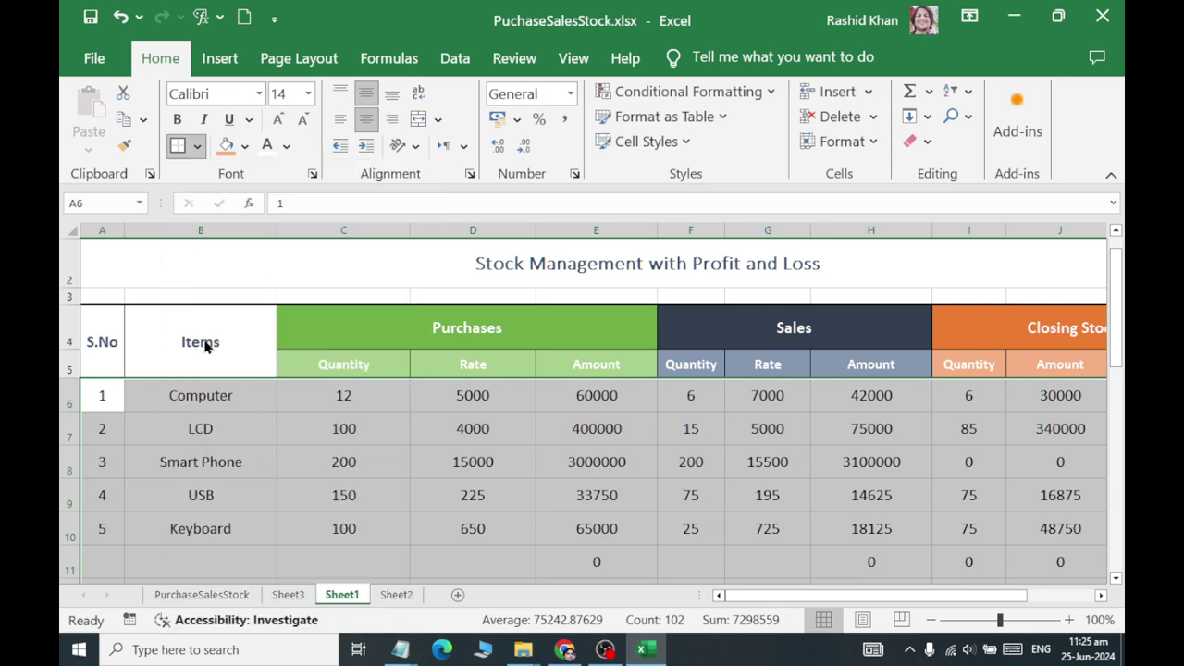
click(197, 146)
click(222, 408)
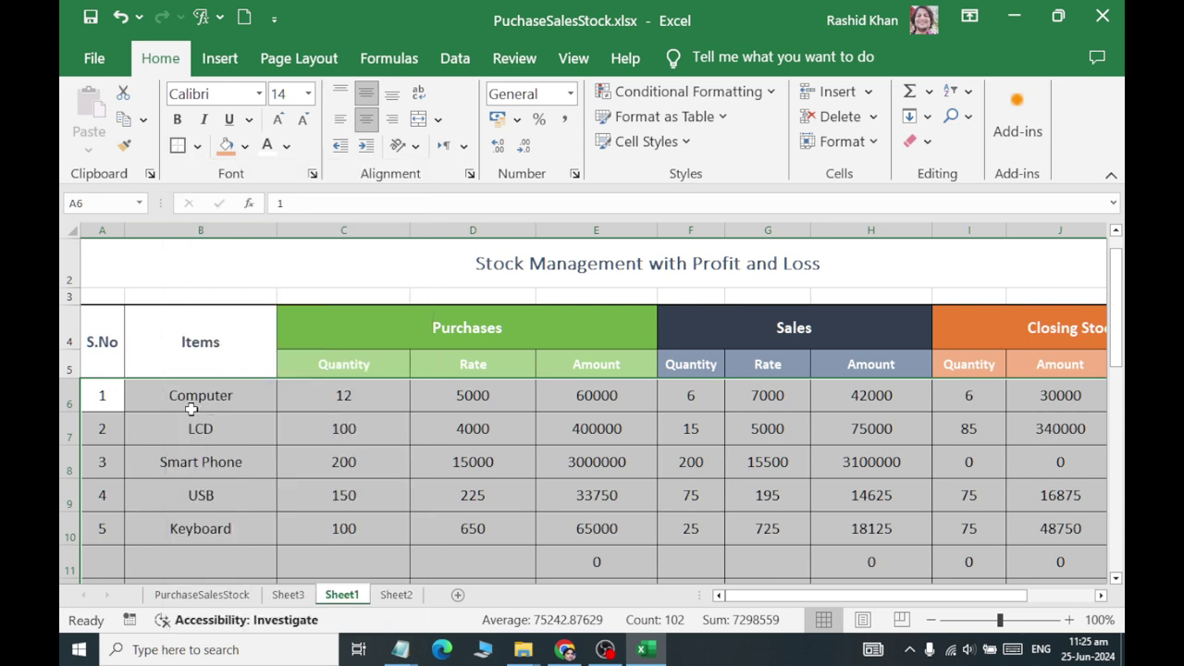
Left-align the item names in B6:B23
drag(190, 408, 222, 661)
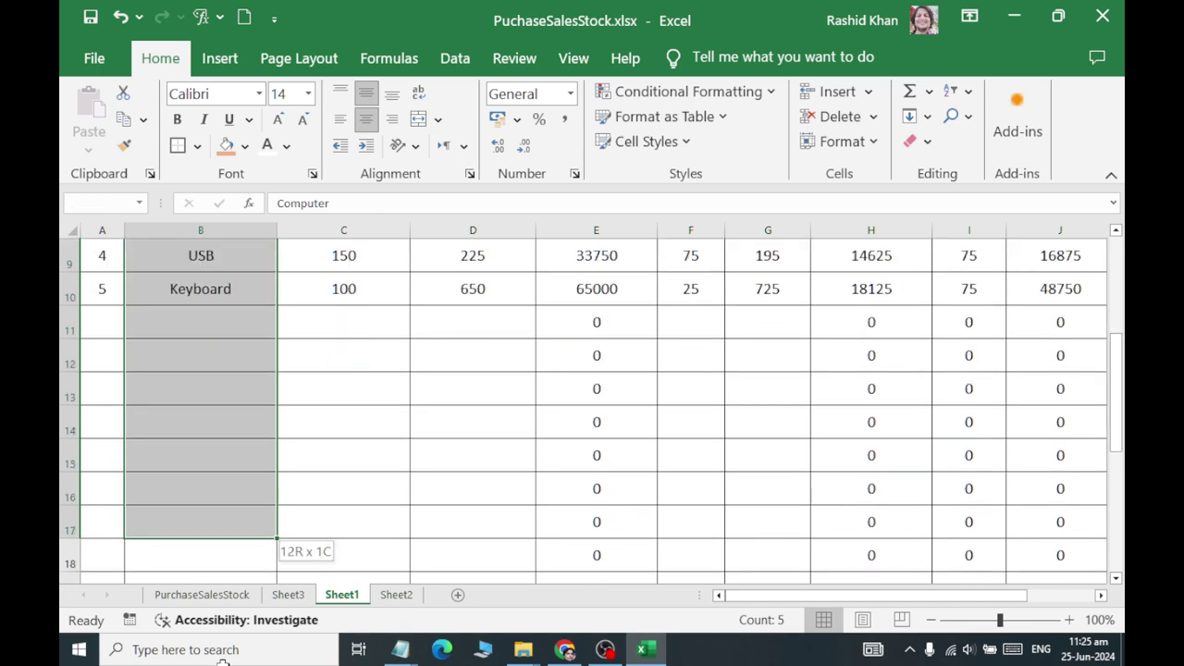
drag(222, 661, 158, 531)
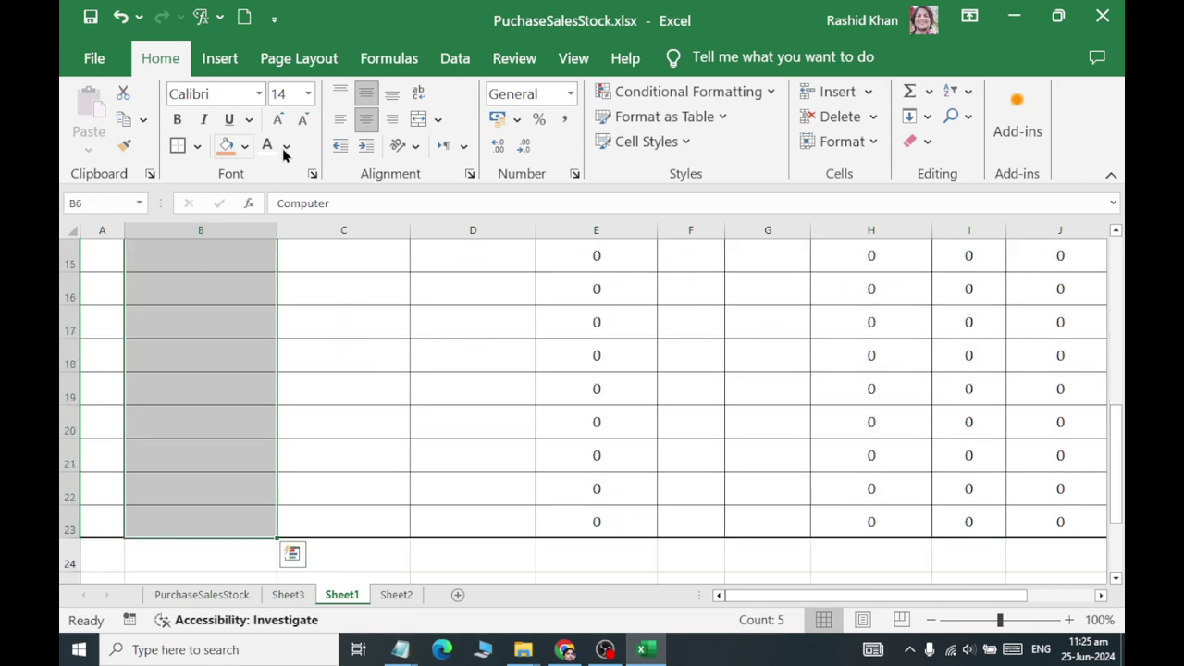
click(342, 123)
Extend the S.No series from A6:A8 down to 18 in row 23
mouse_move(100, 393)
mouse_down()
mouse_move(107, 662)
mouse_move(105, 537)
mouse_up()
scroll(170, 417, up, 2)
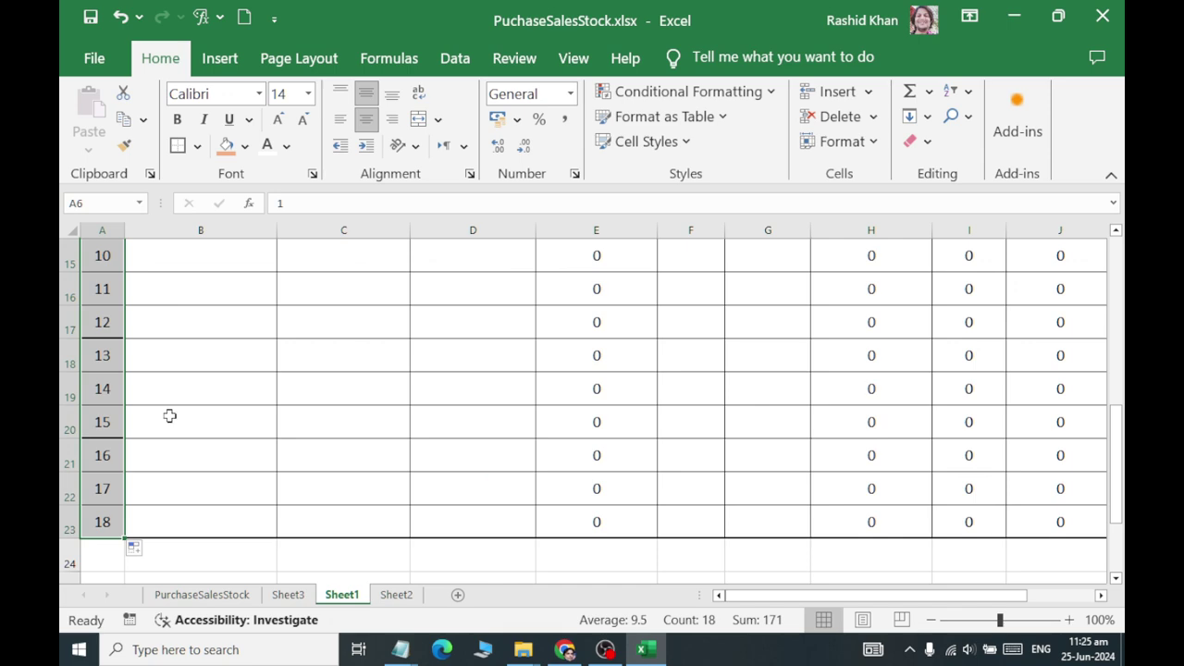
scroll(218, 476, up, 3)
click(218, 477)
scroll(407, 493, down, 1)
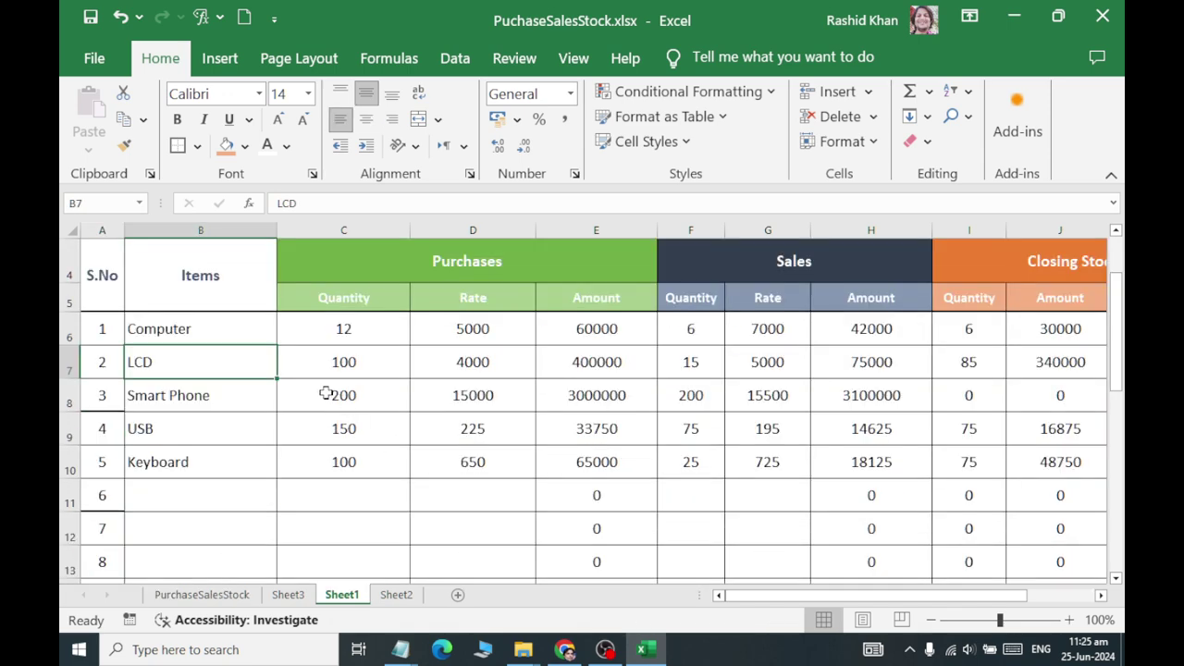
Fill the Purchases cells C:E light green in rows 7, 9 and 11
click(337, 329)
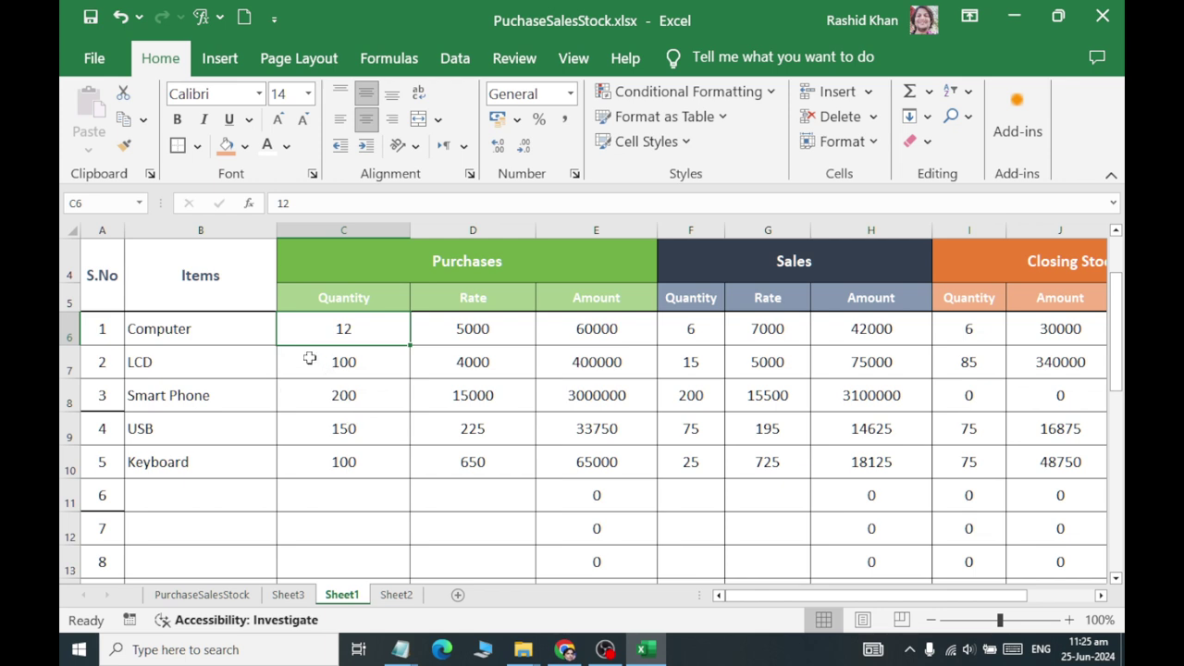
drag(309, 358, 592, 360)
click(245, 145)
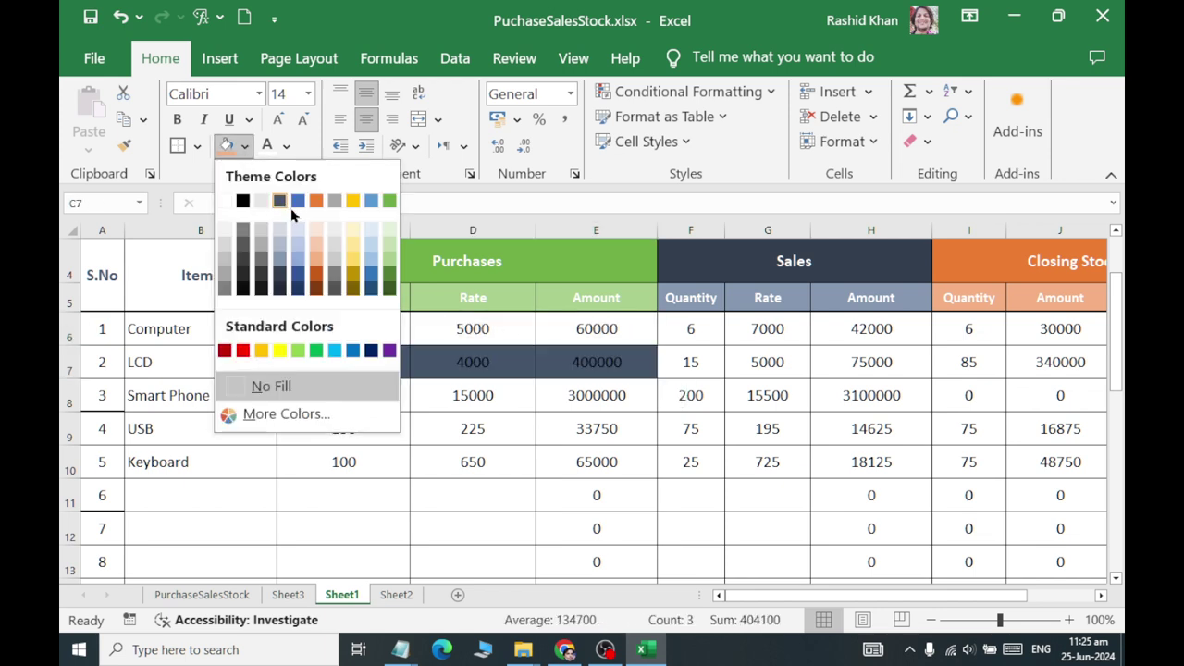
click(390, 229)
drag(310, 434, 593, 435)
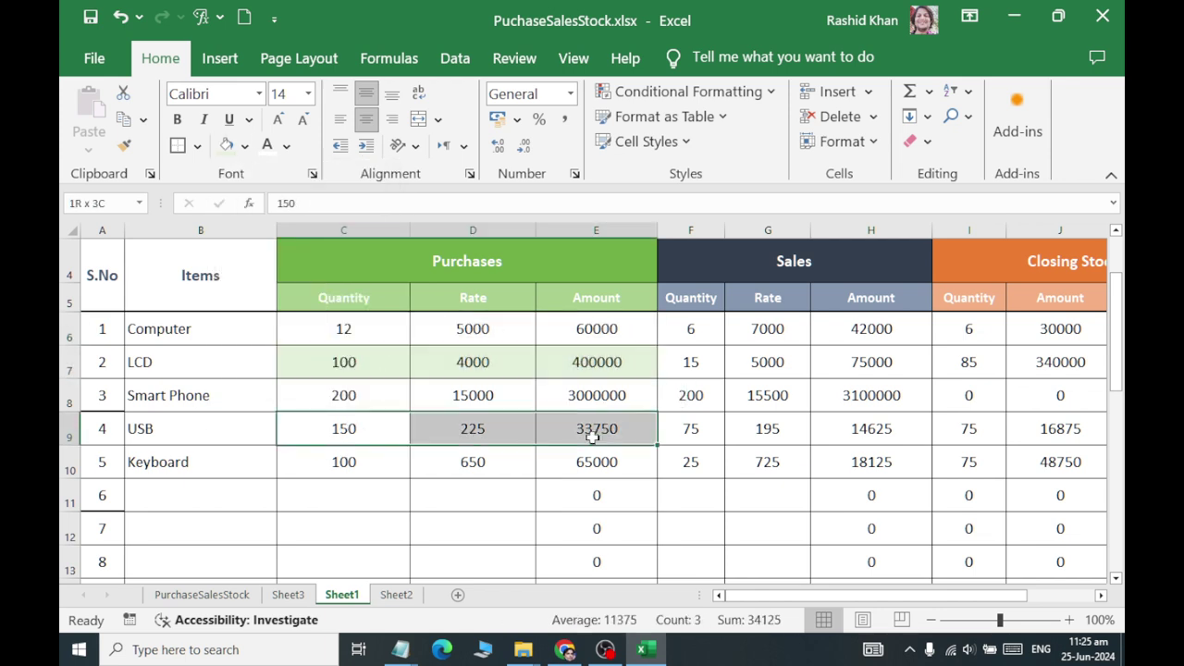
click(226, 146)
click(341, 501)
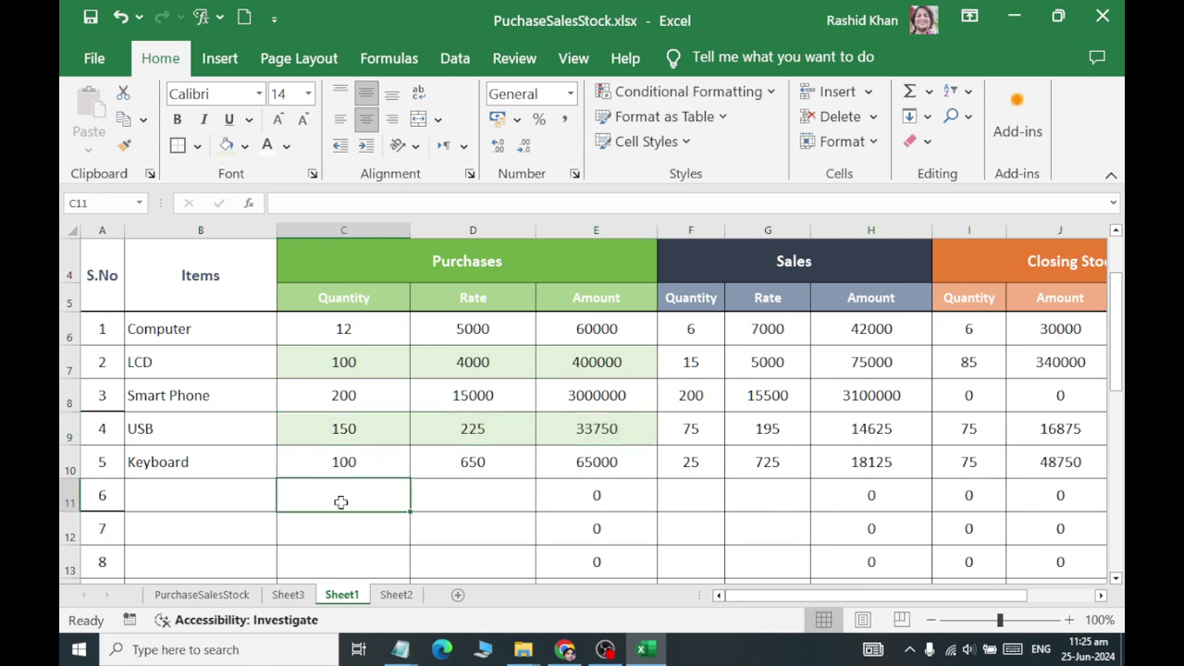
drag(389, 507, 570, 507)
click(231, 148)
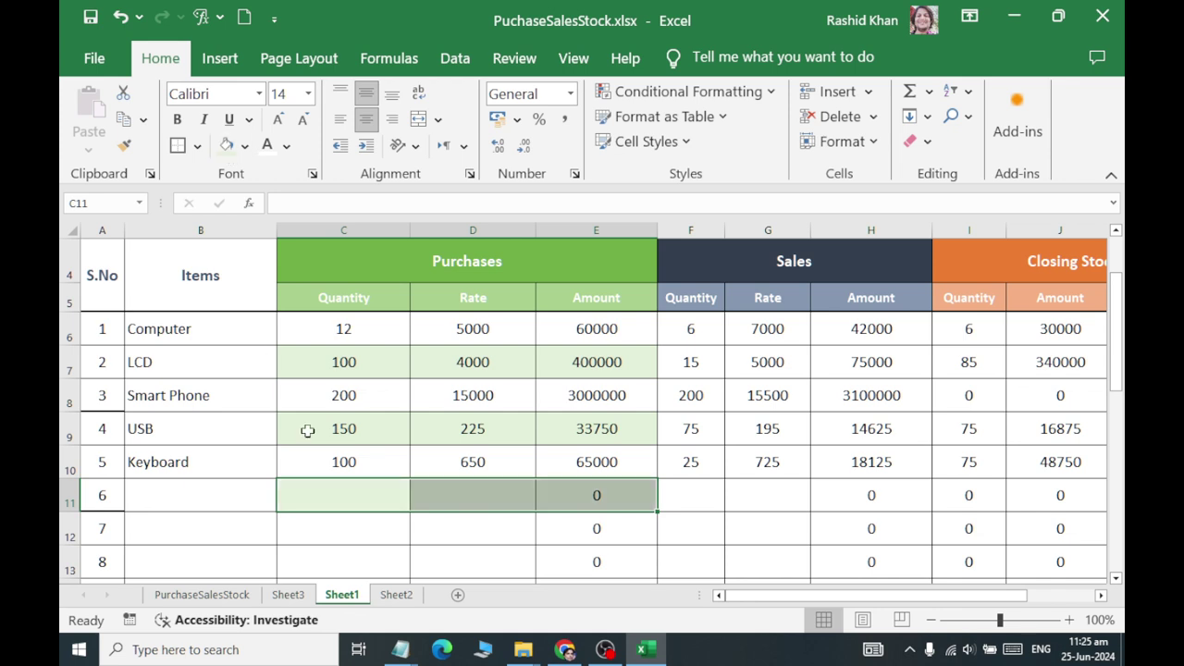
scroll(331, 449, down, 1)
drag(352, 453, 643, 461)
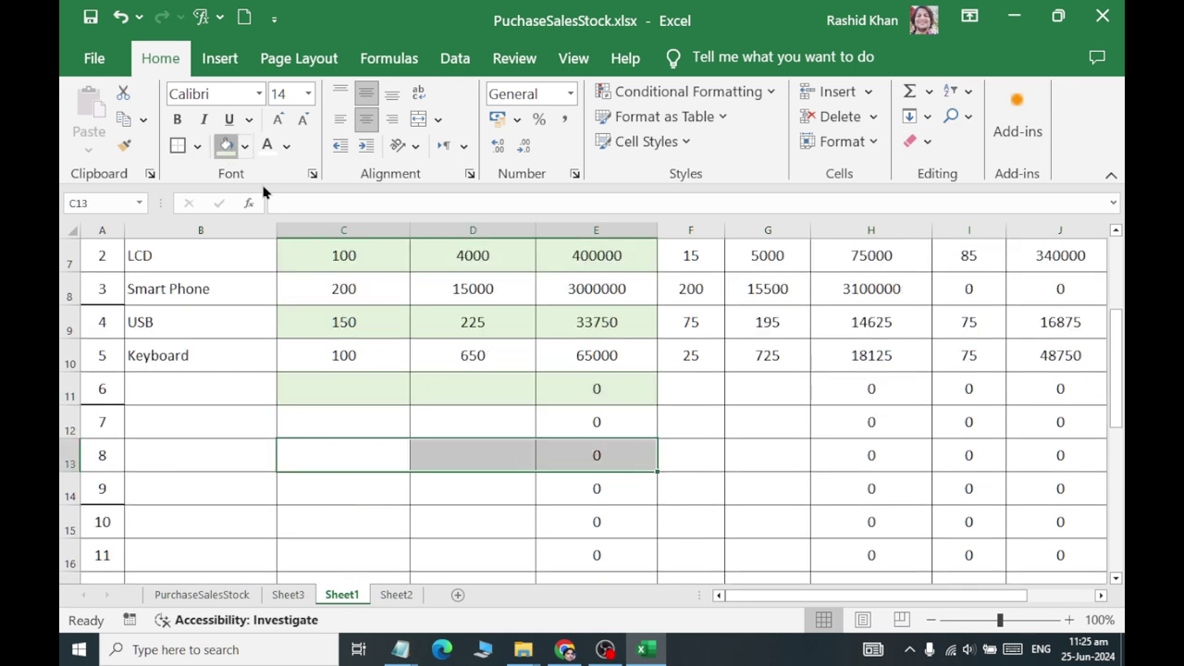
scroll(692, 342, up, 1)
Fill the Sales and stock quantity cells F:I light blue in rows 6, 8, 10, 12 and 14
drag(705, 362, 967, 363)
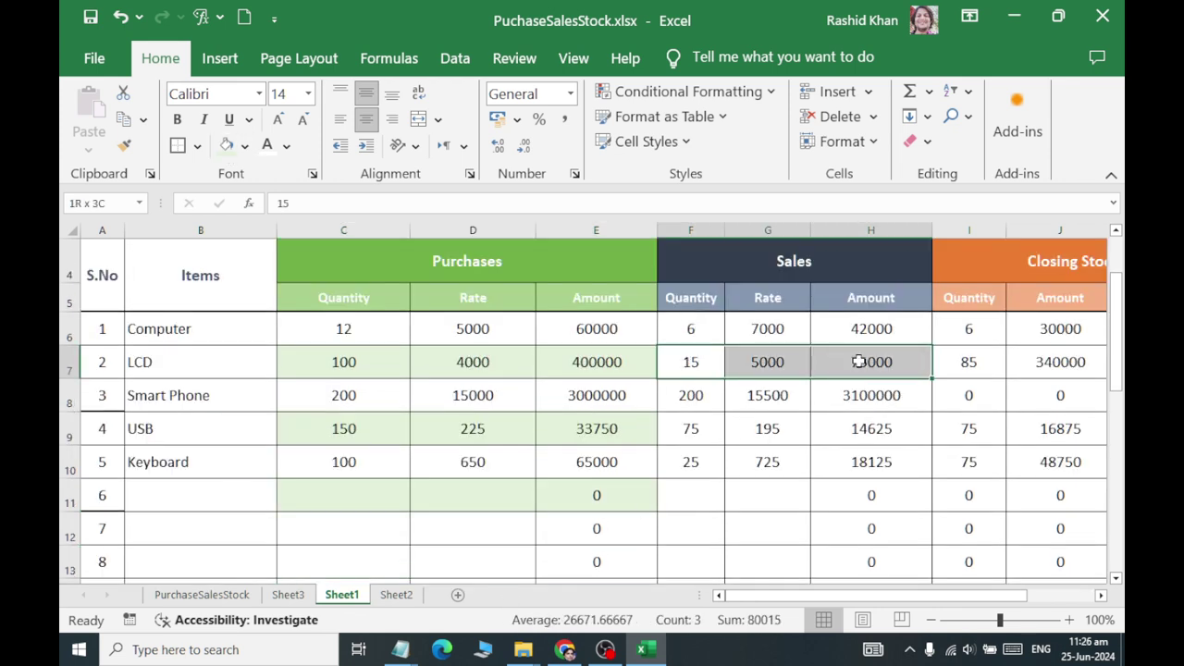
drag(687, 334, 962, 329)
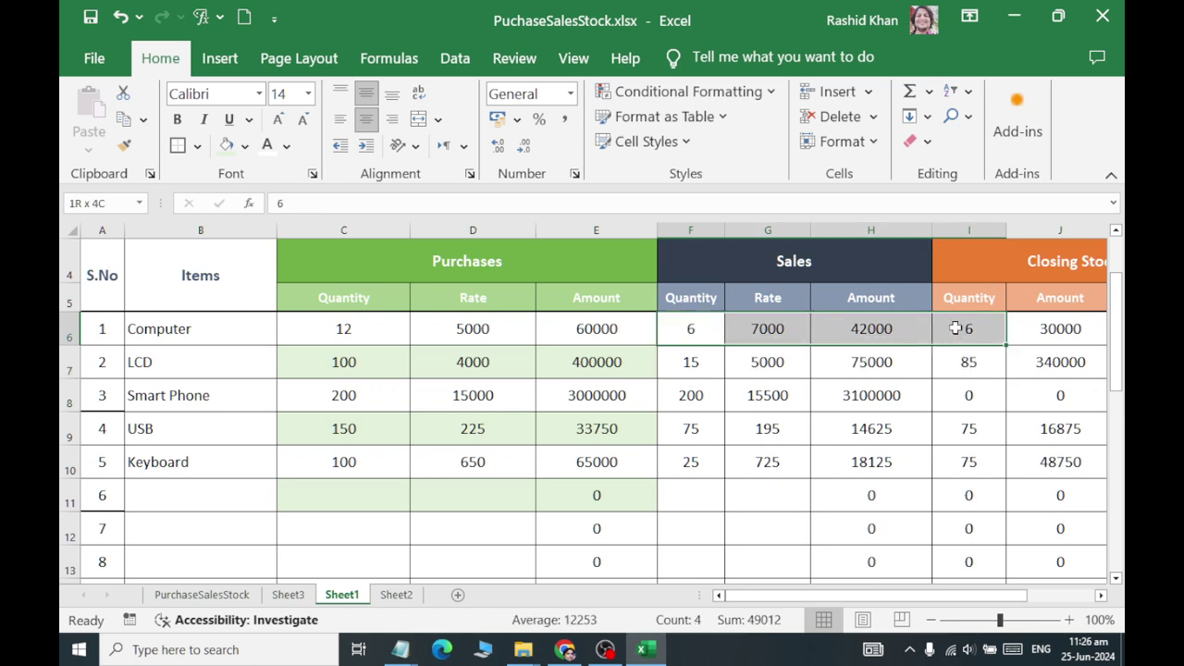
click(244, 145)
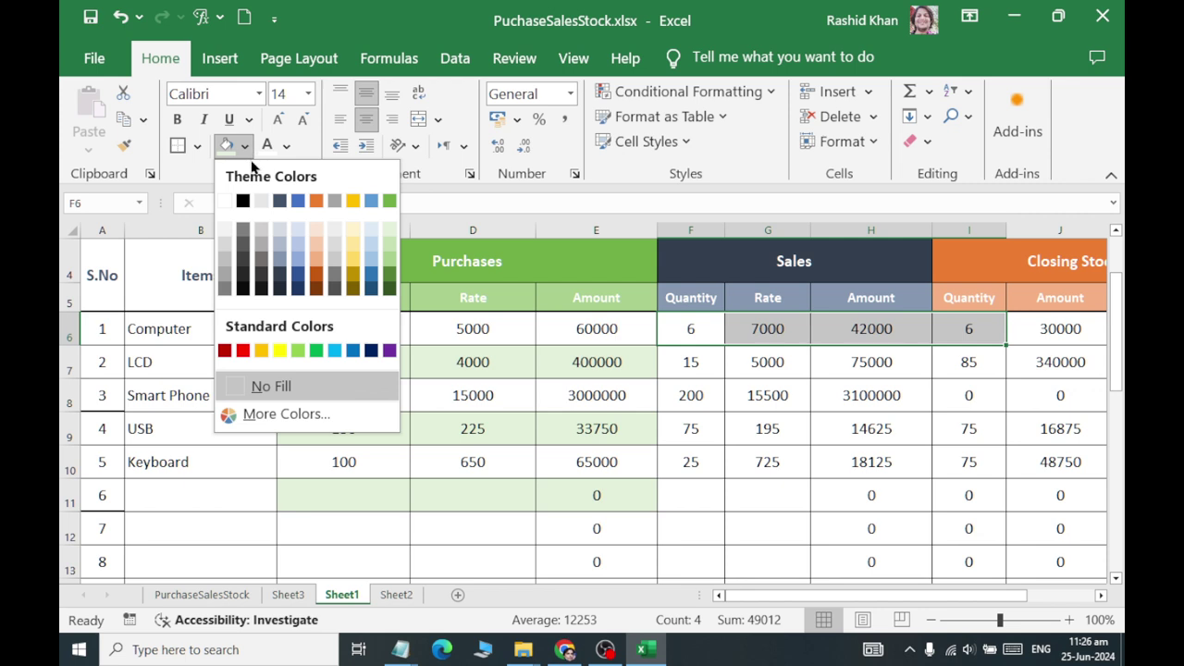
click(298, 233)
drag(691, 398, 966, 395)
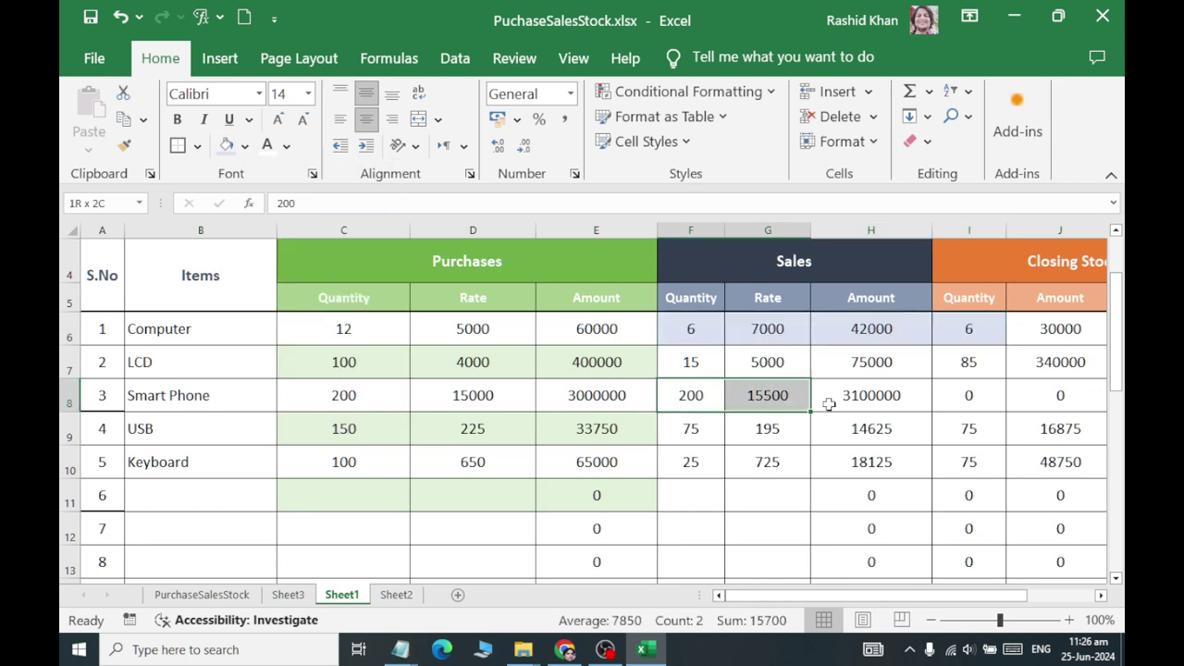
click(226, 146)
drag(676, 462, 962, 460)
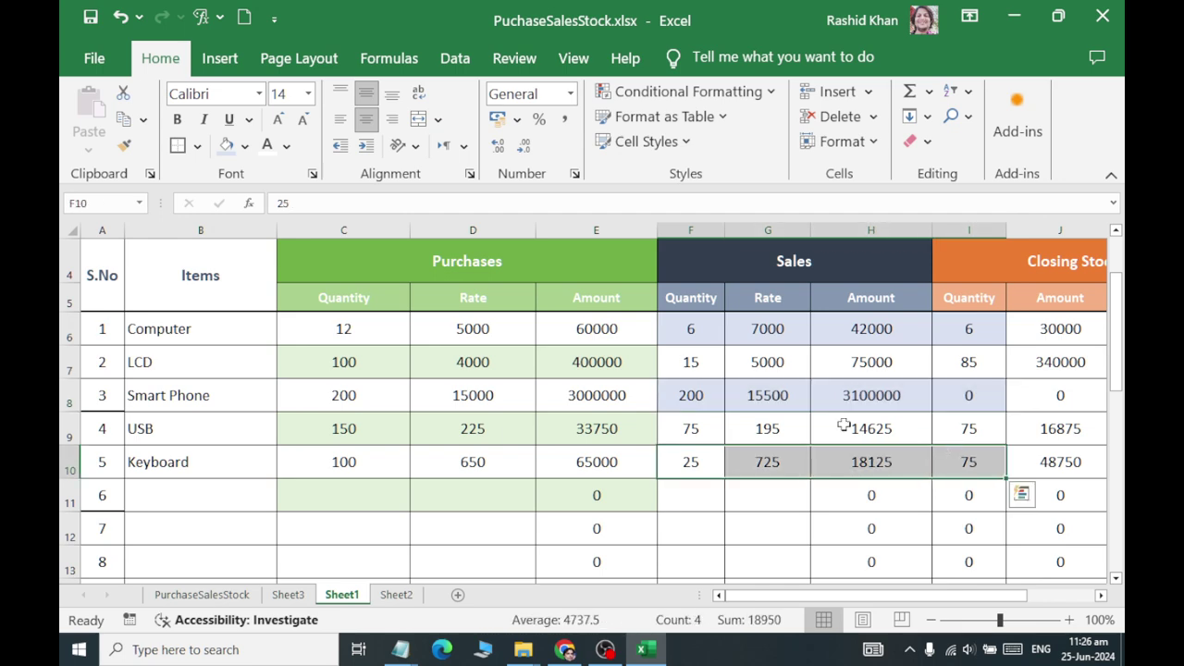
click(225, 145)
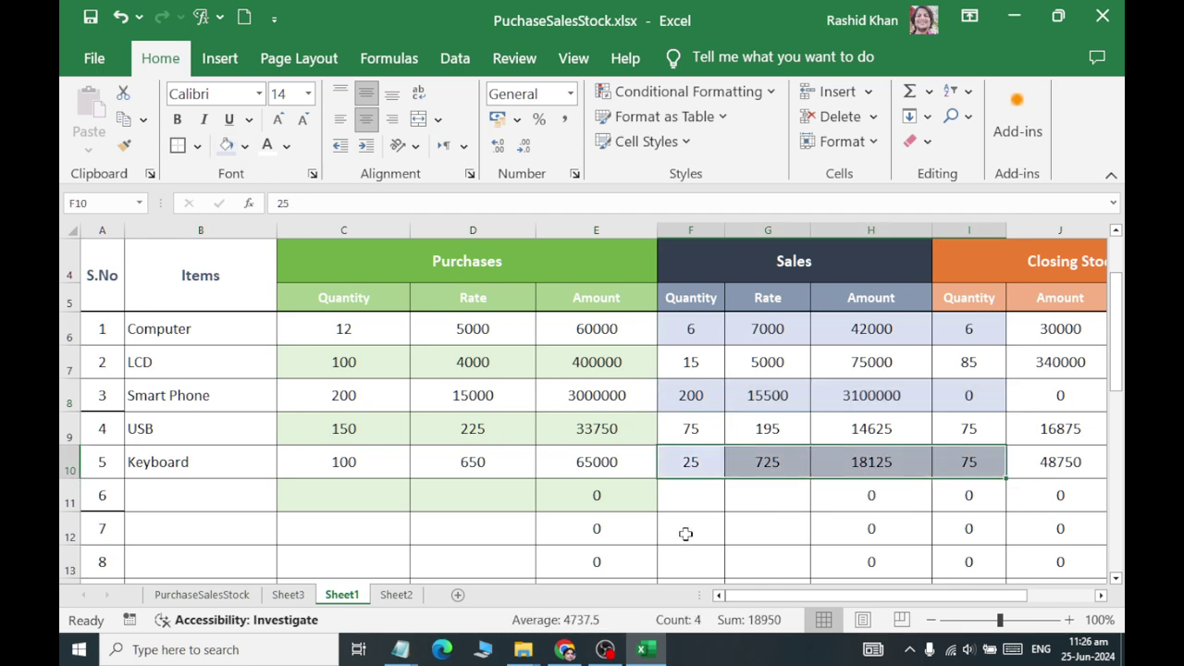
drag(686, 534, 966, 528)
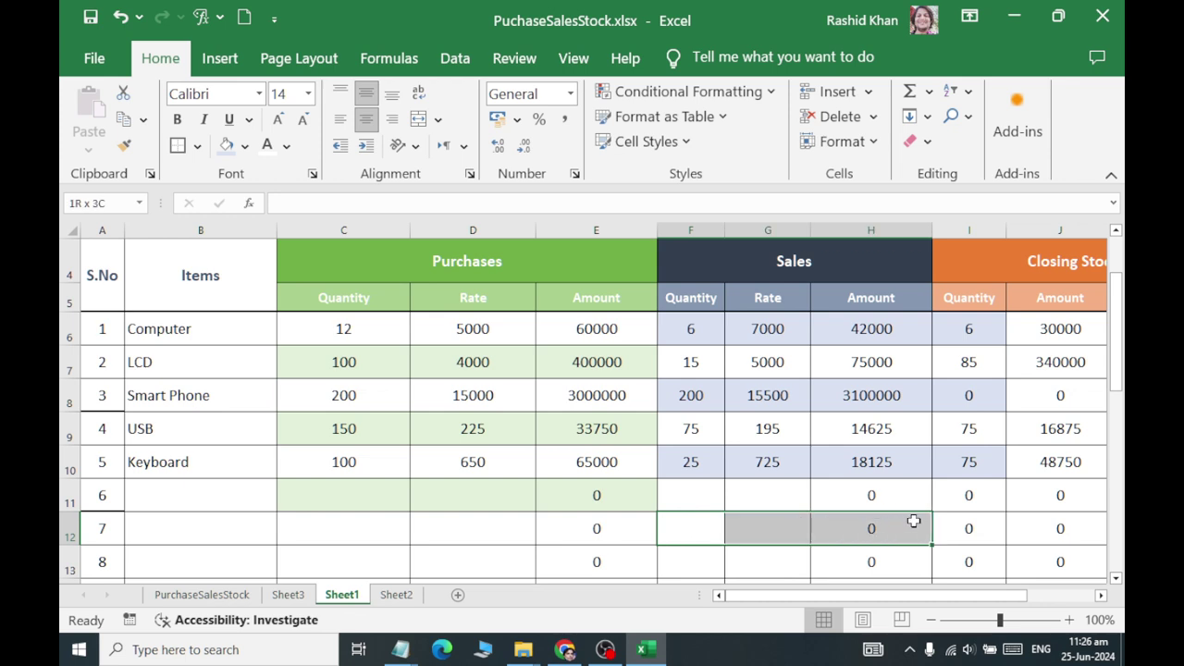
click(225, 145)
scroll(724, 362, down, 2)
drag(666, 387, 932, 373)
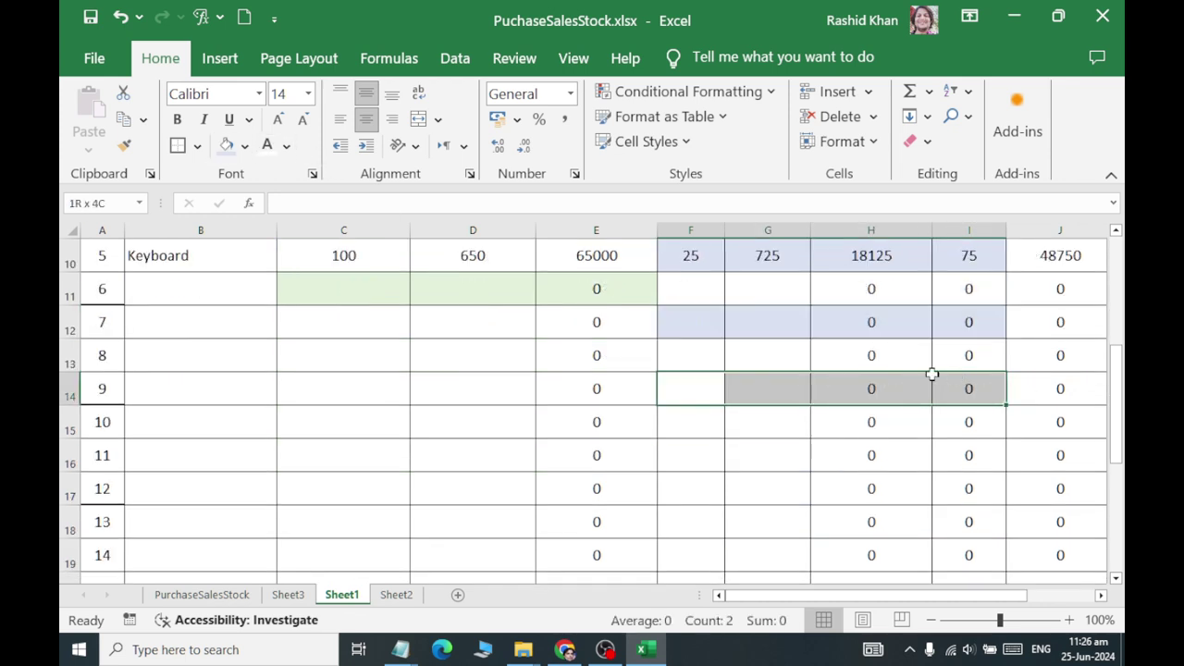
click(226, 145)
scroll(575, 522, up, 2)
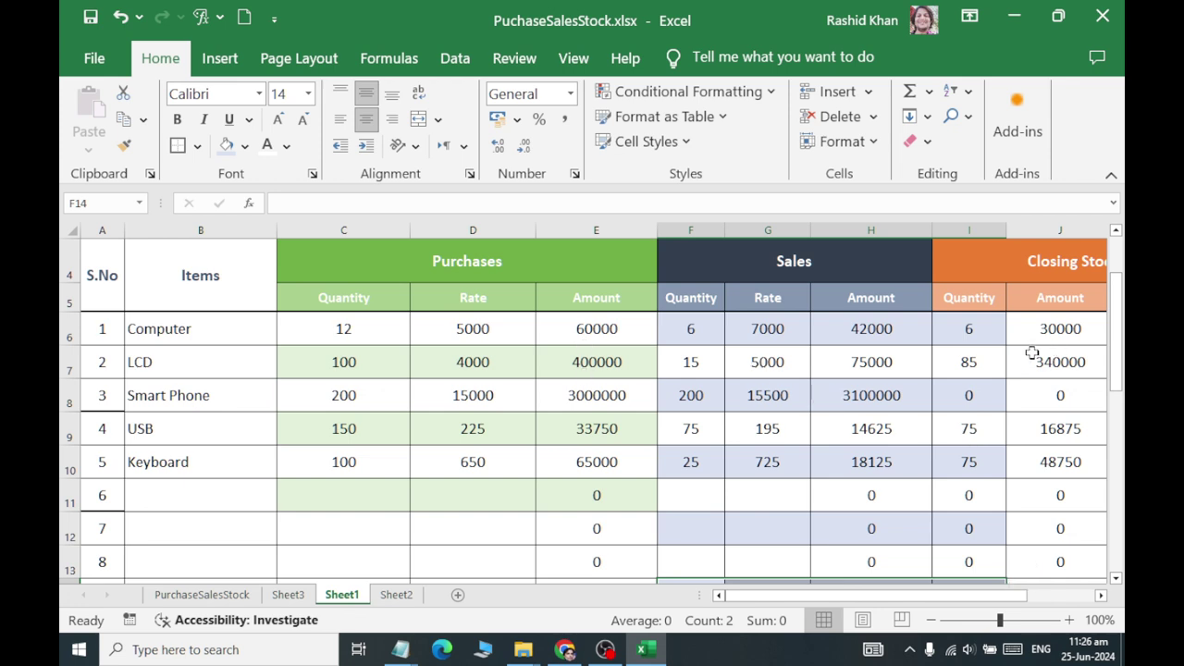
Fill the Closing Stock cells I:K peach in rows 6 and 8, clearing the LCD row's fill
drag(1056, 361, 1110, 356)
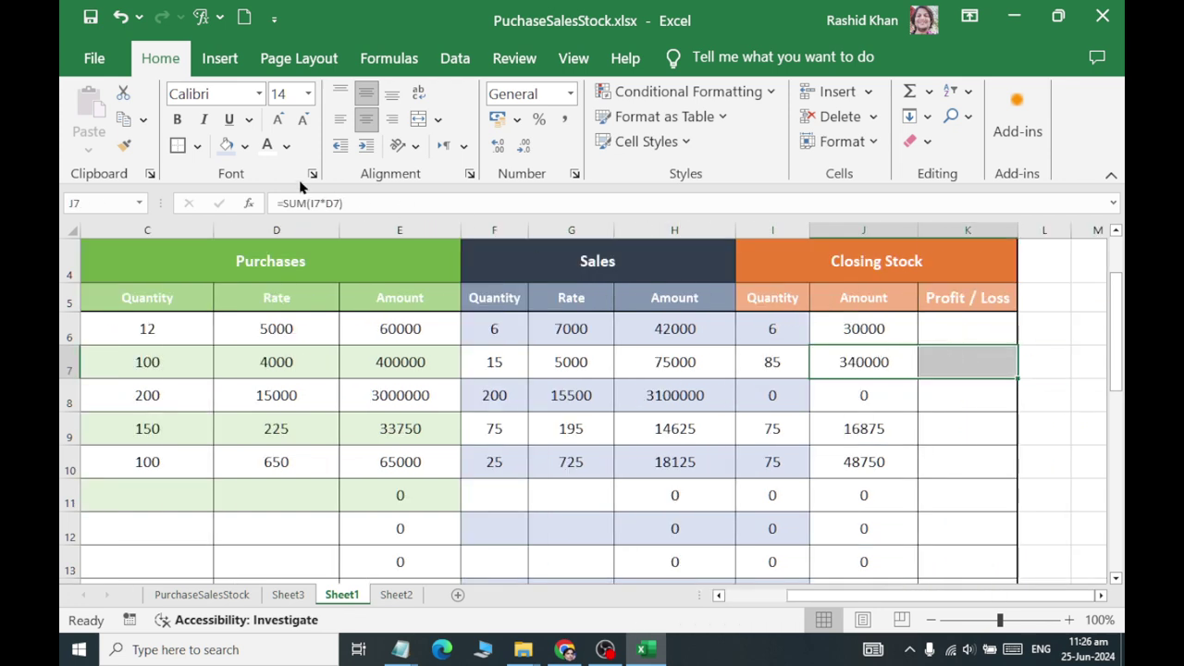
click(244, 146)
click(316, 228)
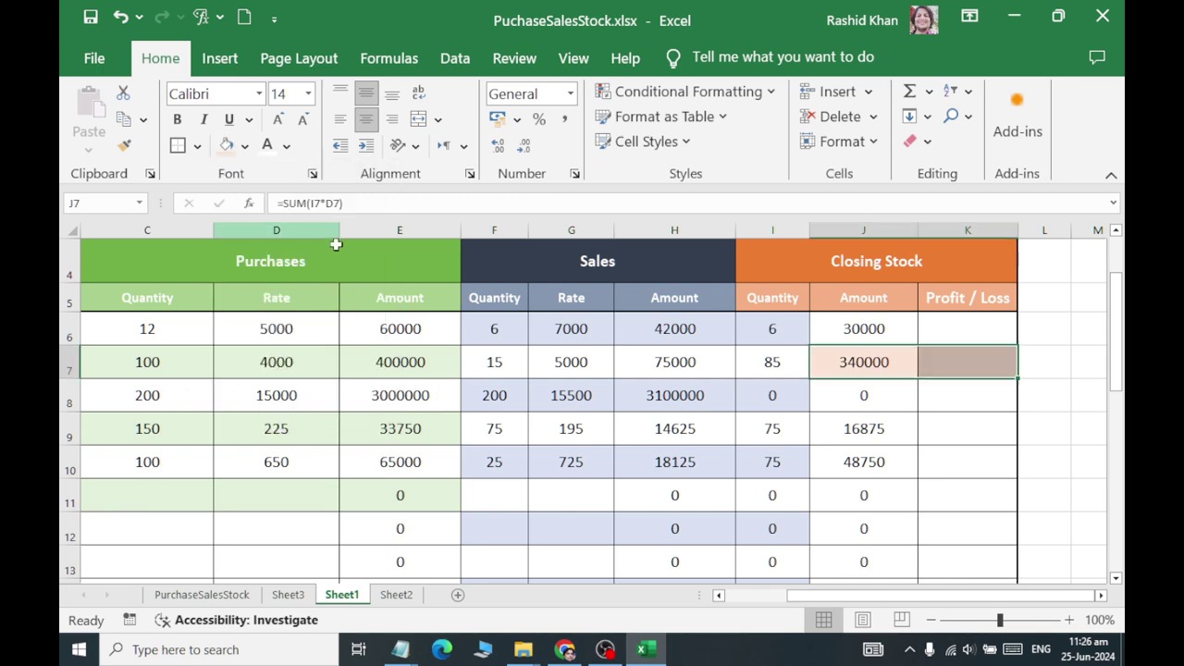
drag(760, 329, 1005, 339)
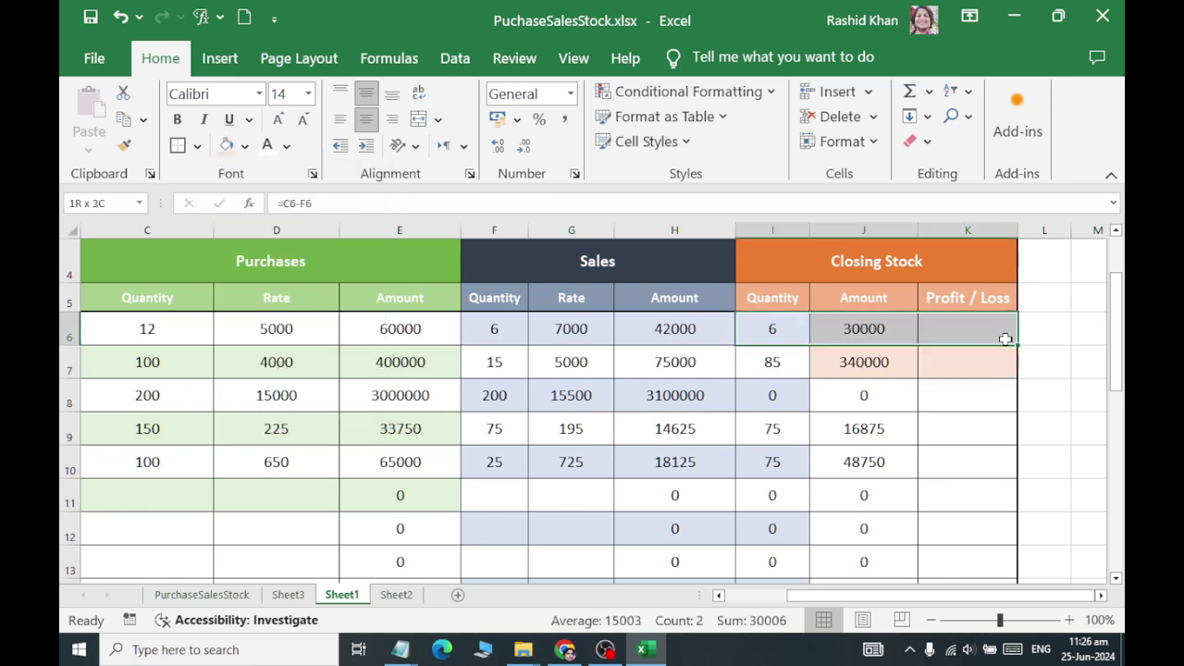
click(245, 145)
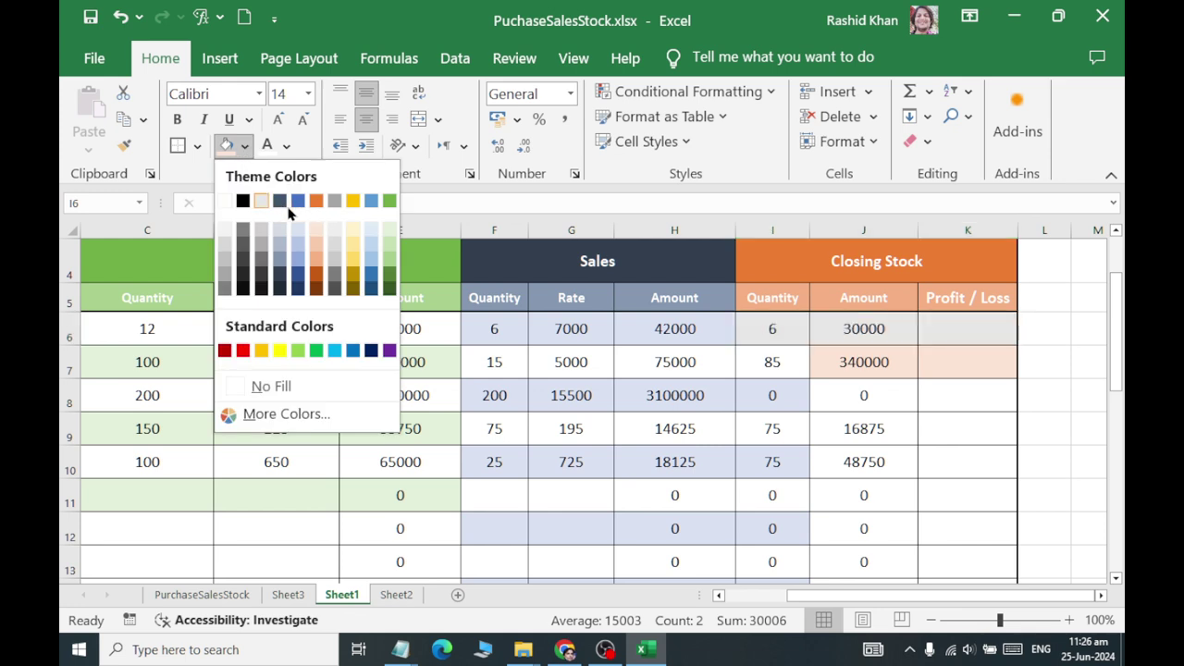
click(317, 232)
drag(766, 396, 969, 402)
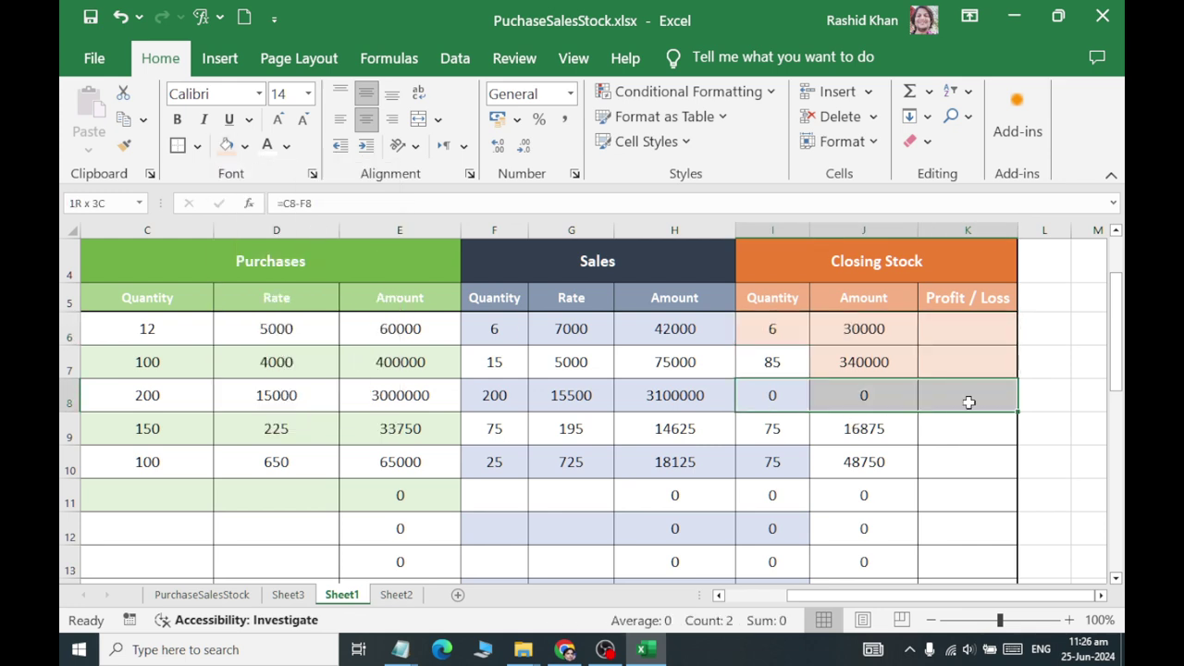
click(244, 145)
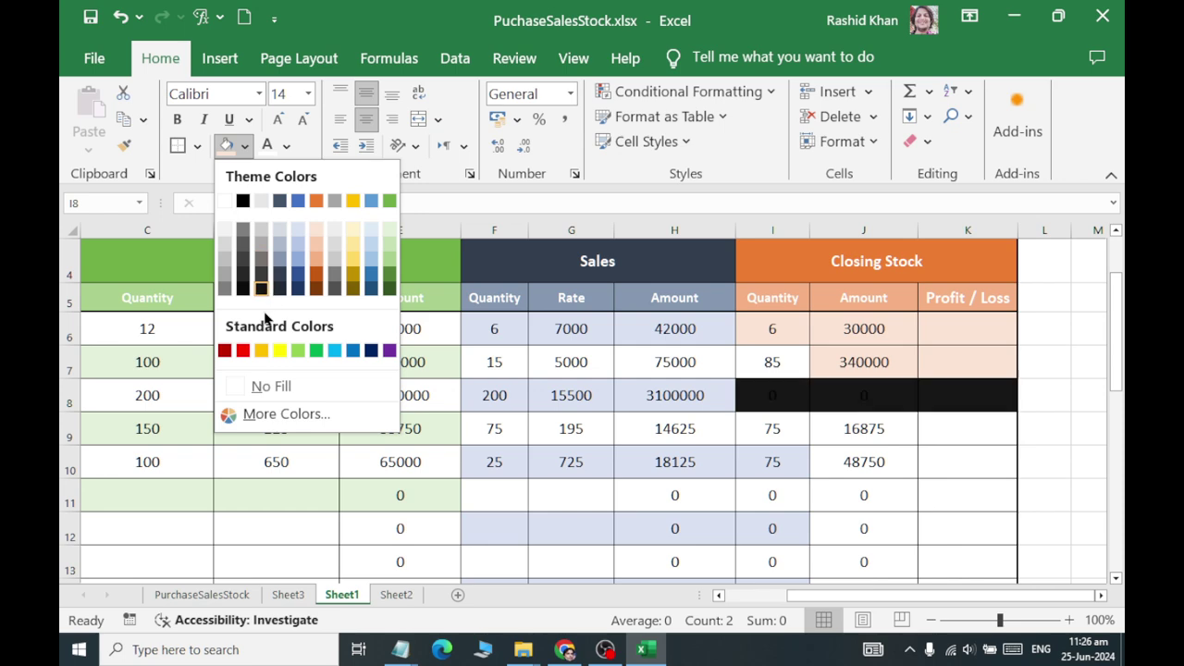
click(316, 232)
drag(770, 364, 989, 361)
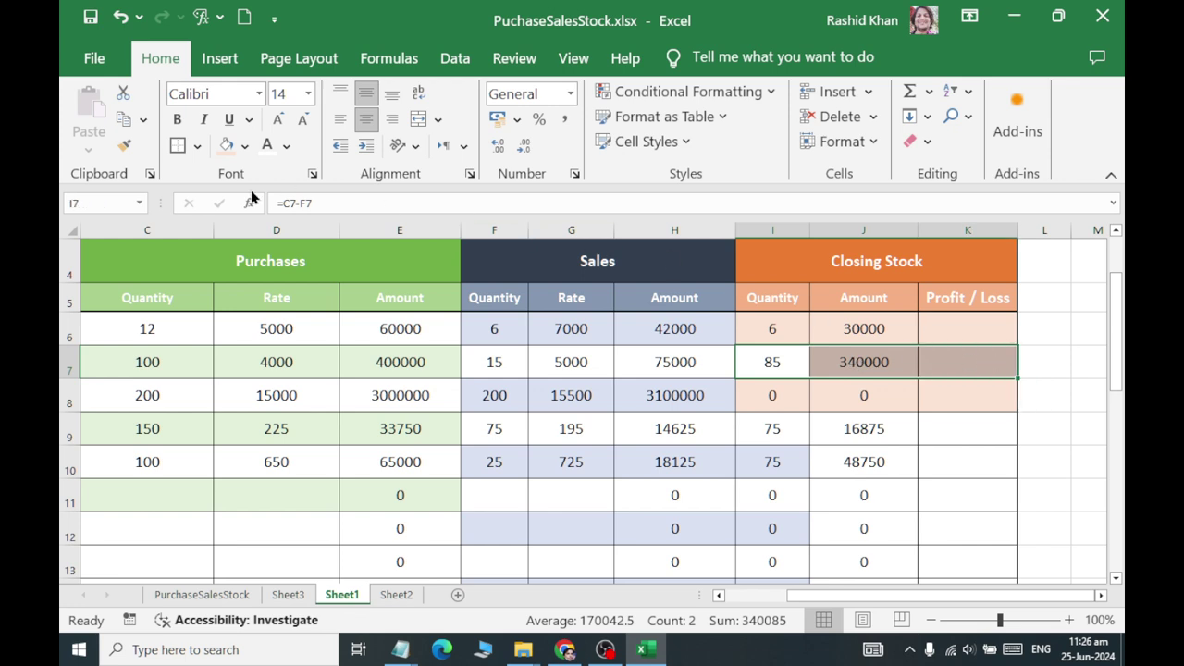
click(245, 145)
click(255, 384)
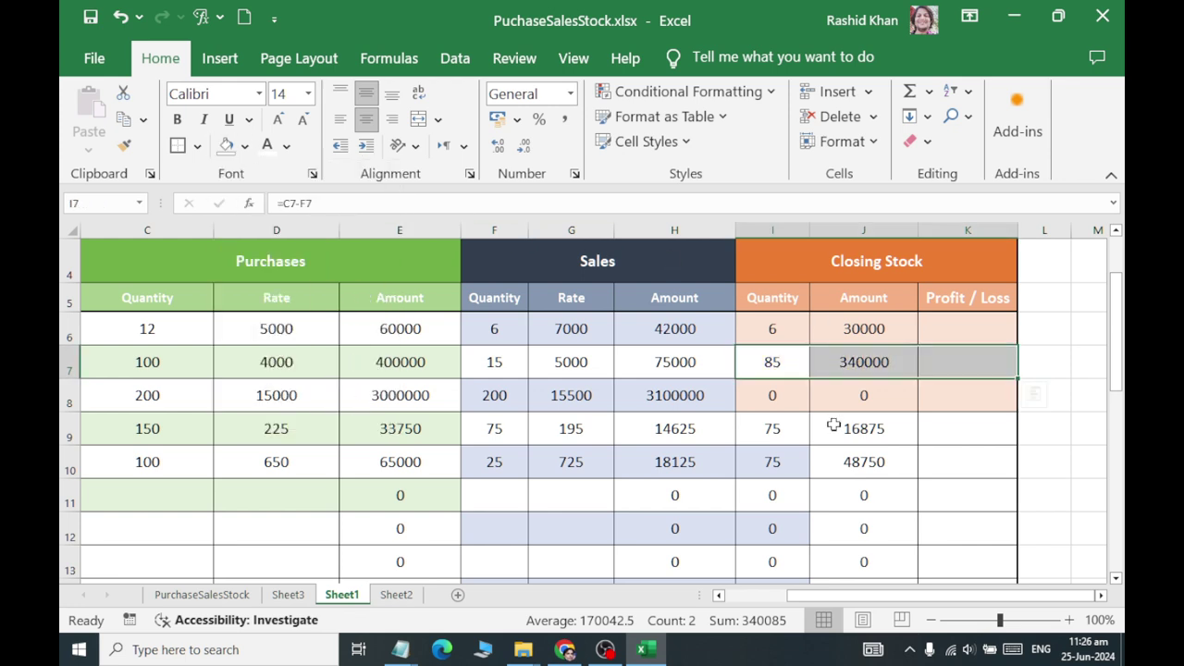
Extend the peach Closing Stock banding to rows 10, 12, 14 and 16
drag(752, 471, 960, 462)
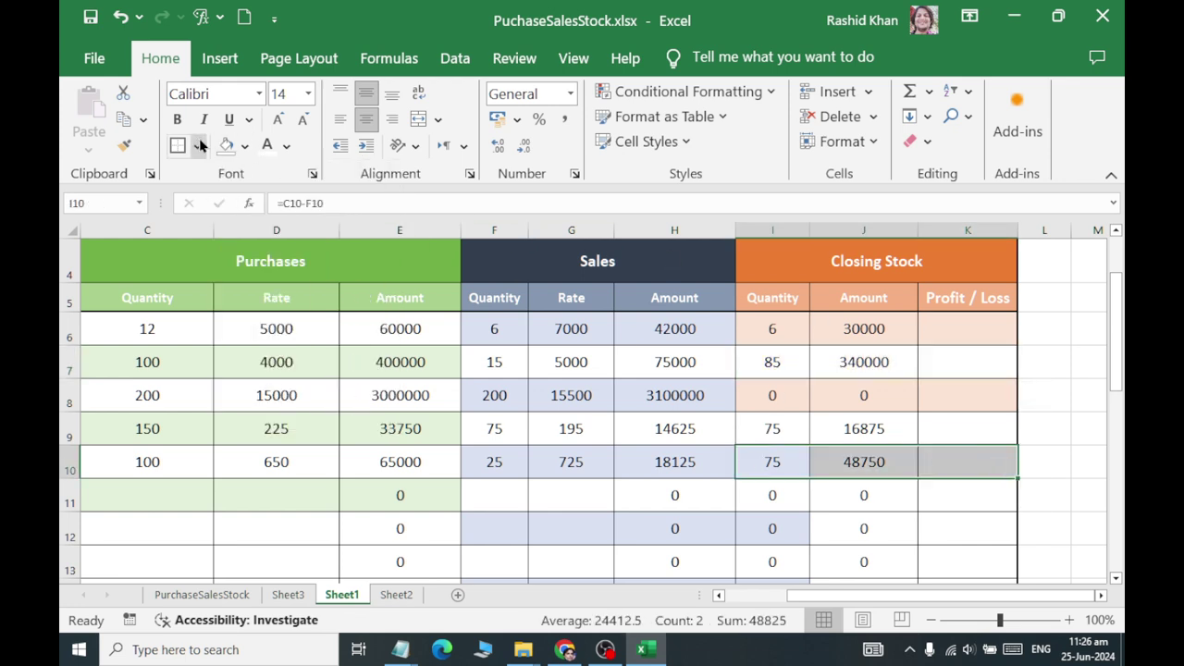
click(246, 145)
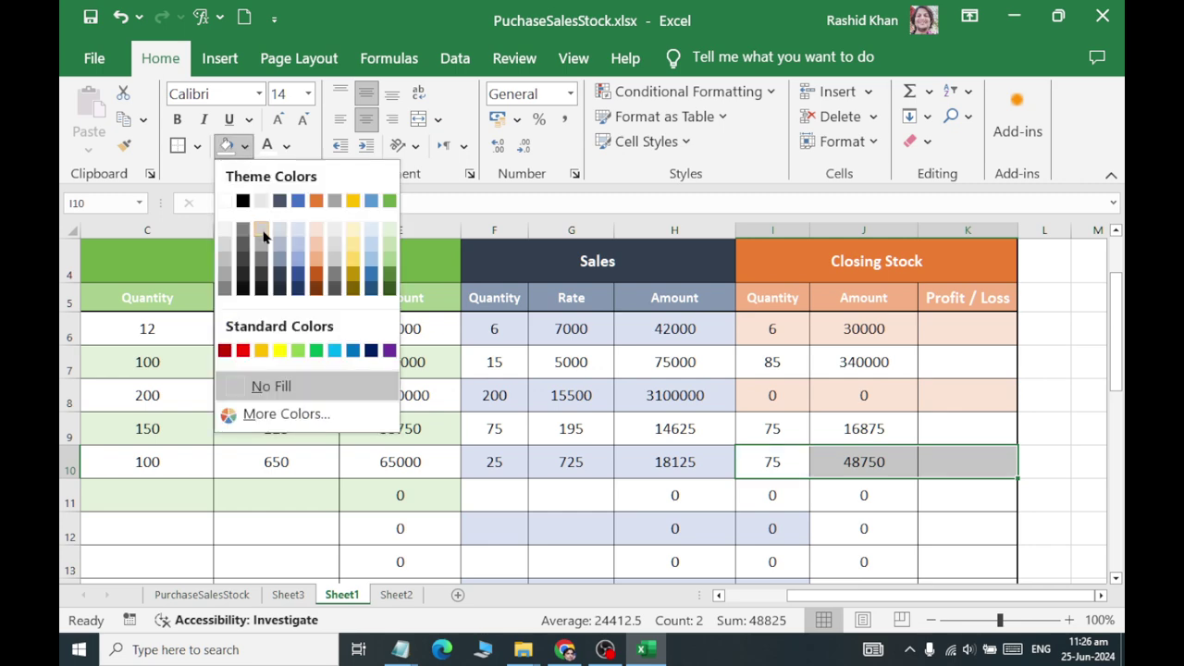
click(313, 233)
drag(752, 525, 966, 525)
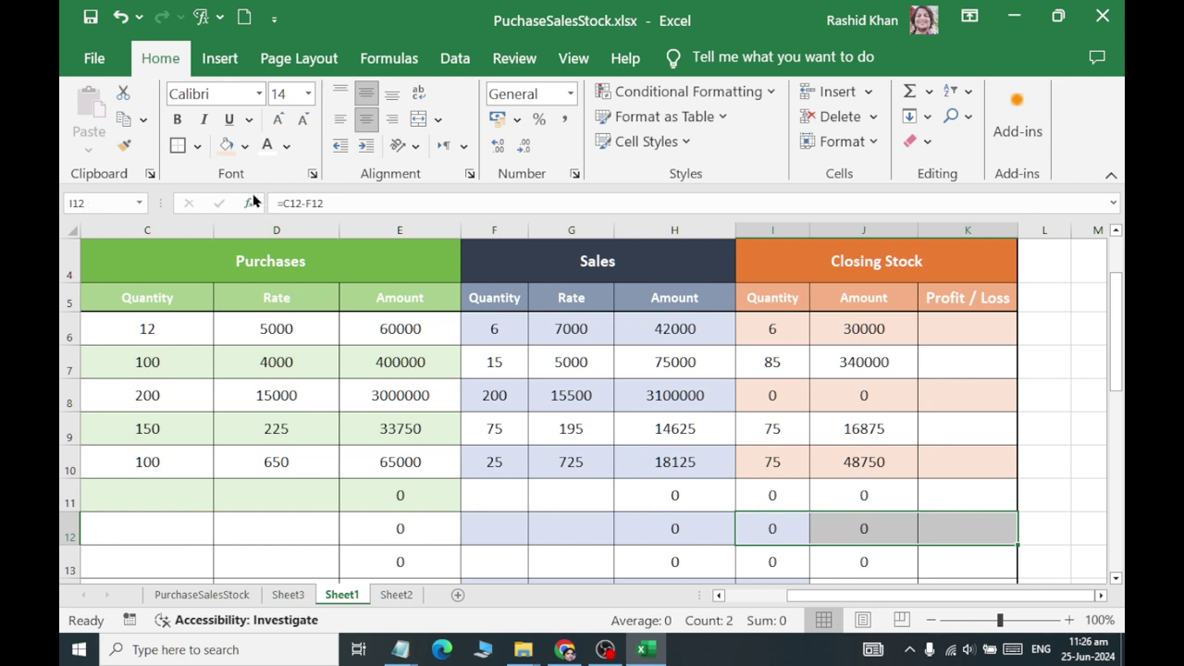
click(225, 146)
scroll(777, 385, down, 1)
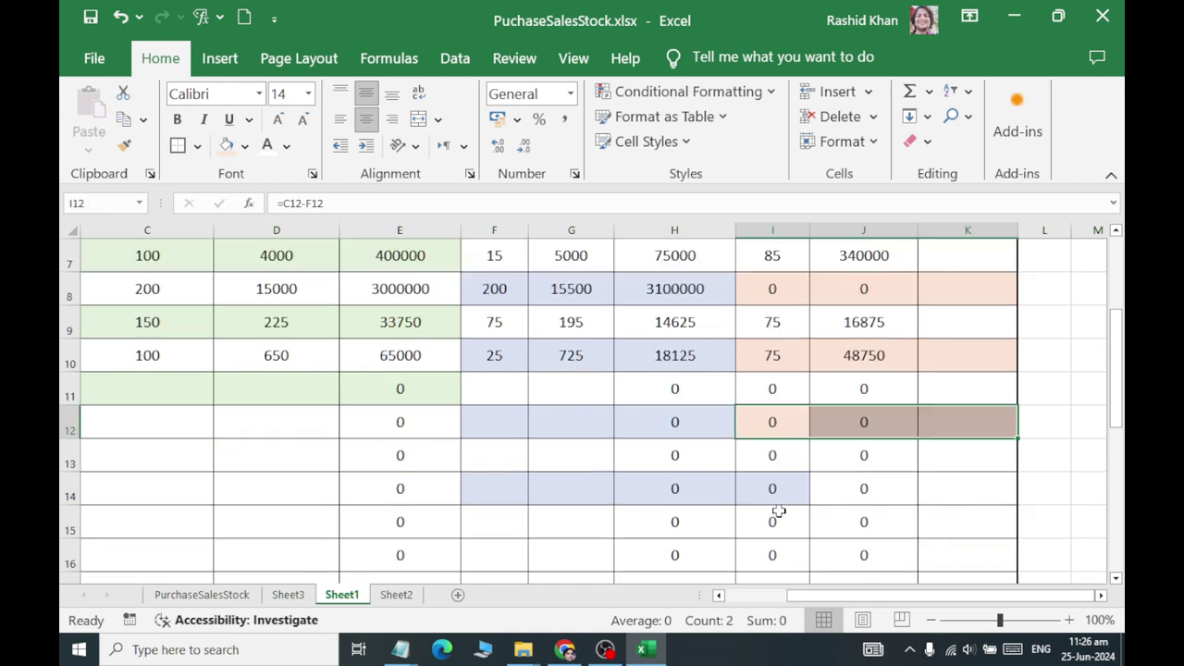
click(772, 492)
drag(773, 492, 969, 492)
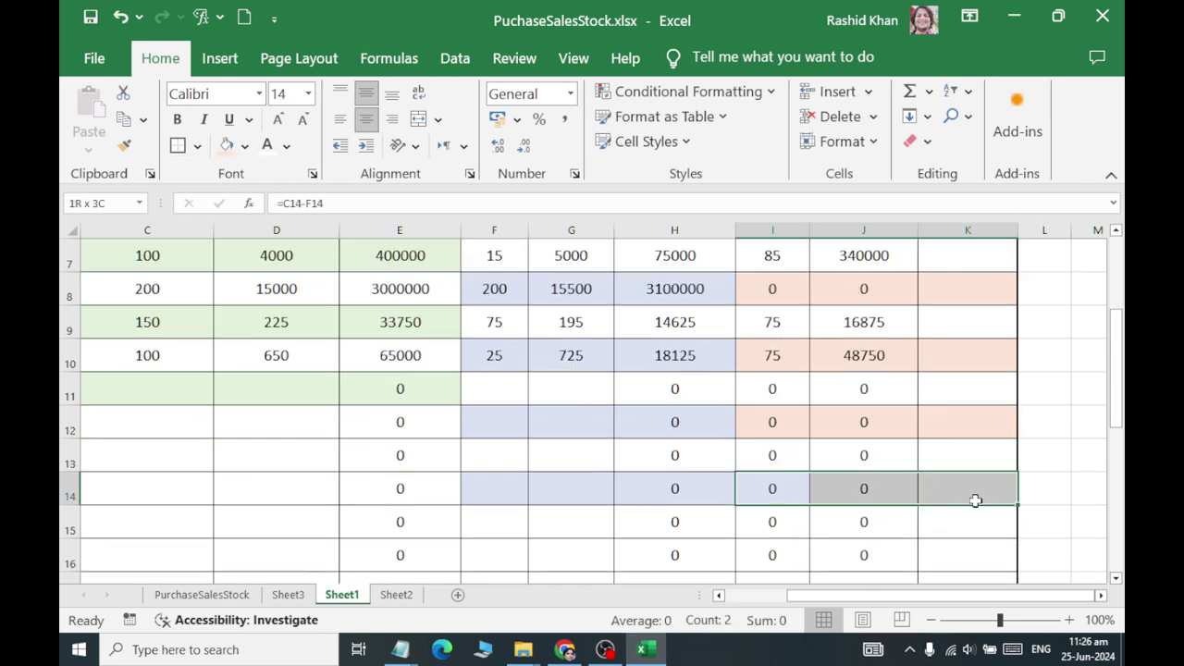
click(226, 146)
drag(757, 554, 969, 553)
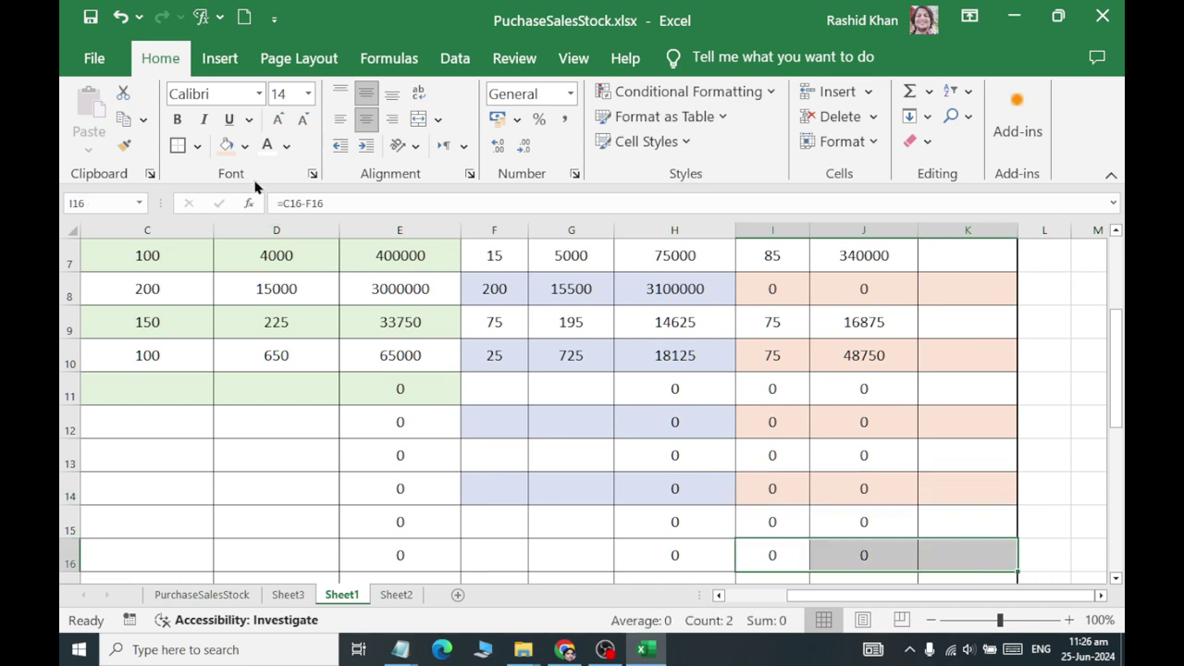
click(226, 146)
Fill the Purchases cells C13:E13 and C15:E15 light green
scroll(425, 454, left, 2)
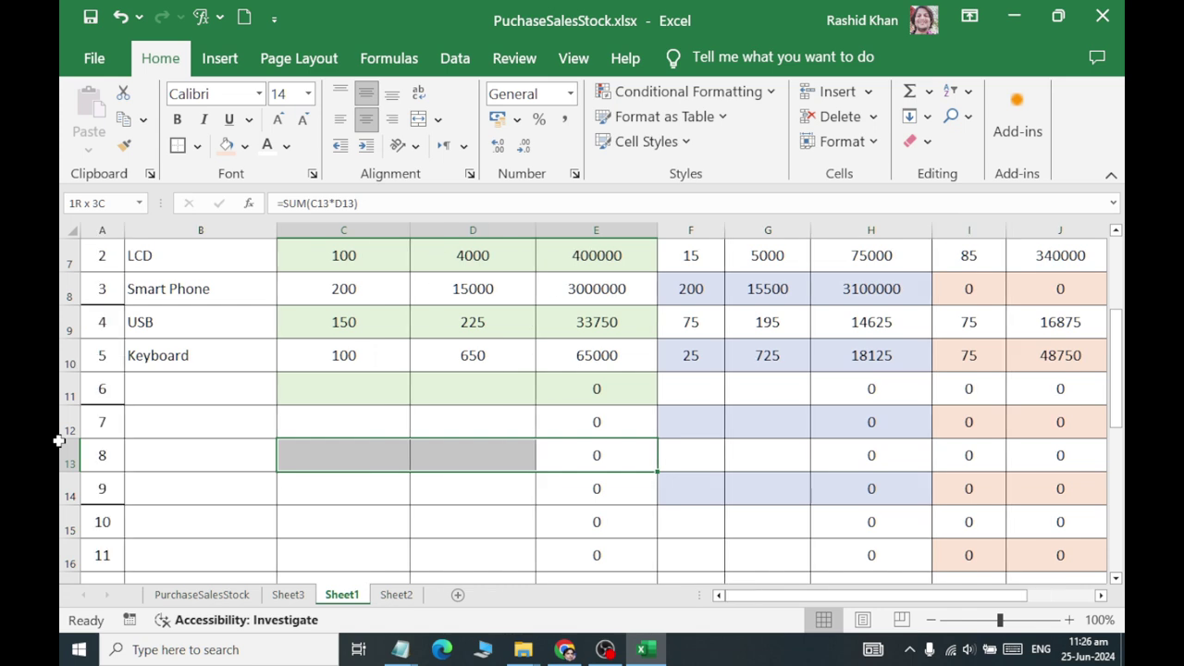
click(218, 481)
click(319, 457)
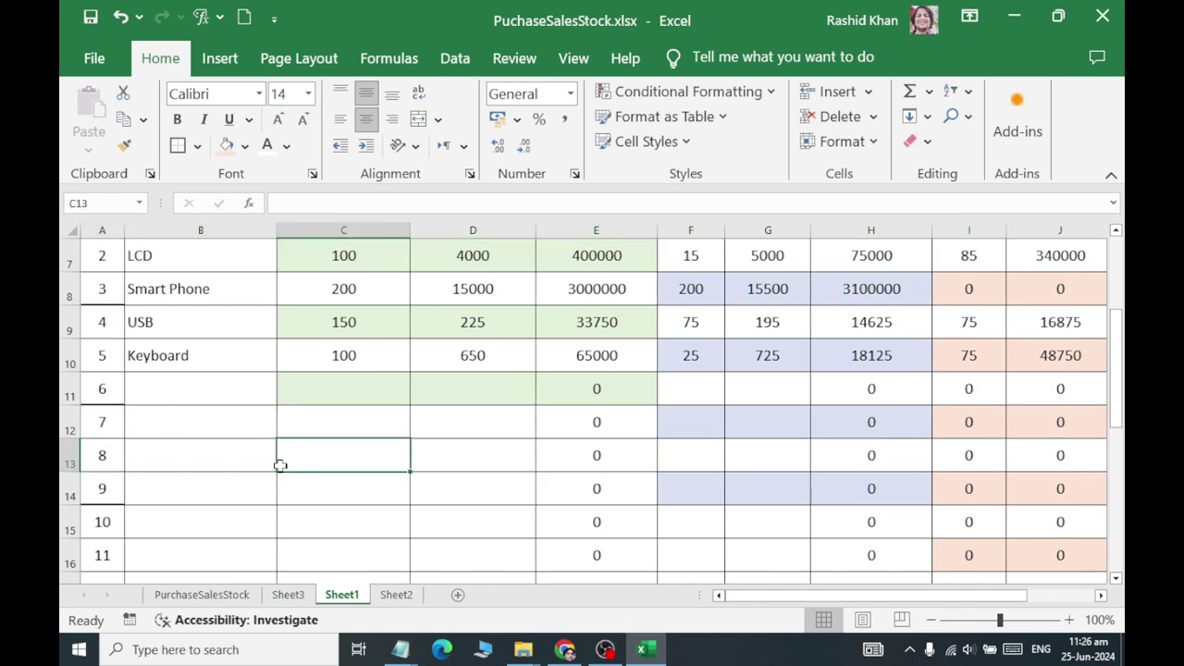
drag(398, 446, 596, 450)
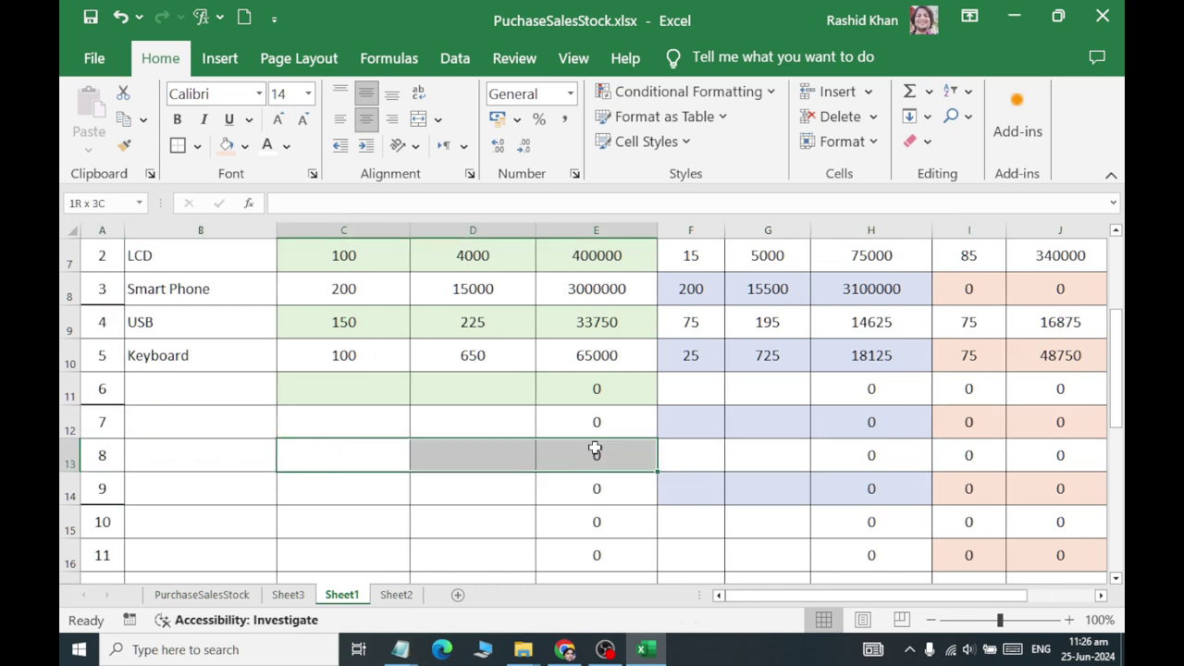
click(246, 146)
click(390, 228)
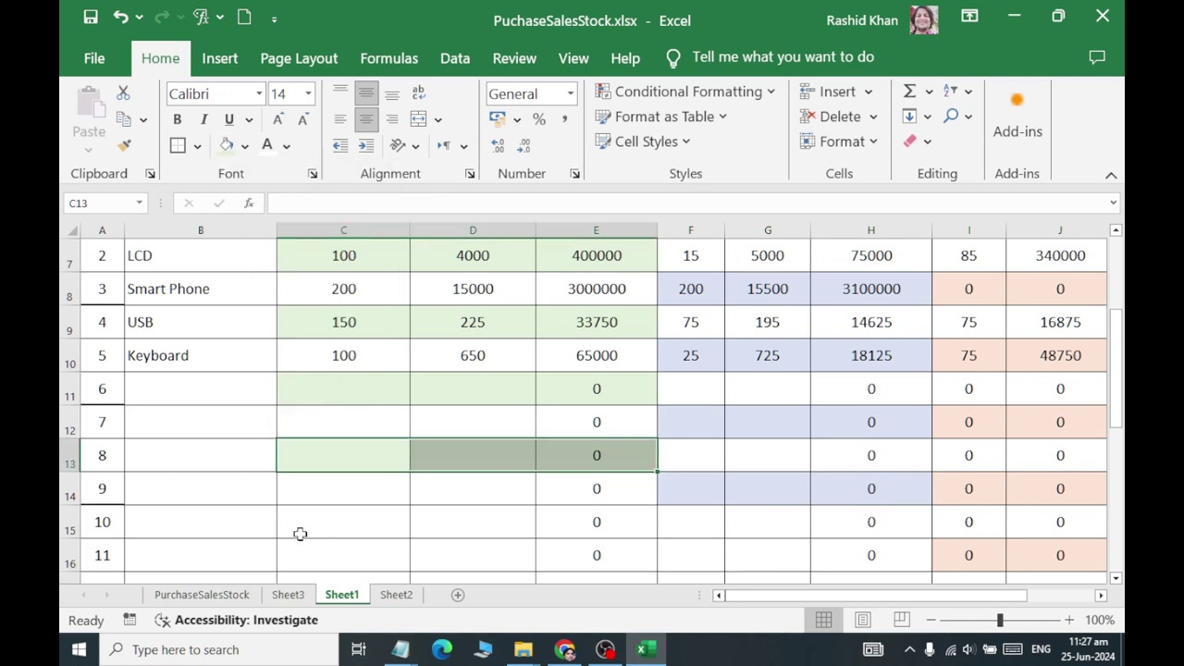
drag(327, 519, 621, 522)
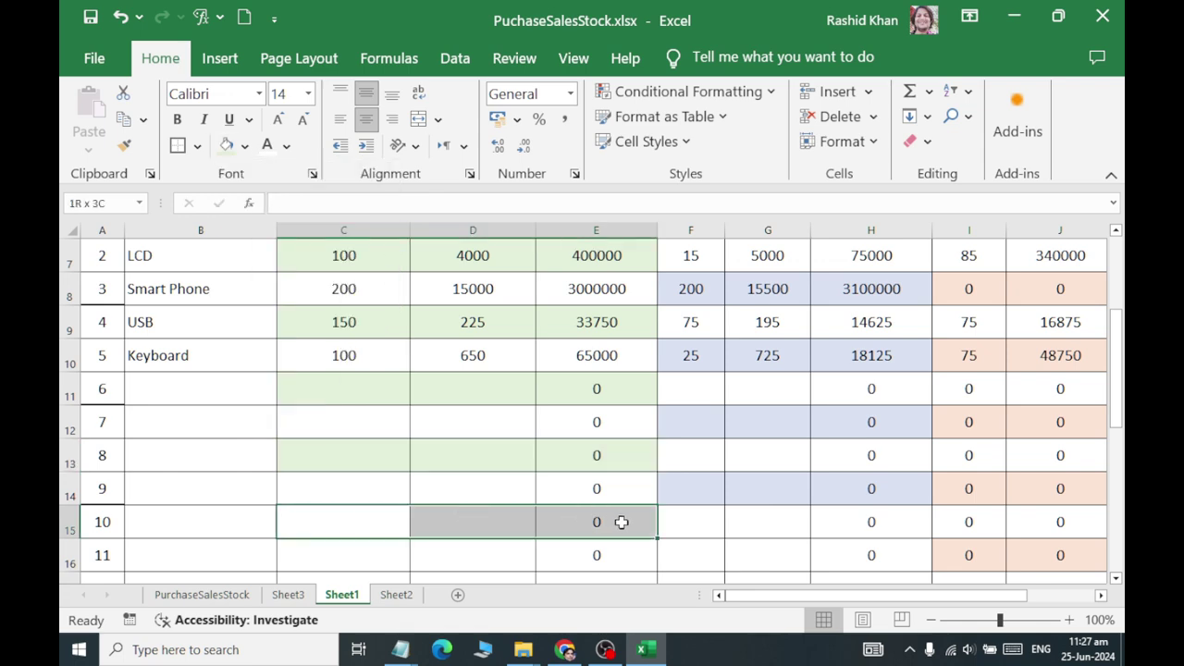
click(227, 145)
scroll(505, 424, up, 2)
ctrl+scroll(505, 424, down, 2)
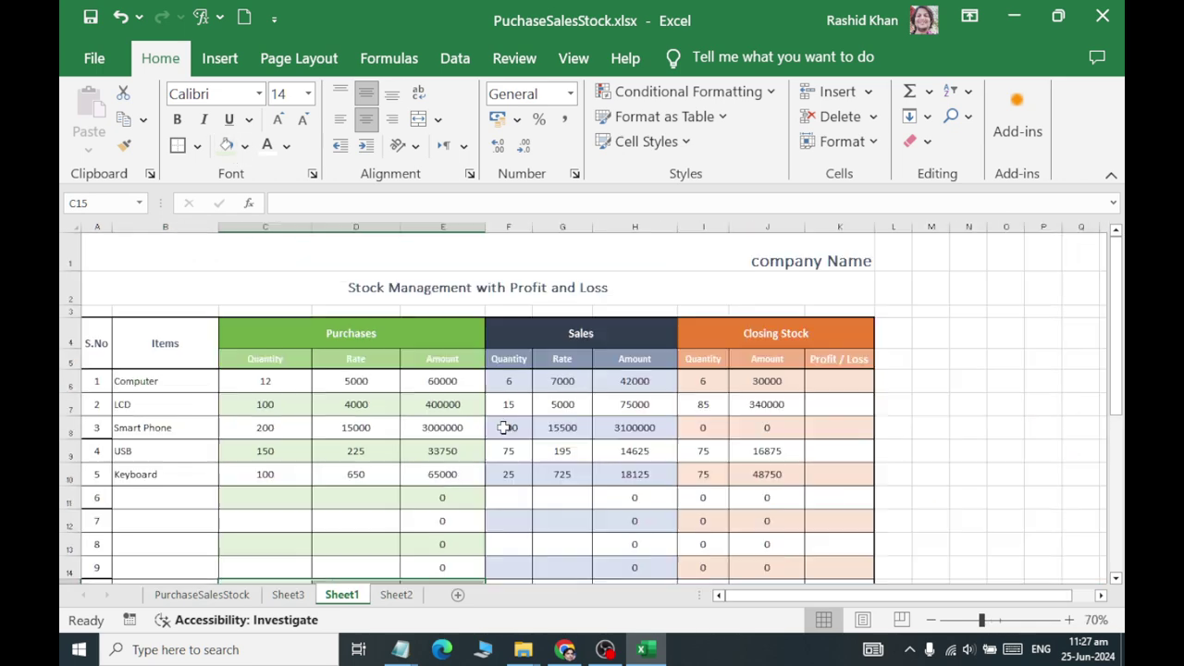
Give the company-name bar in row 1 a light blue fill with dark 24-pt text
click(662, 256)
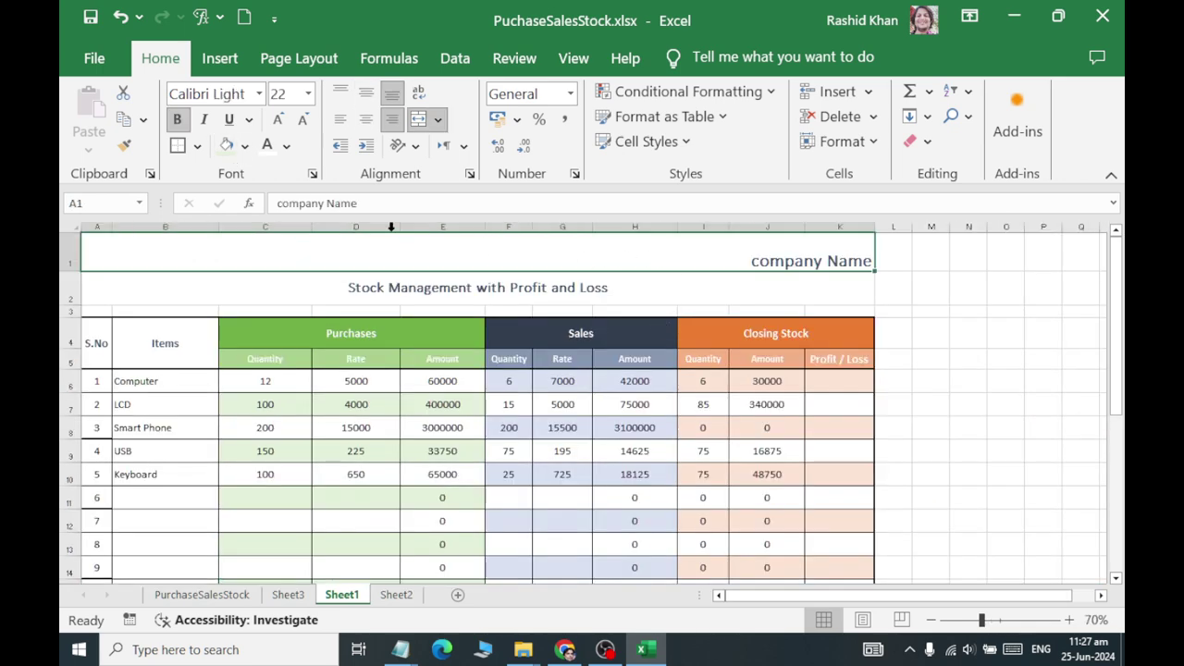
click(245, 145)
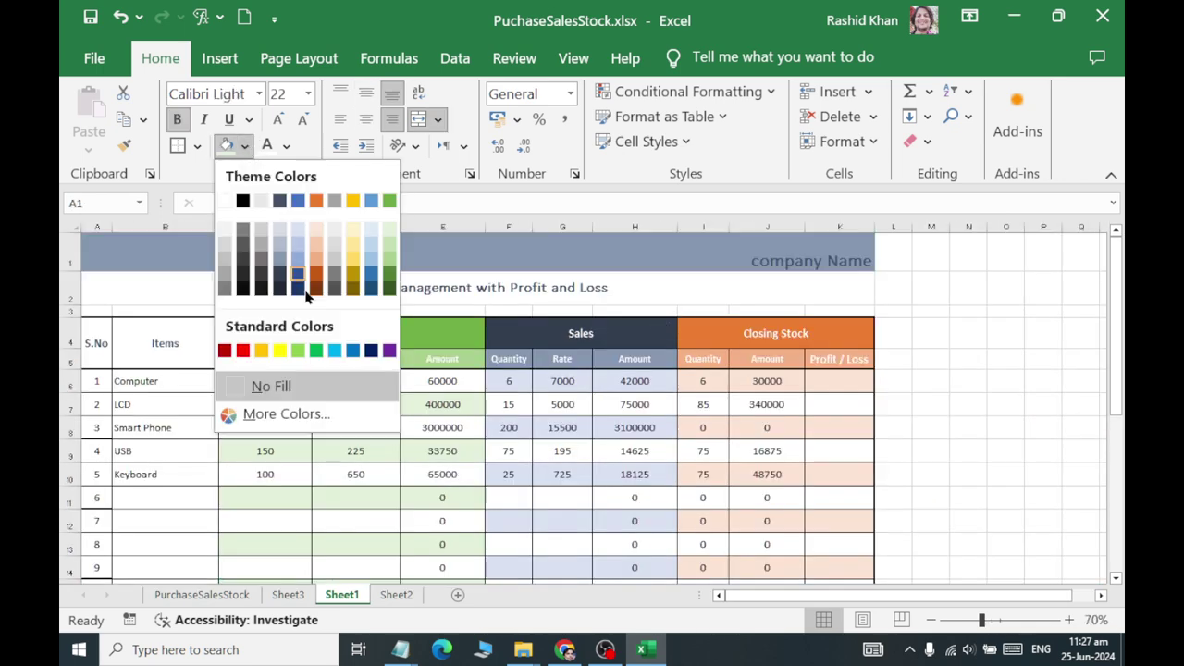
click(372, 267)
click(286, 145)
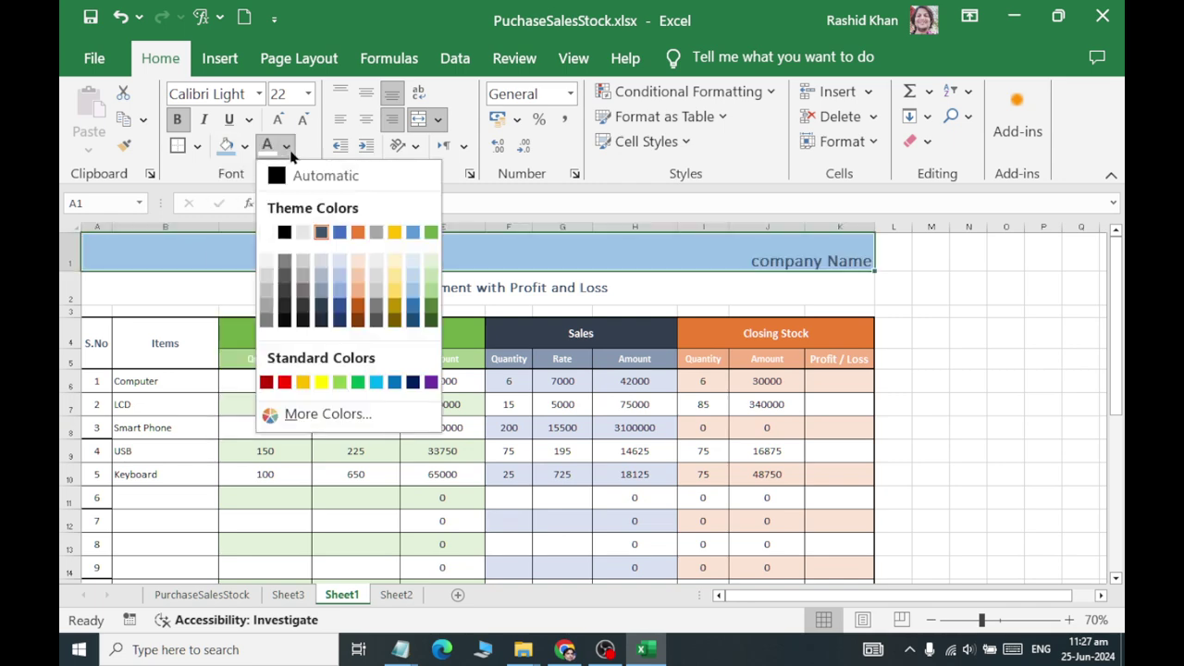
click(269, 233)
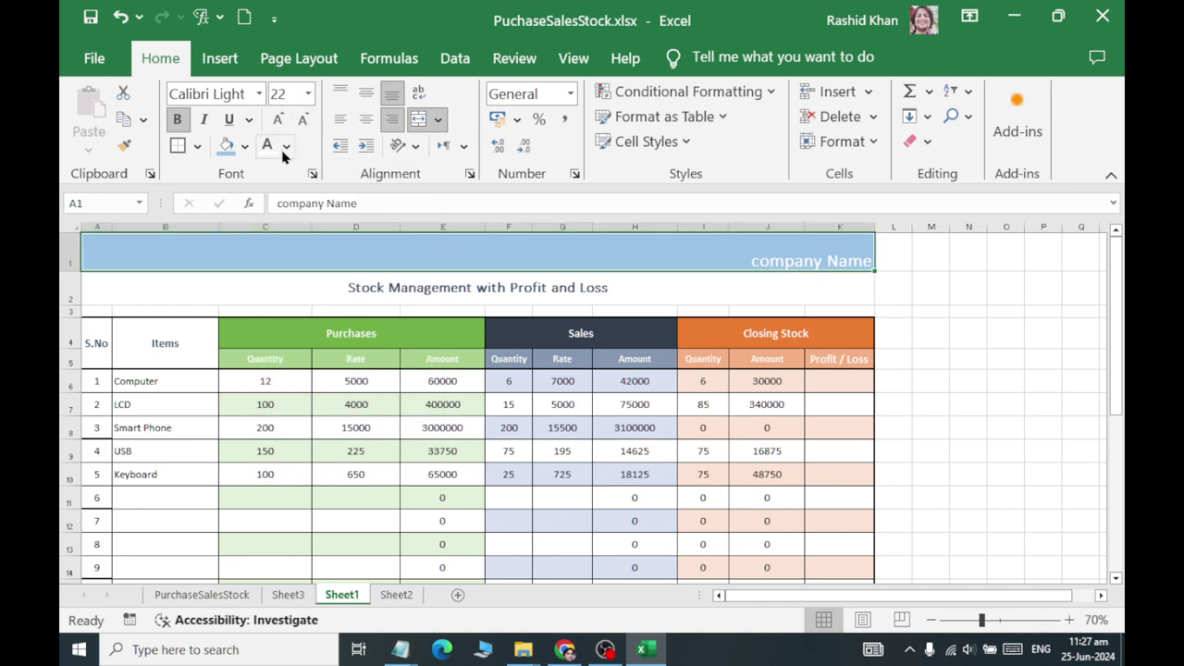
click(287, 145)
click(288, 323)
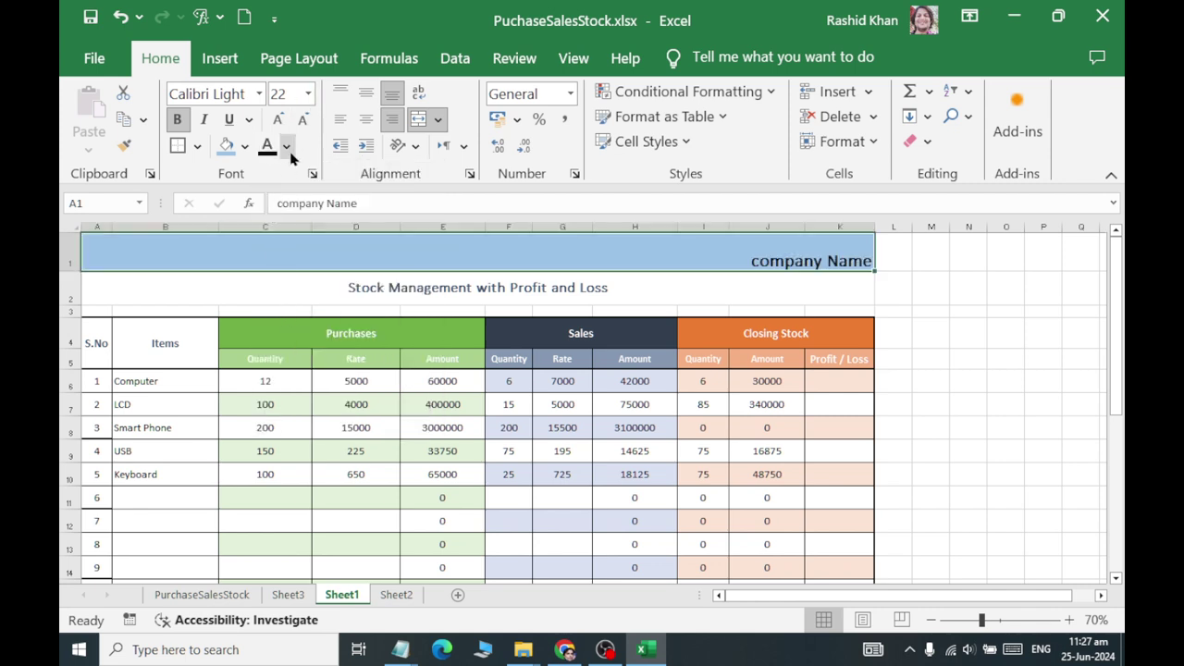
click(276, 121)
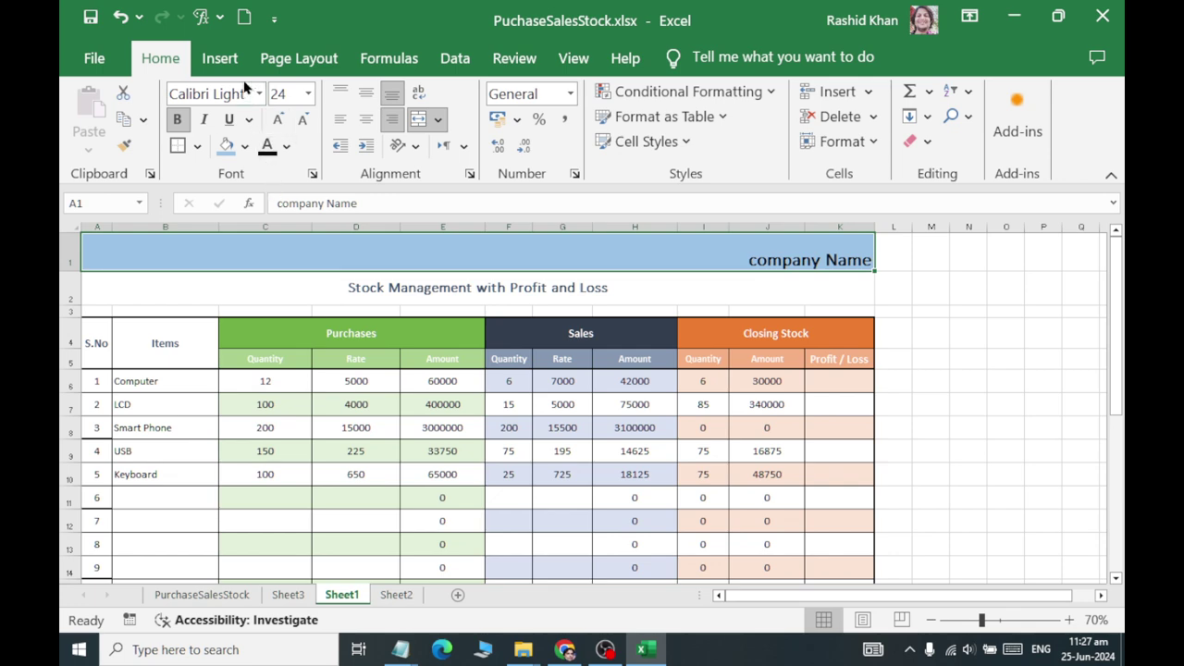
Fill the title row beneath it yellow
click(389, 291)
click(245, 146)
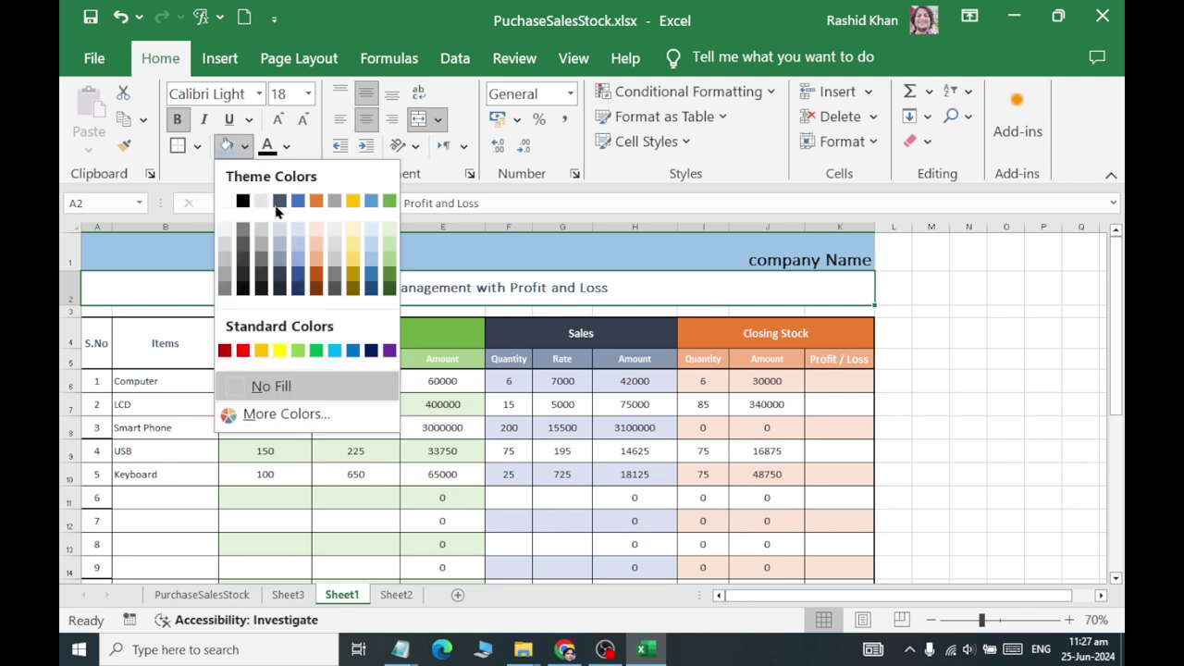
click(350, 247)
drag(356, 497, 201, 404)
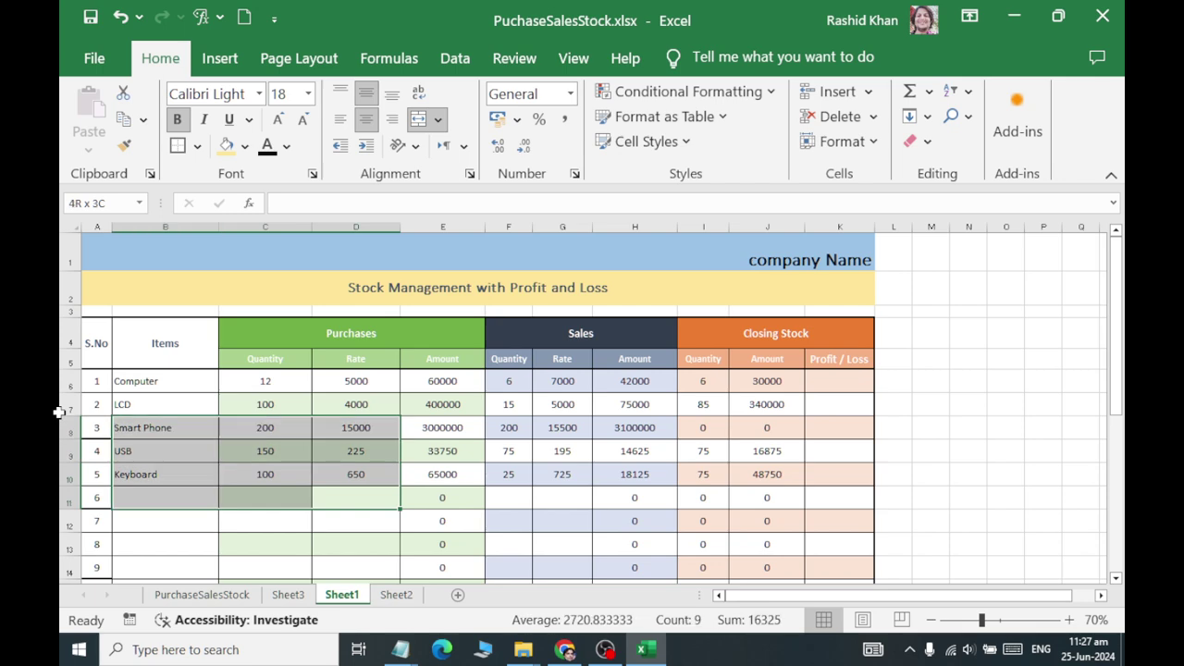
scroll(206, 388, up, 1)
scroll(255, 415, up, 1)
click(264, 410)
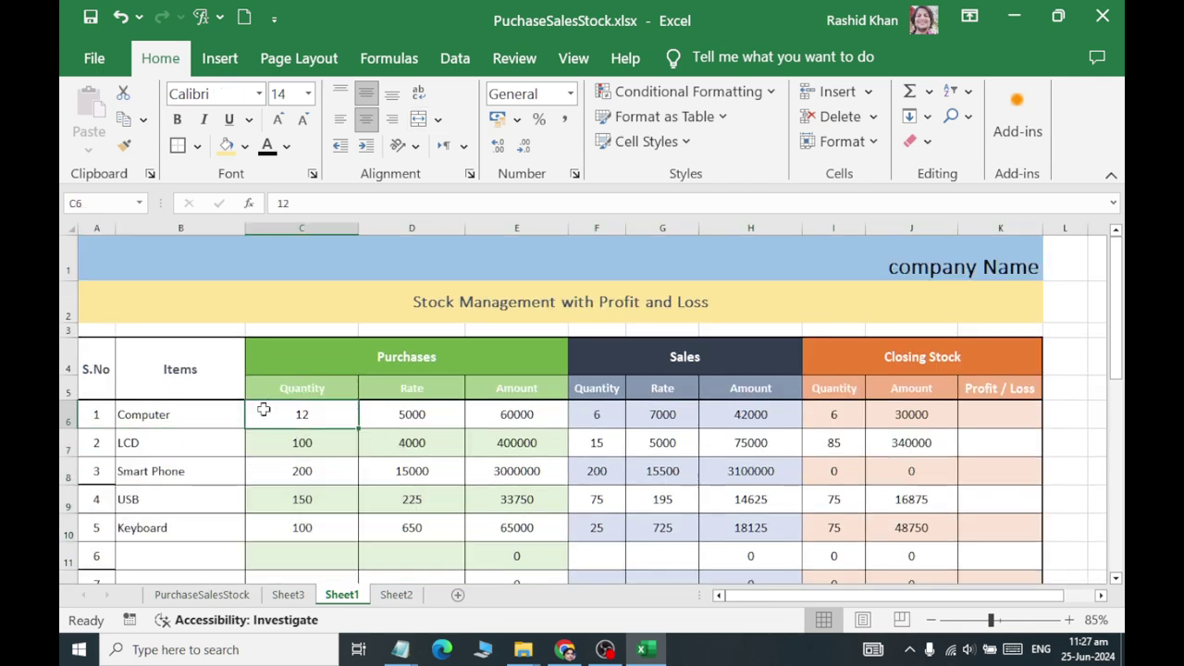
scroll(252, 439, up, 1)
key(shift+Home)
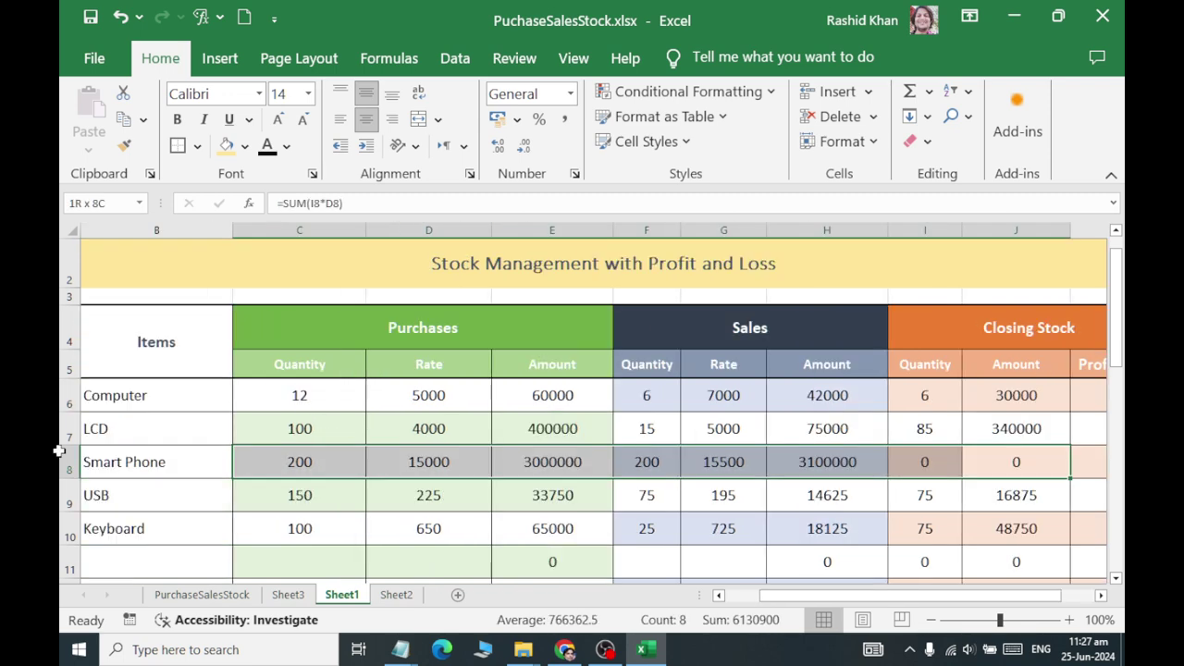
click(393, 372)
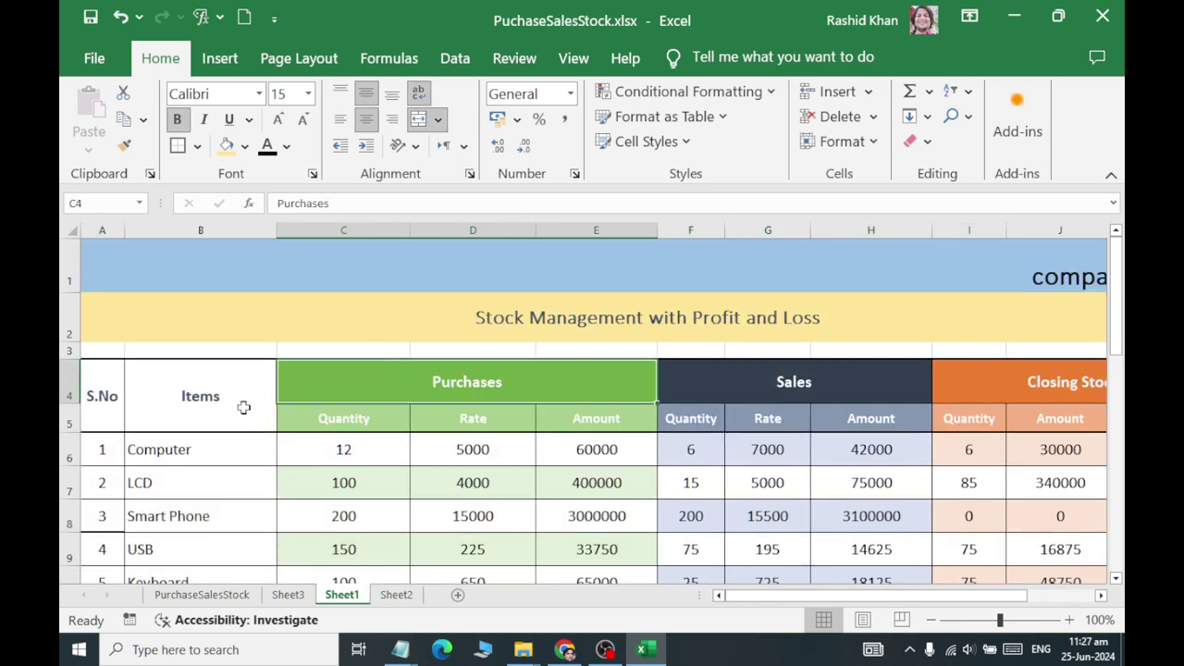
click(216, 464)
click(342, 459)
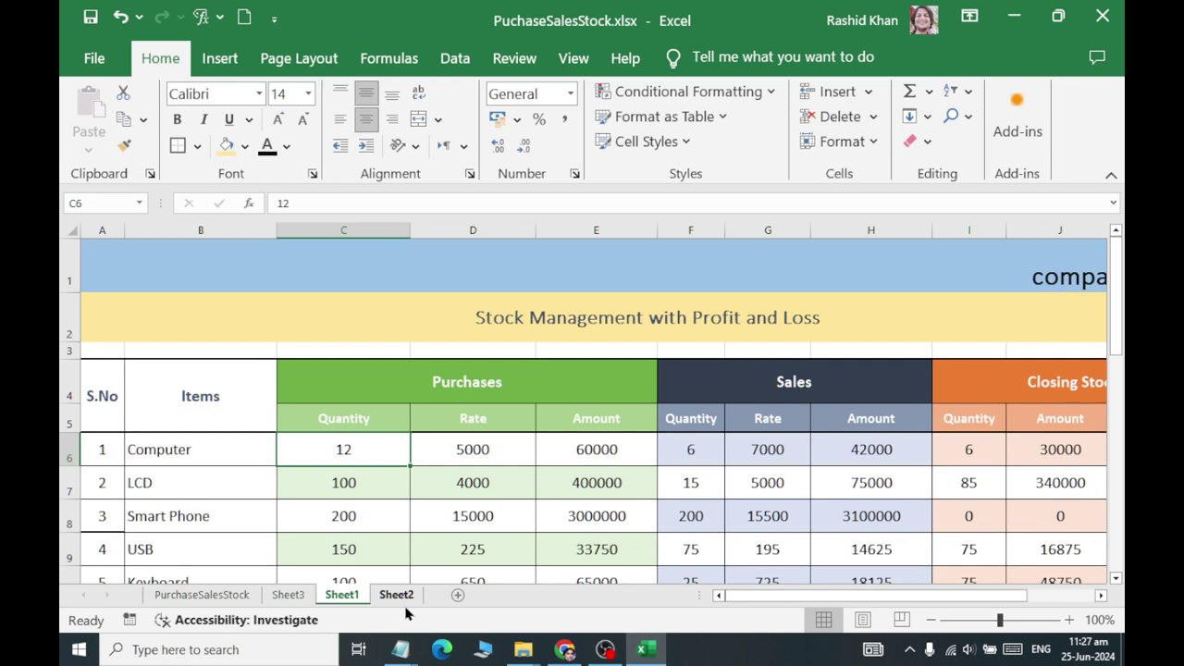
click(469, 458)
click(614, 464)
click(718, 455)
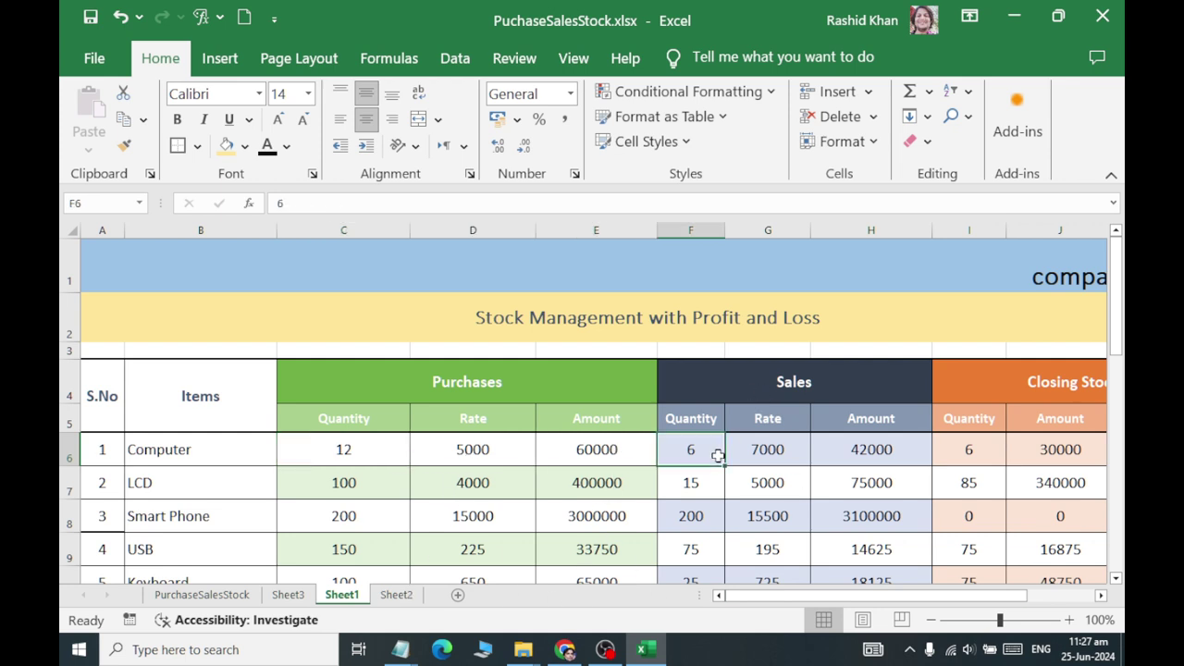
click(796, 449)
click(910, 448)
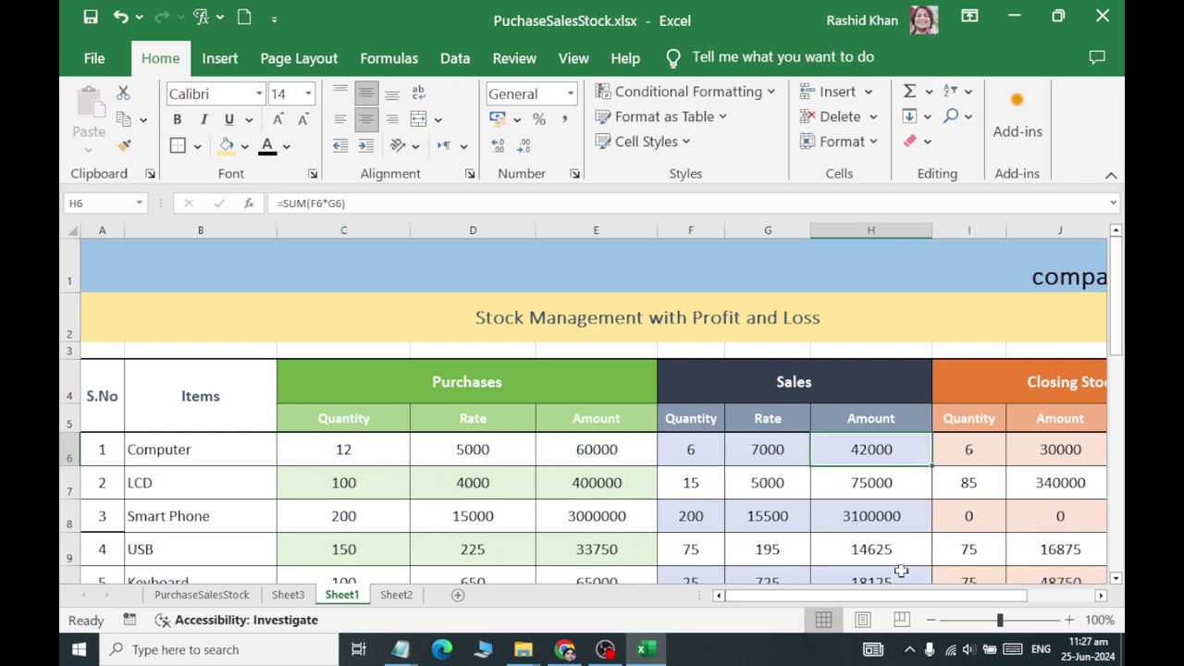
drag(911, 595, 972, 596)
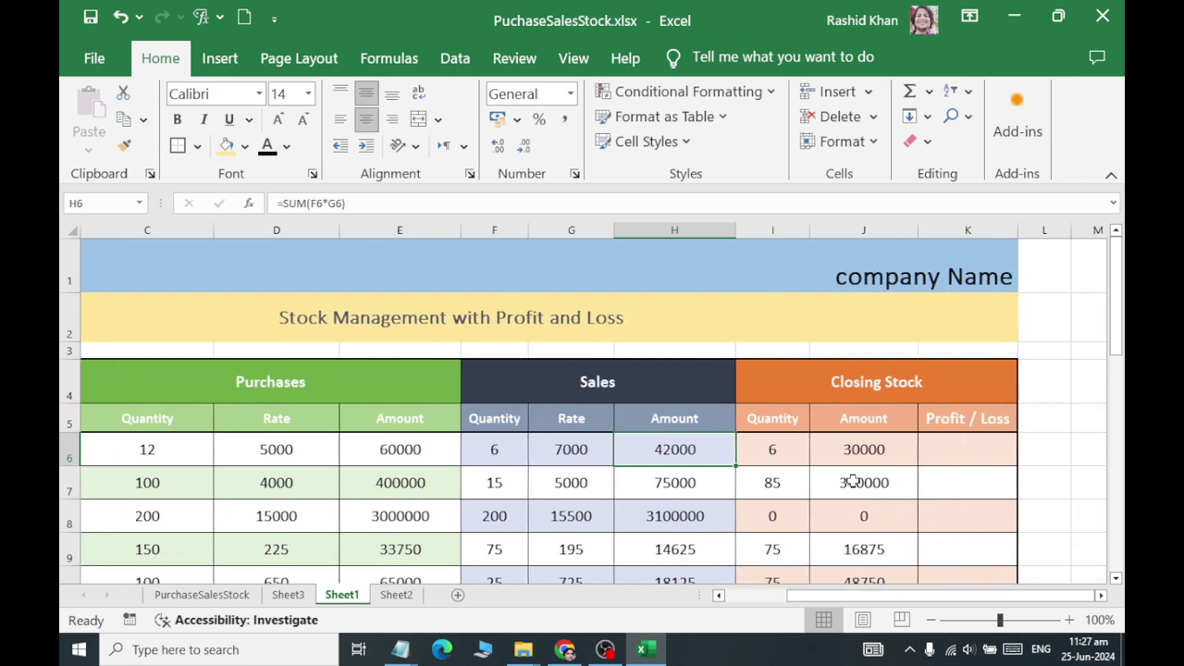
click(856, 453)
click(1010, 445)
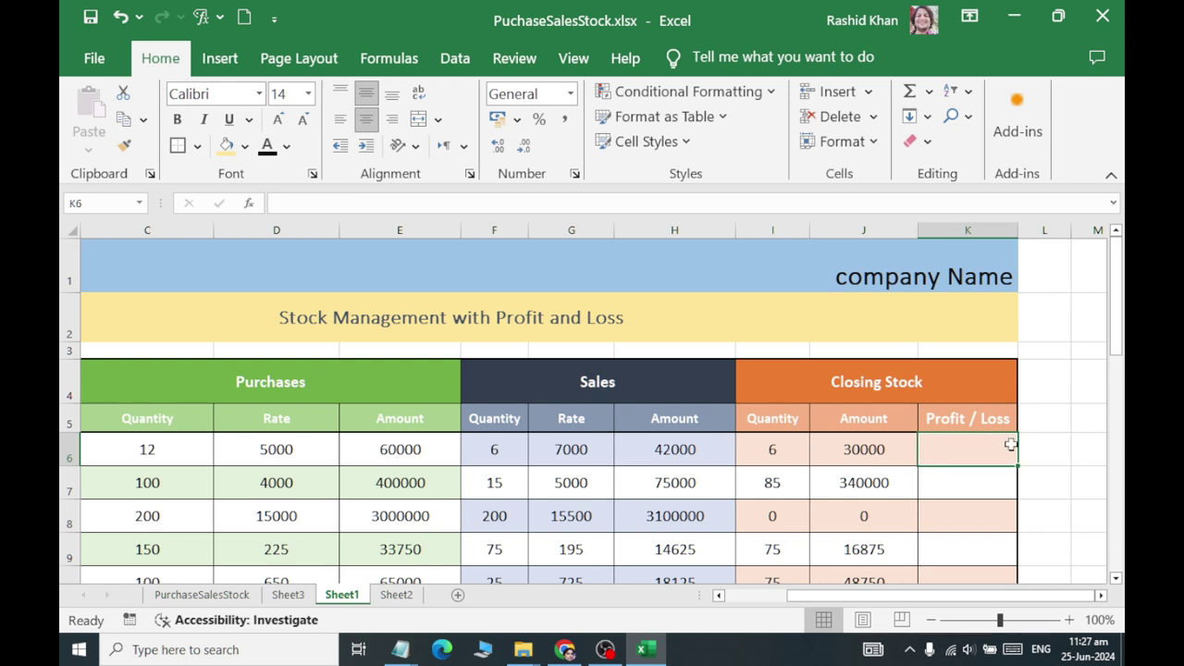